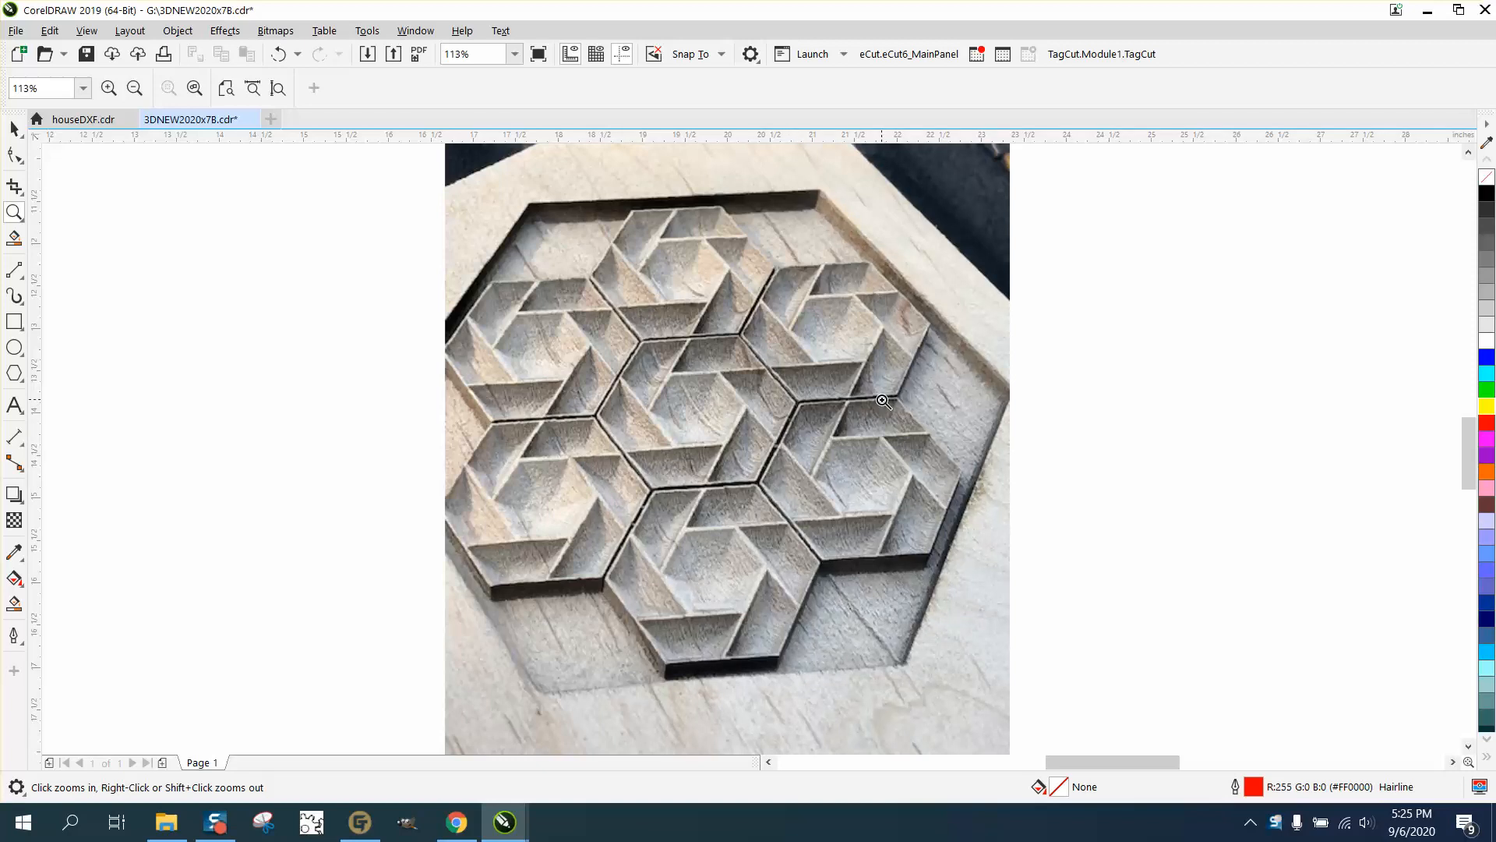
Examine the grayscale hexagon pattern and the reference photo of the carved wooden piece up close
scroll(824, 401, down, 3)
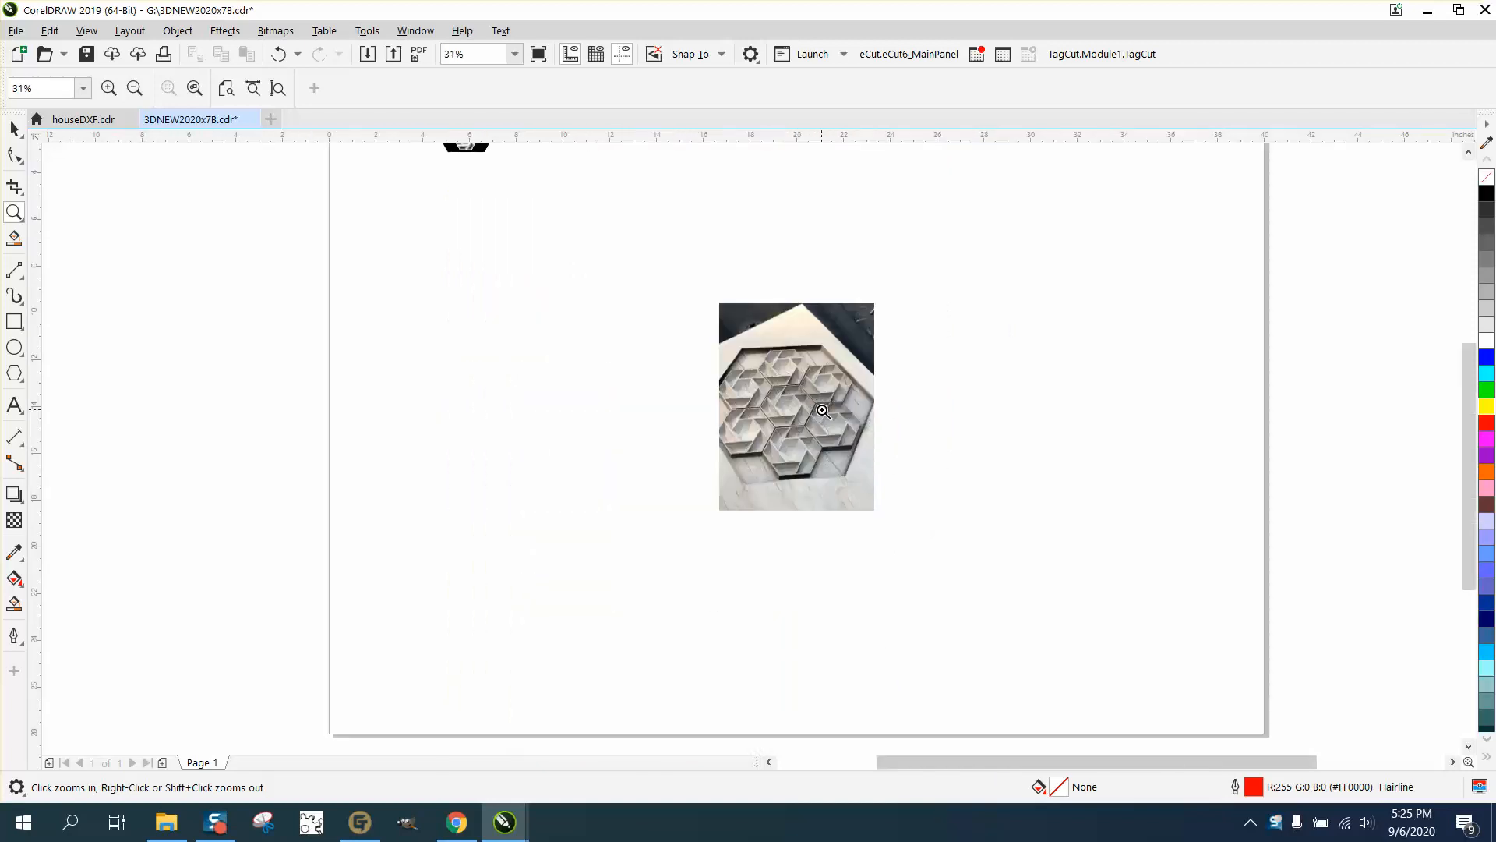
scroll(822, 411, down, 2)
drag(613, 234, 788, 398)
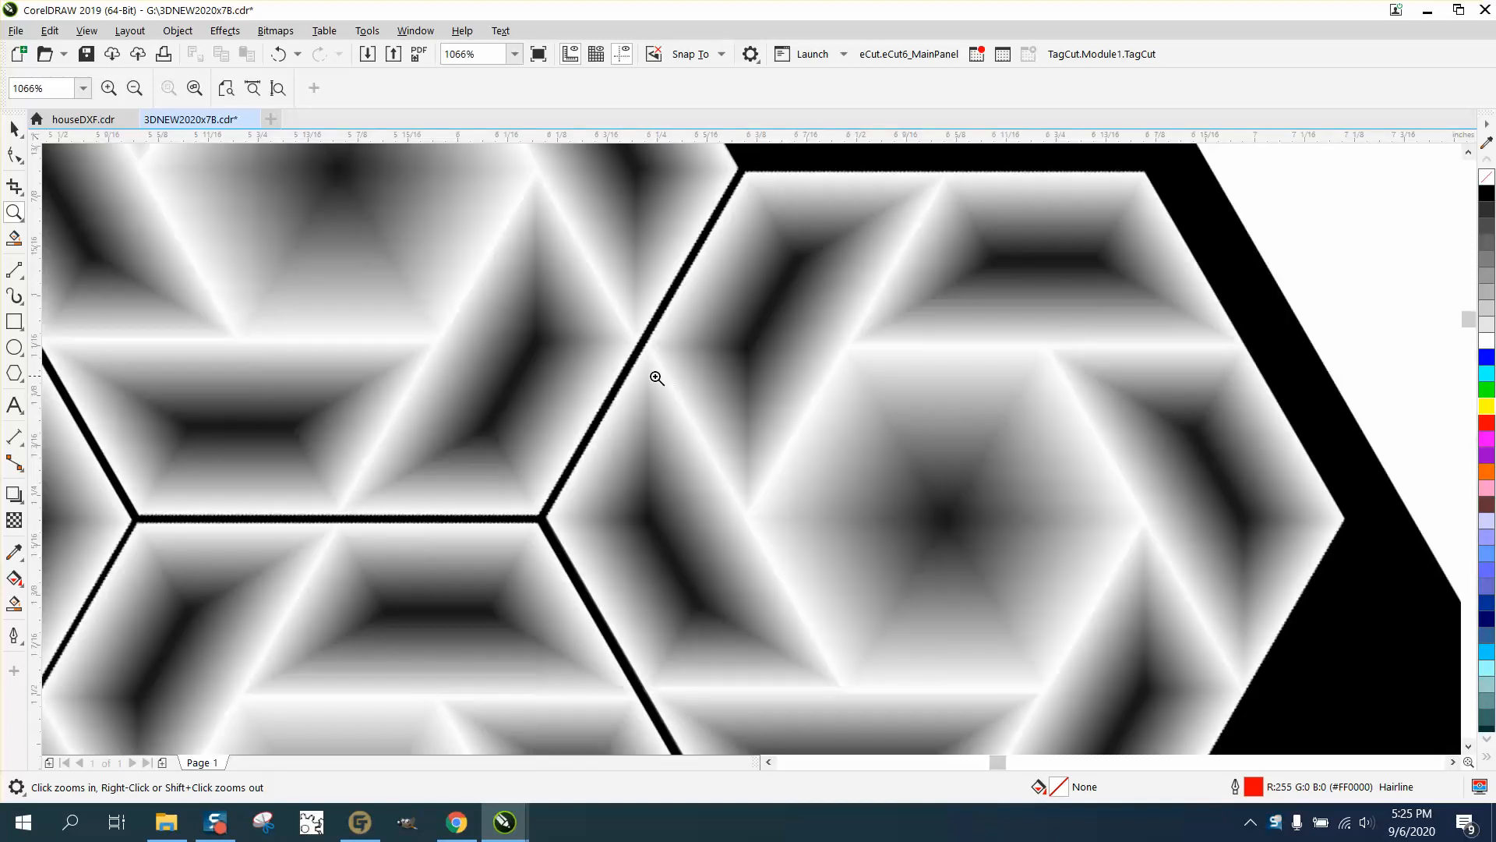
right_click(657, 378)
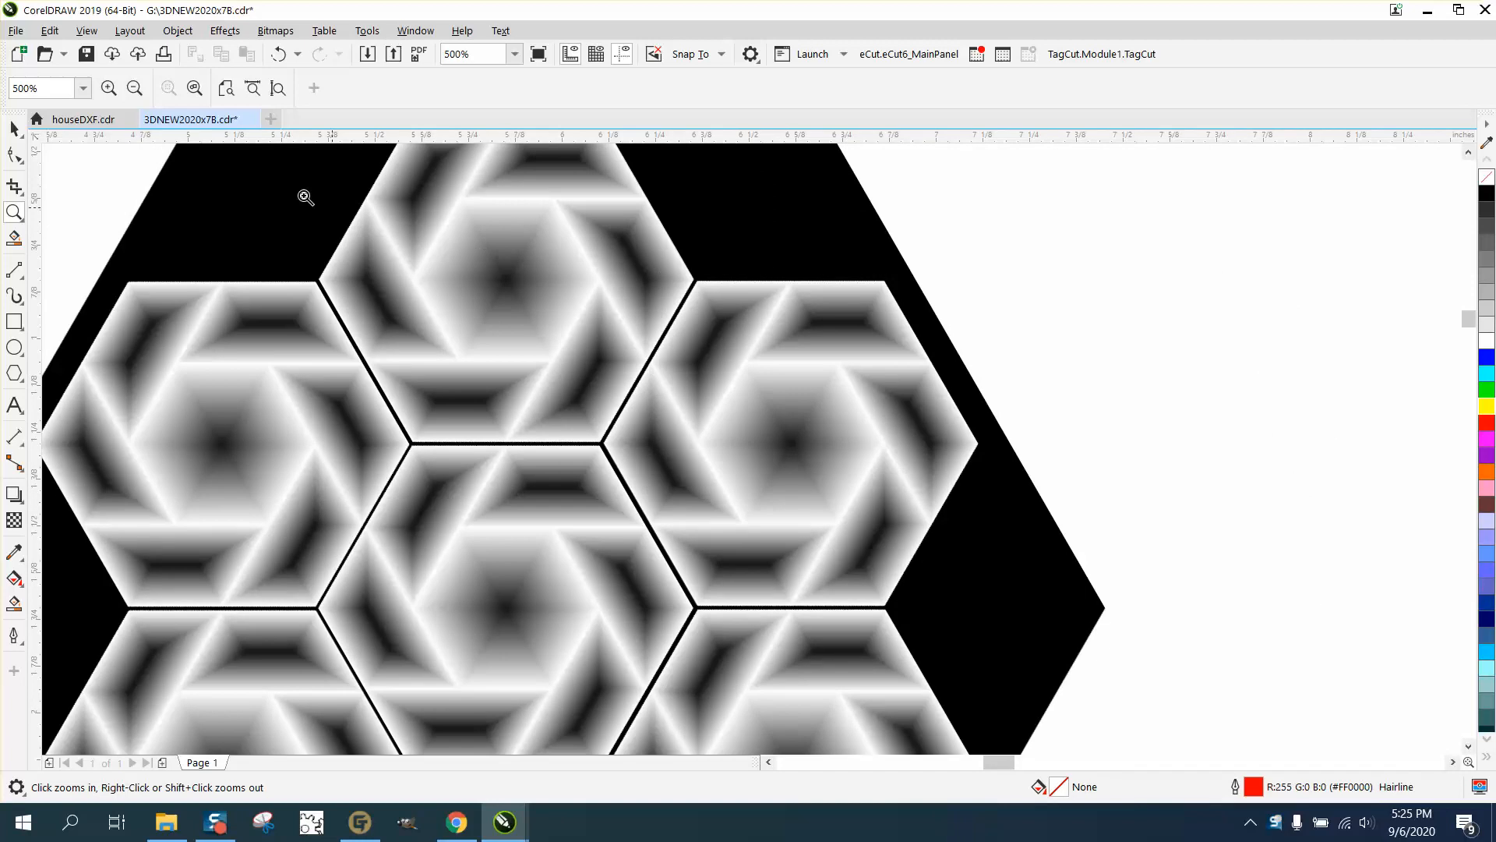
click(14, 129)
scroll(416, 313, down, 1)
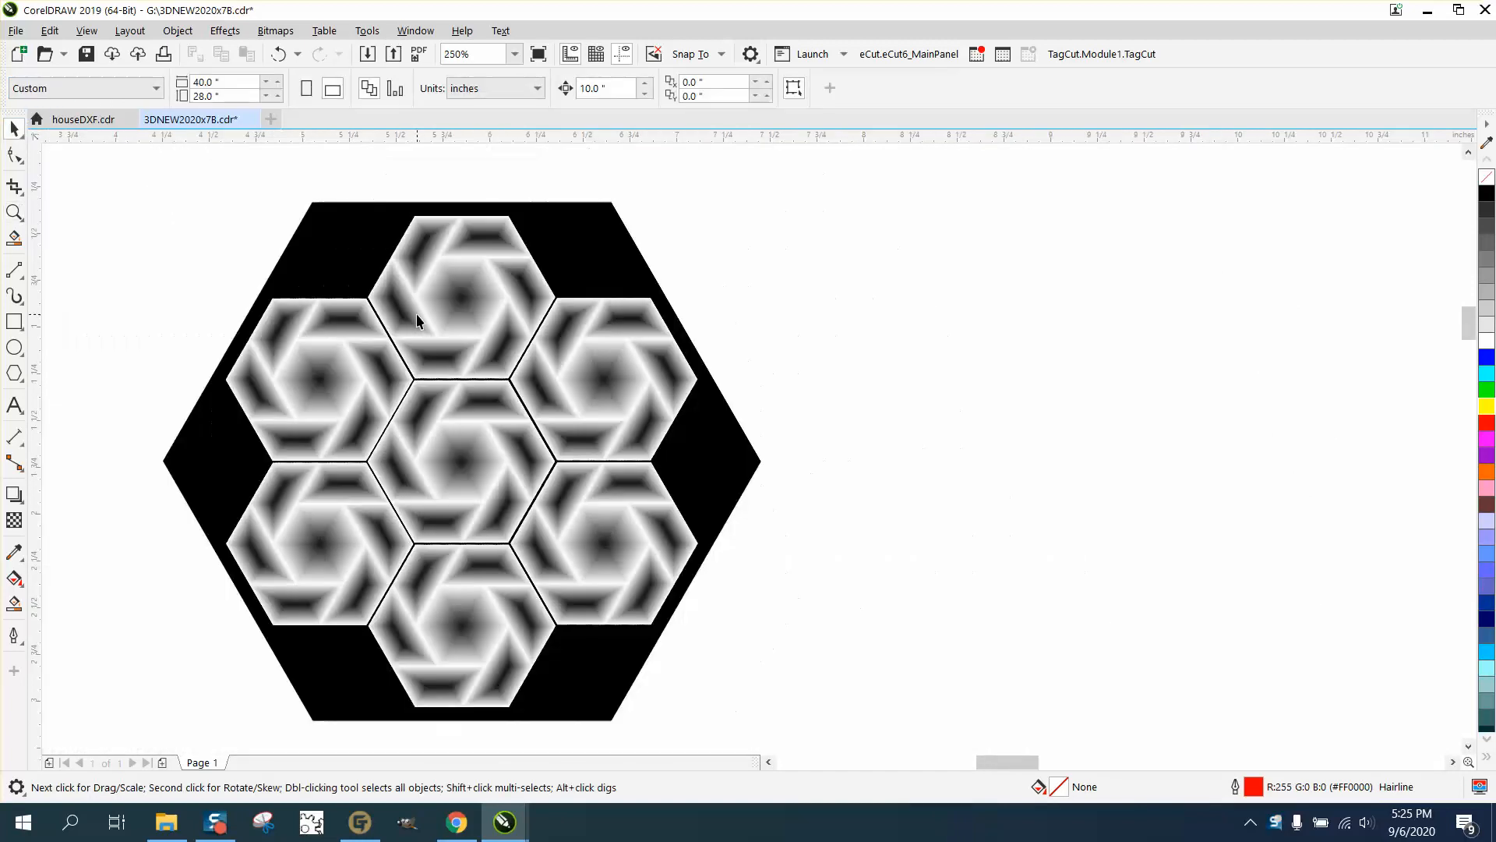
scroll(530, 374, down, 2)
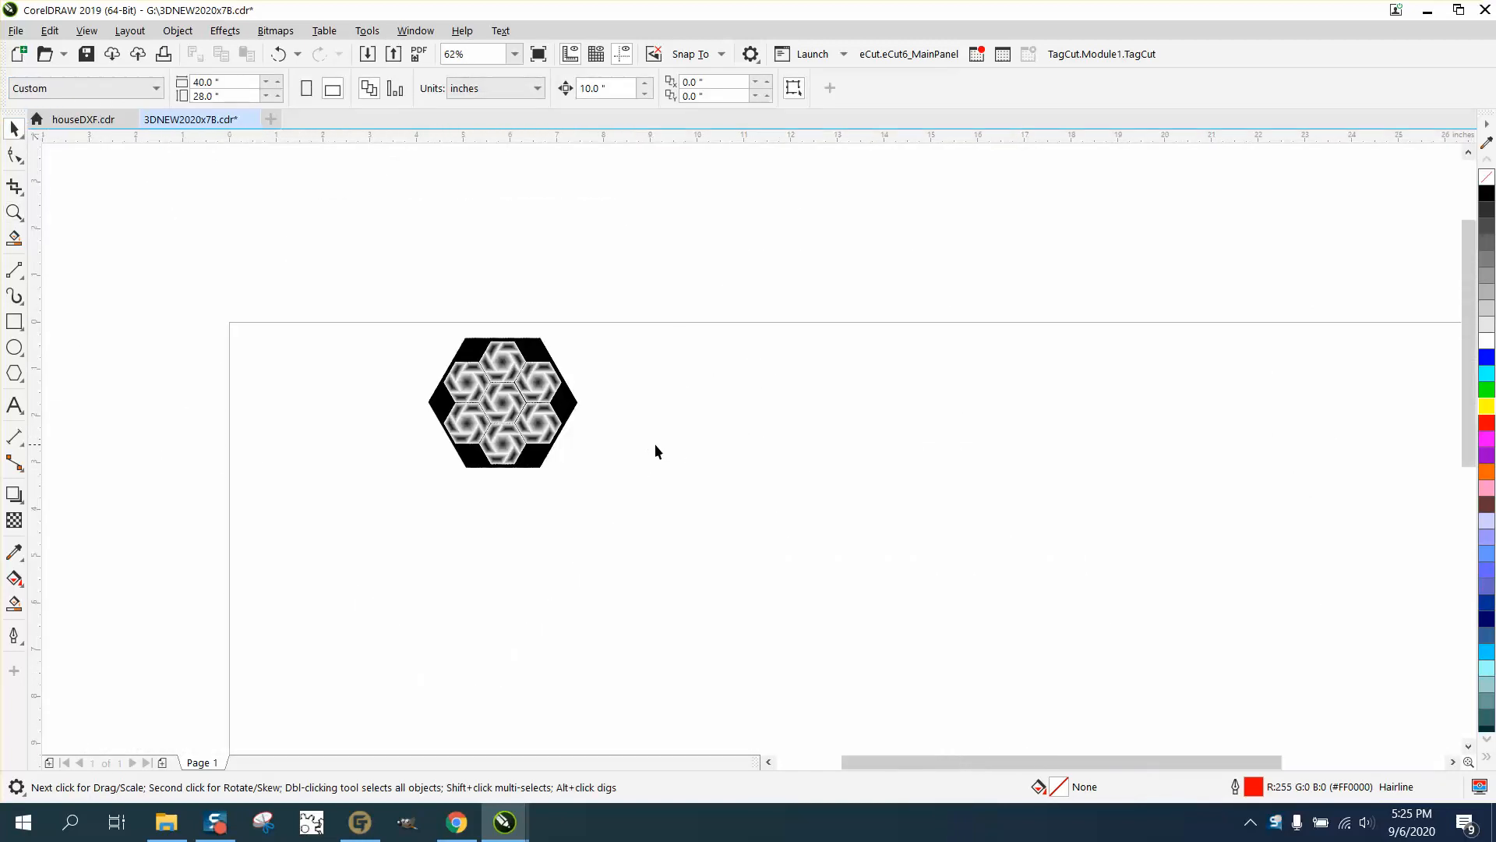
scroll(655, 445, down, 1)
click(14, 212)
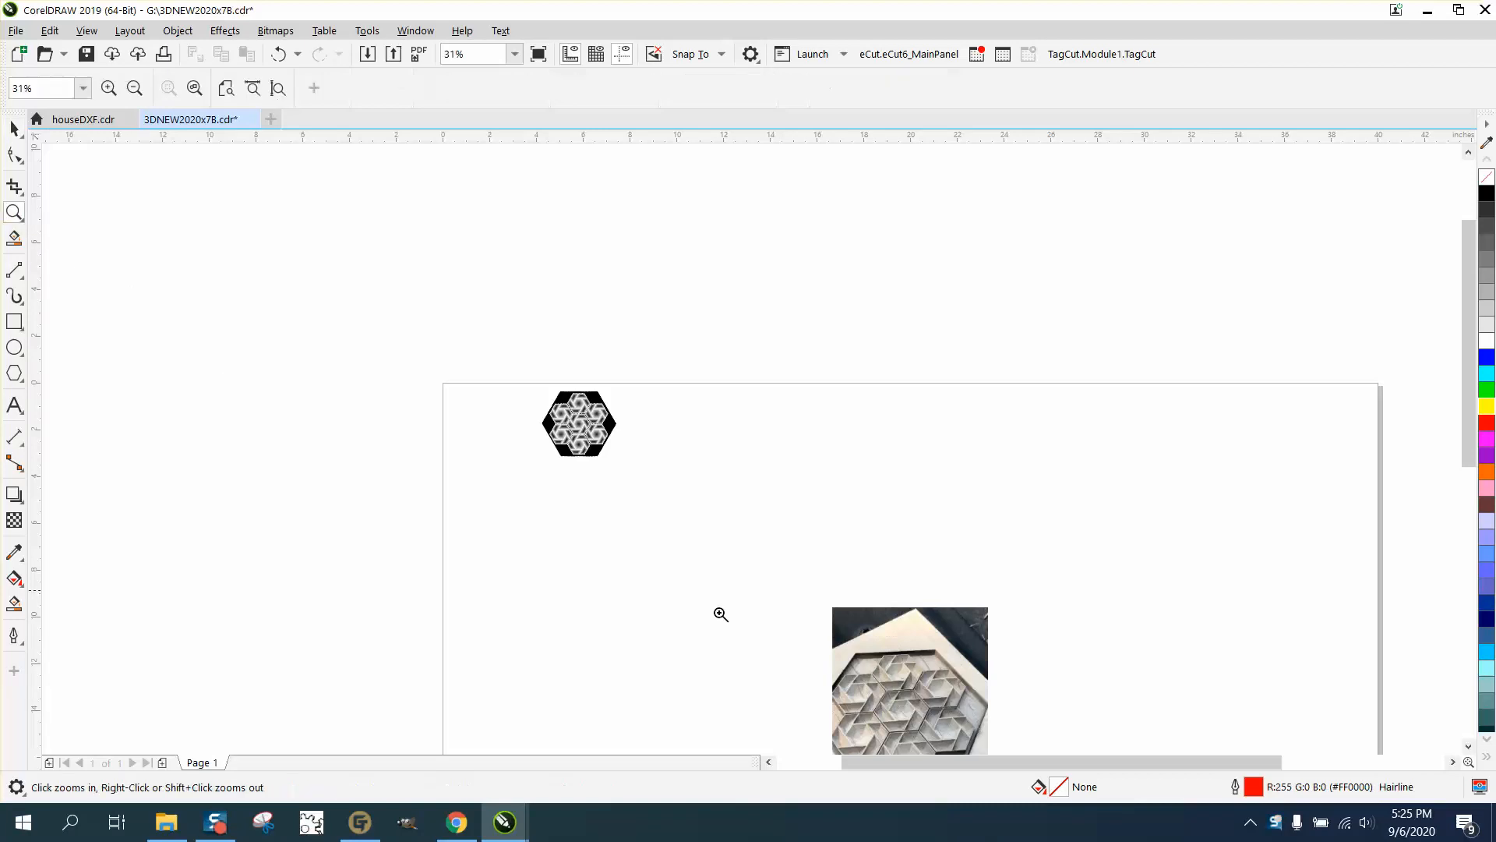
drag(813, 596, 1045, 716)
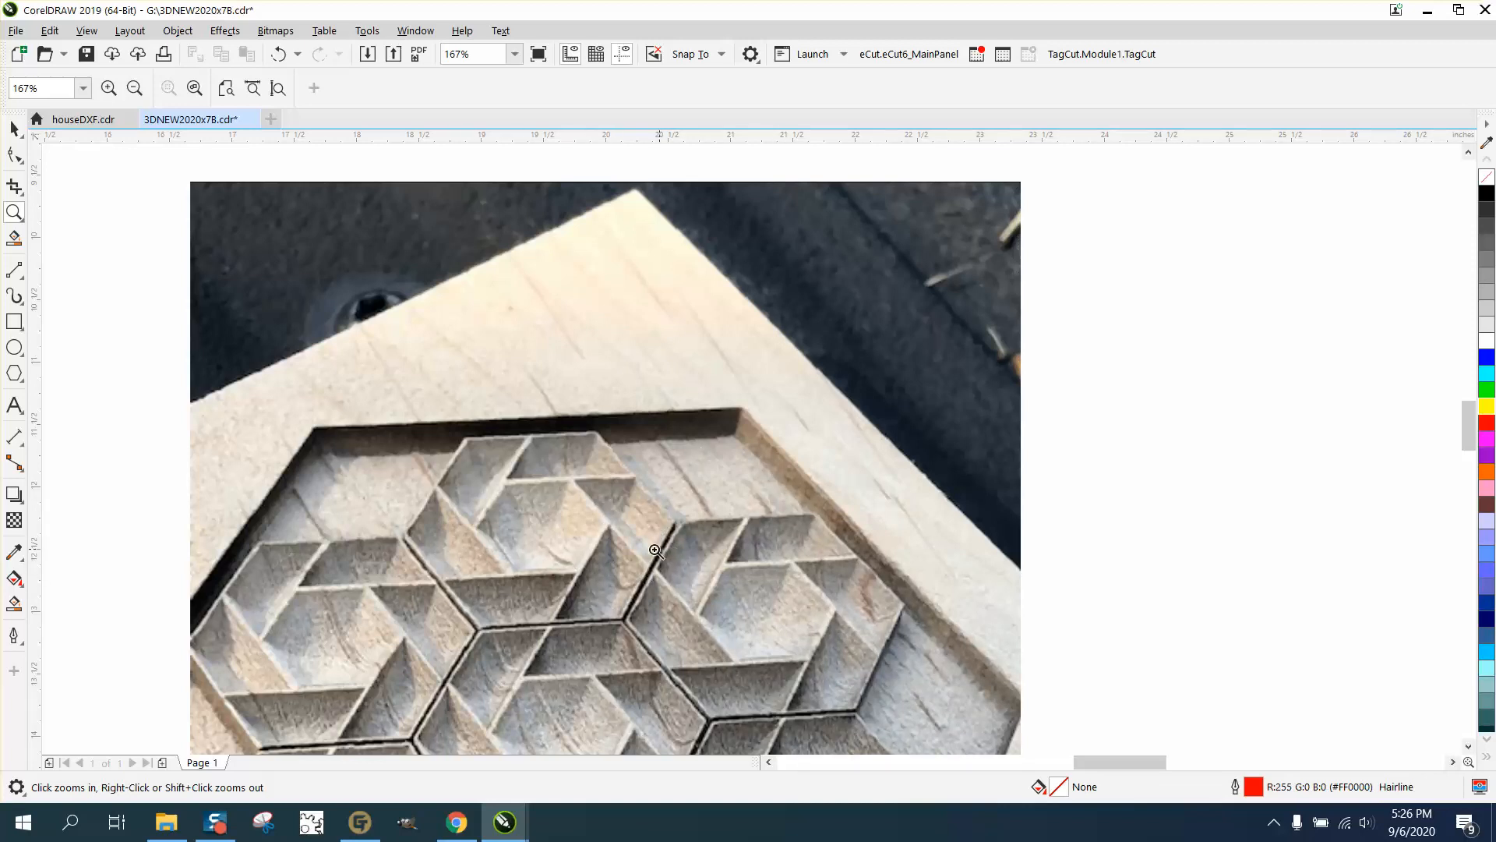
Move the reference photo into the page's upper-right corner, at about X 36.4 and Y -4.6 inches
scroll(590, 528, down, 2)
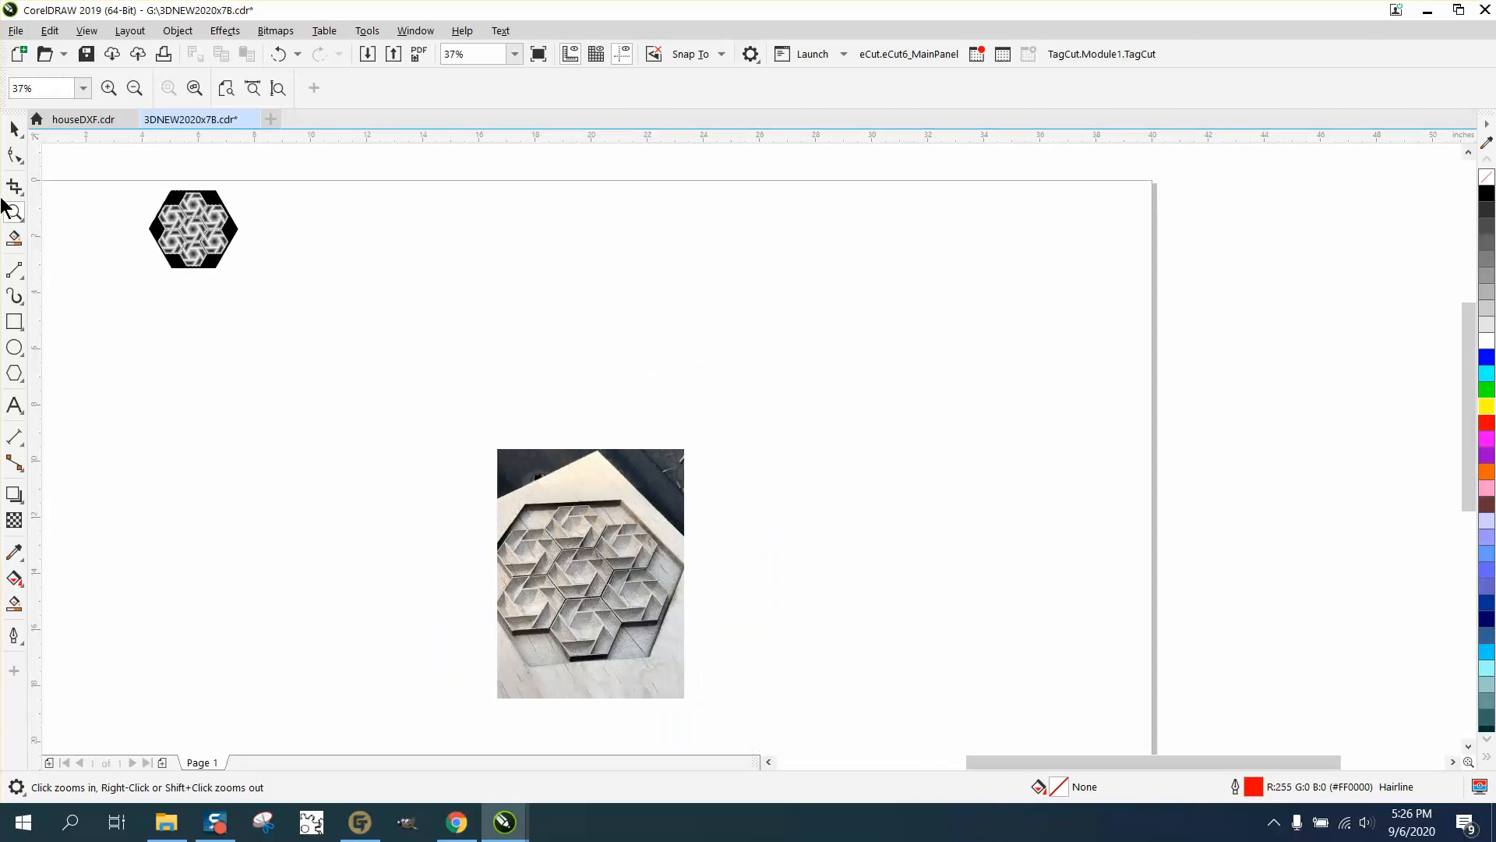
click(14, 130)
drag(545, 505, 1009, 239)
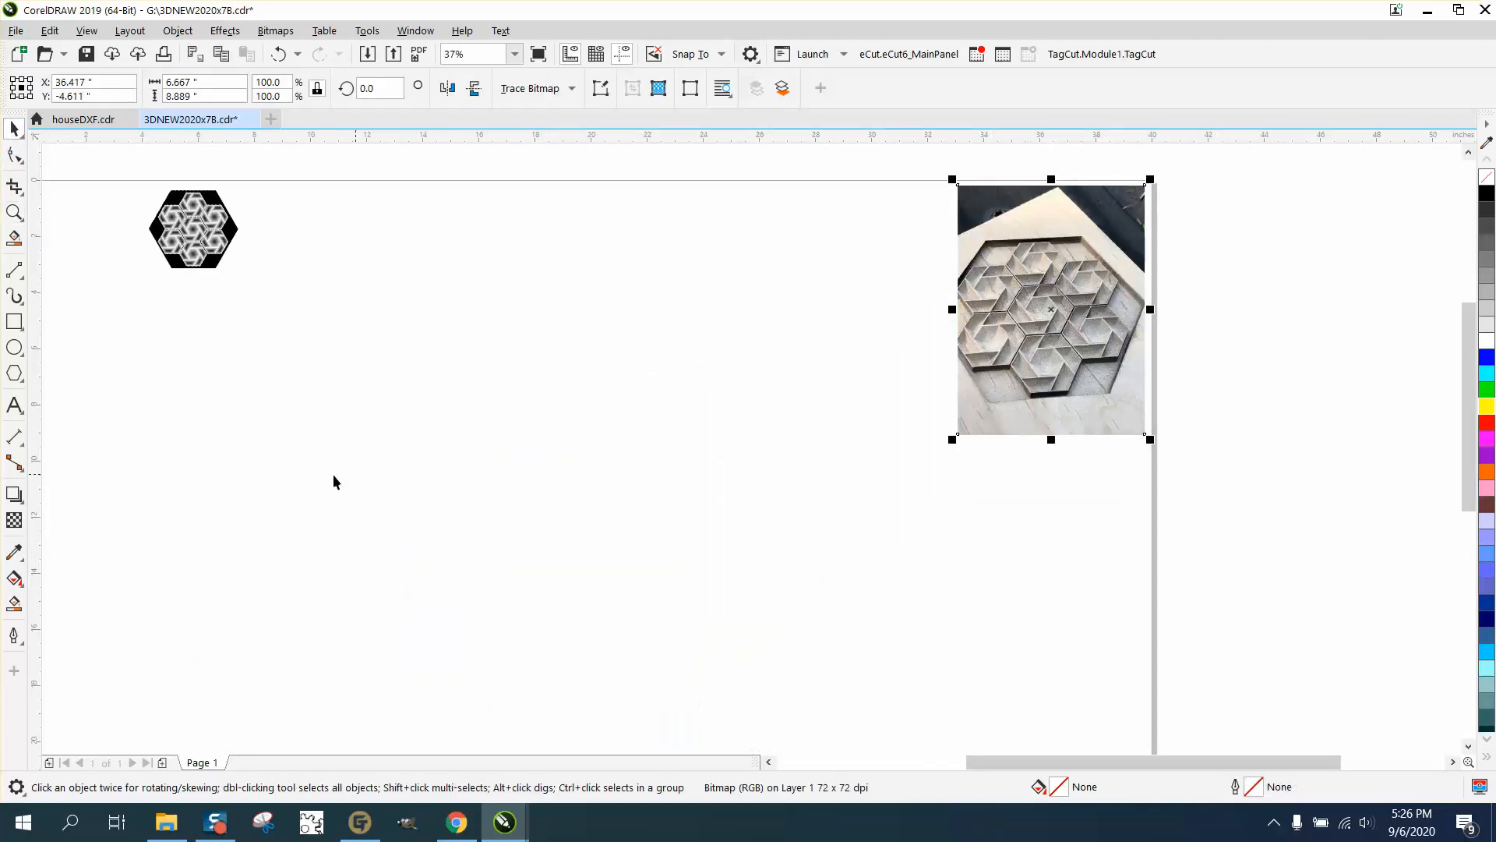
Draw a six-sided polygon about 6.4 by 7.4 inches and centre it on the page
click(22, 384)
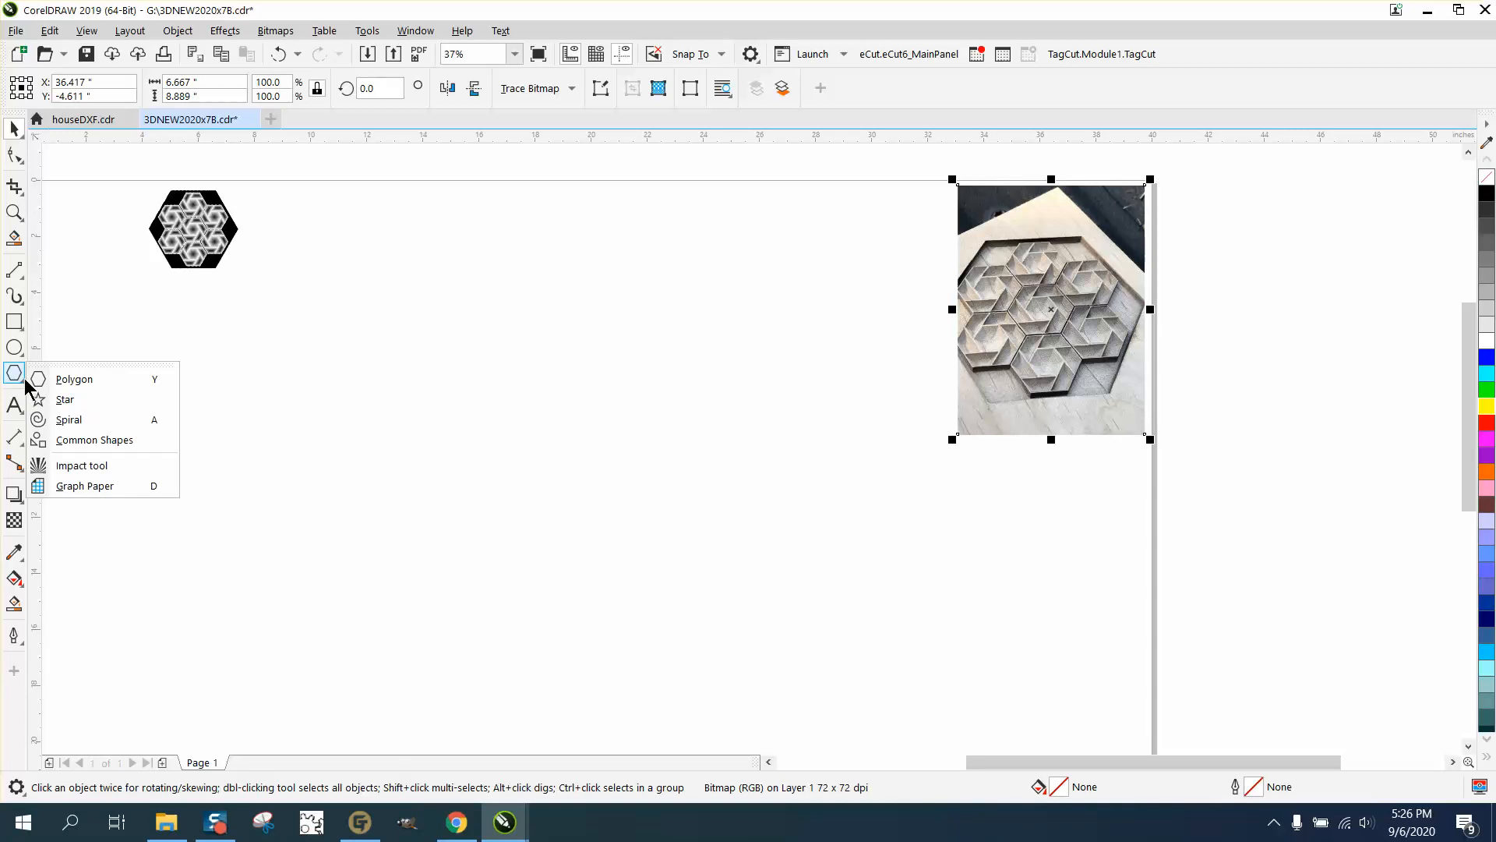
click(68, 380)
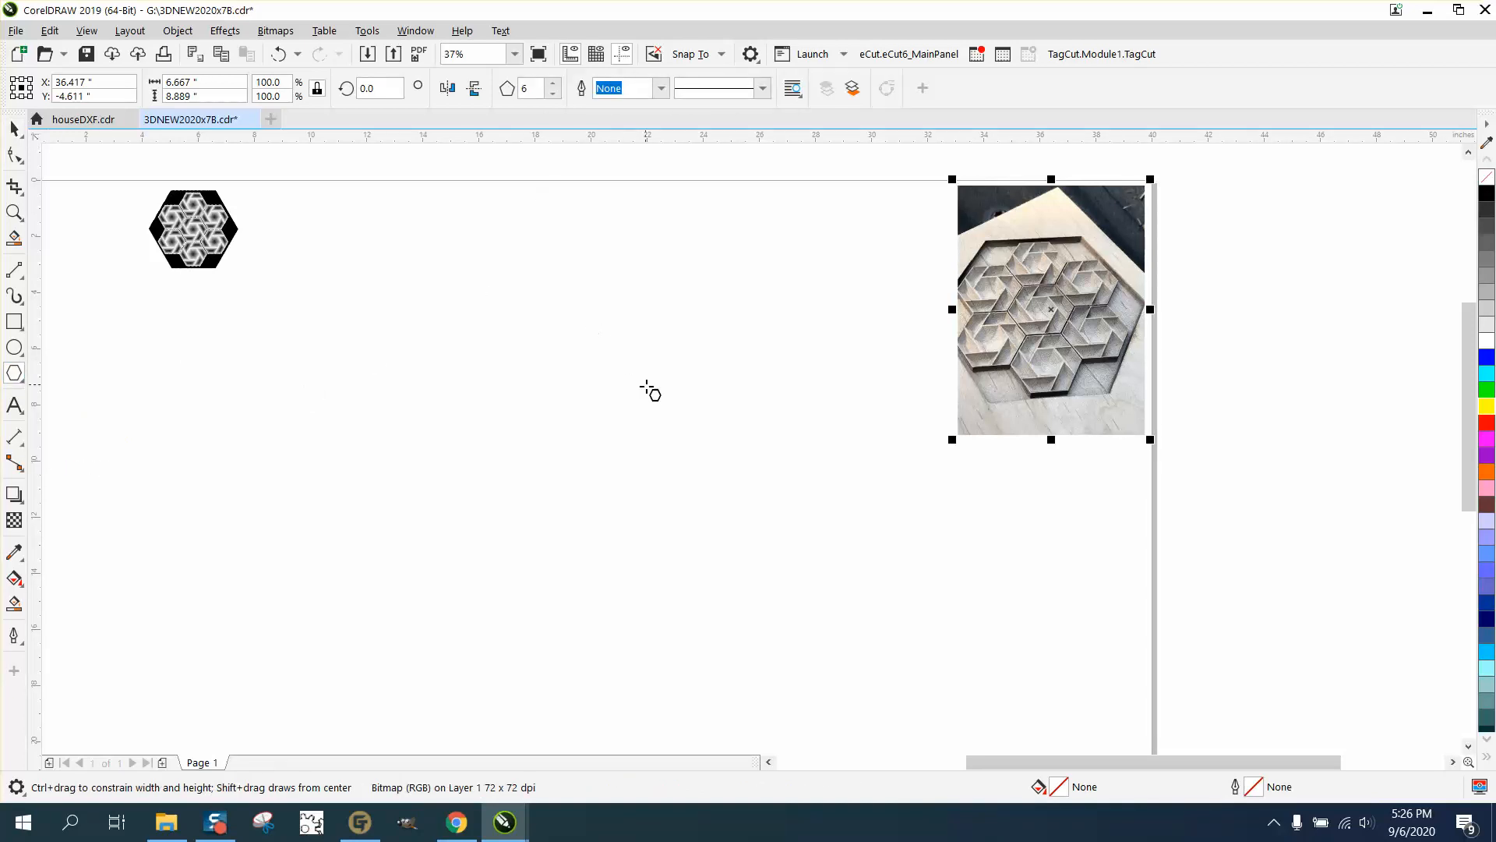
drag(672, 395, 525, 602)
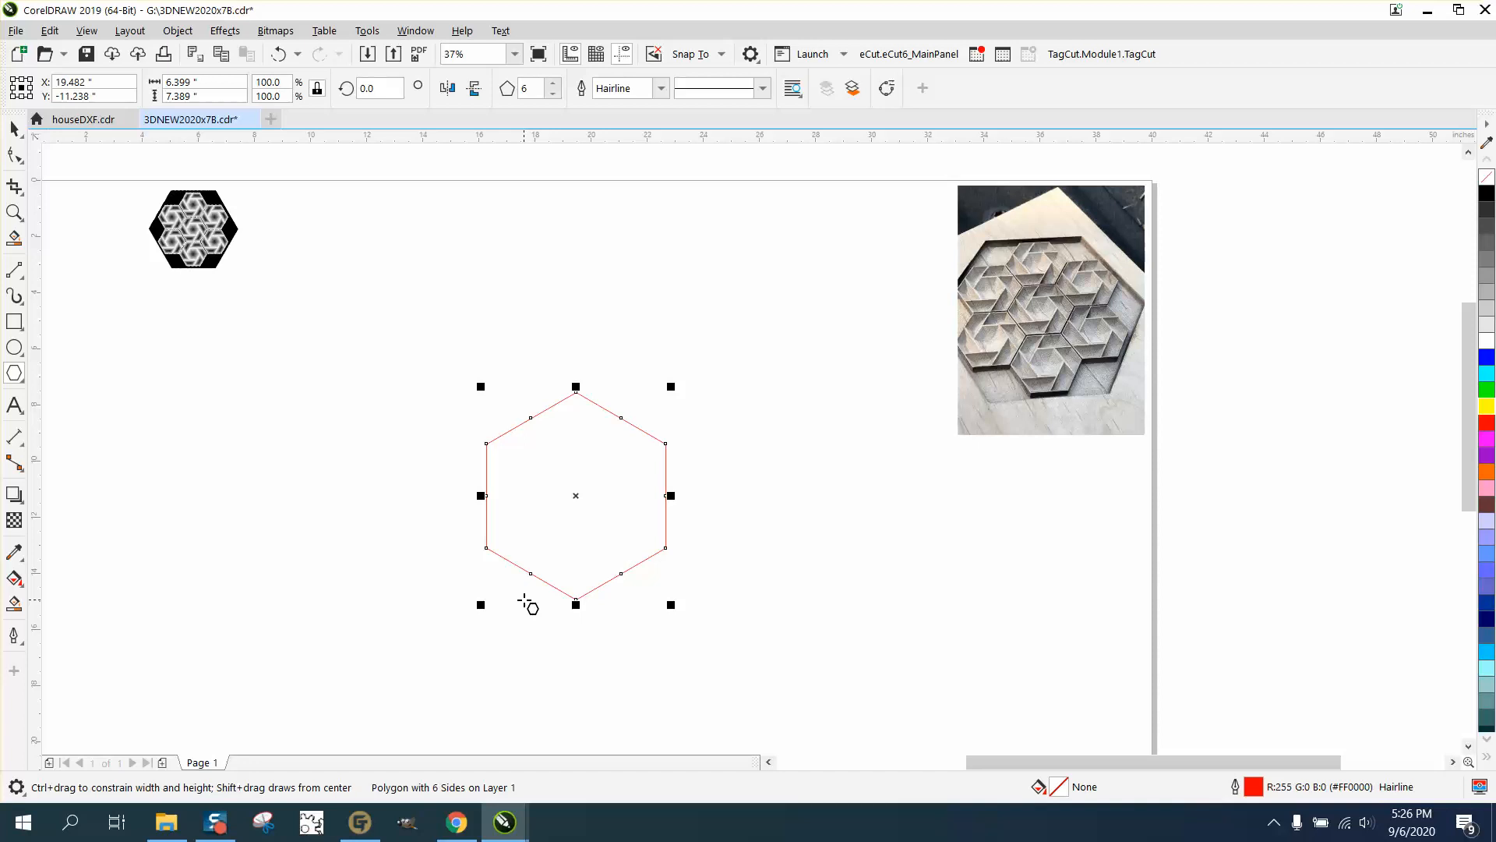
key(p)
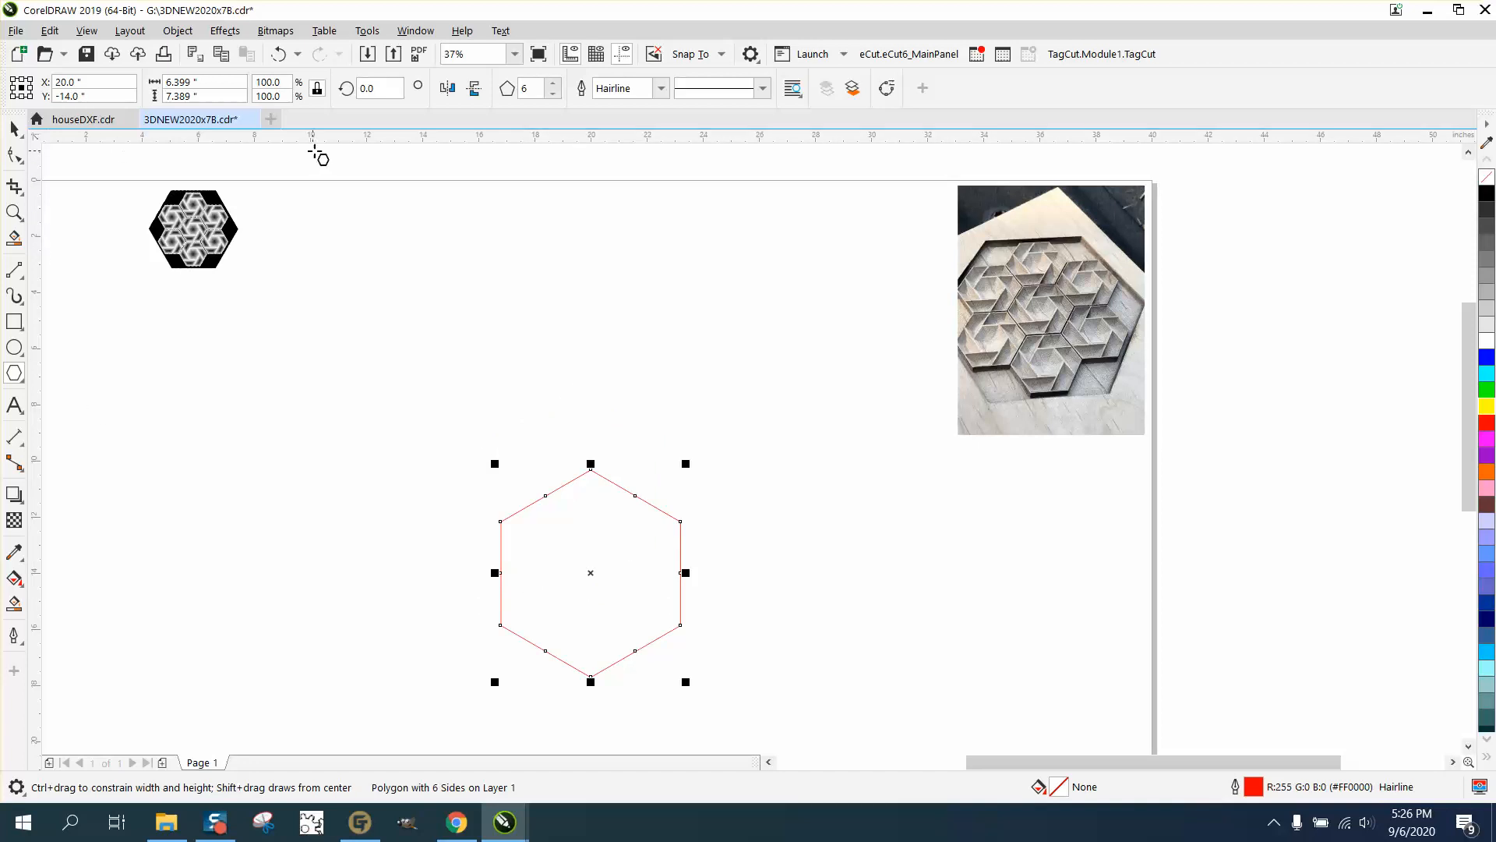
Add a horizontal and a vertical guideline, both centred on the page
drag(359, 141, 361, 265)
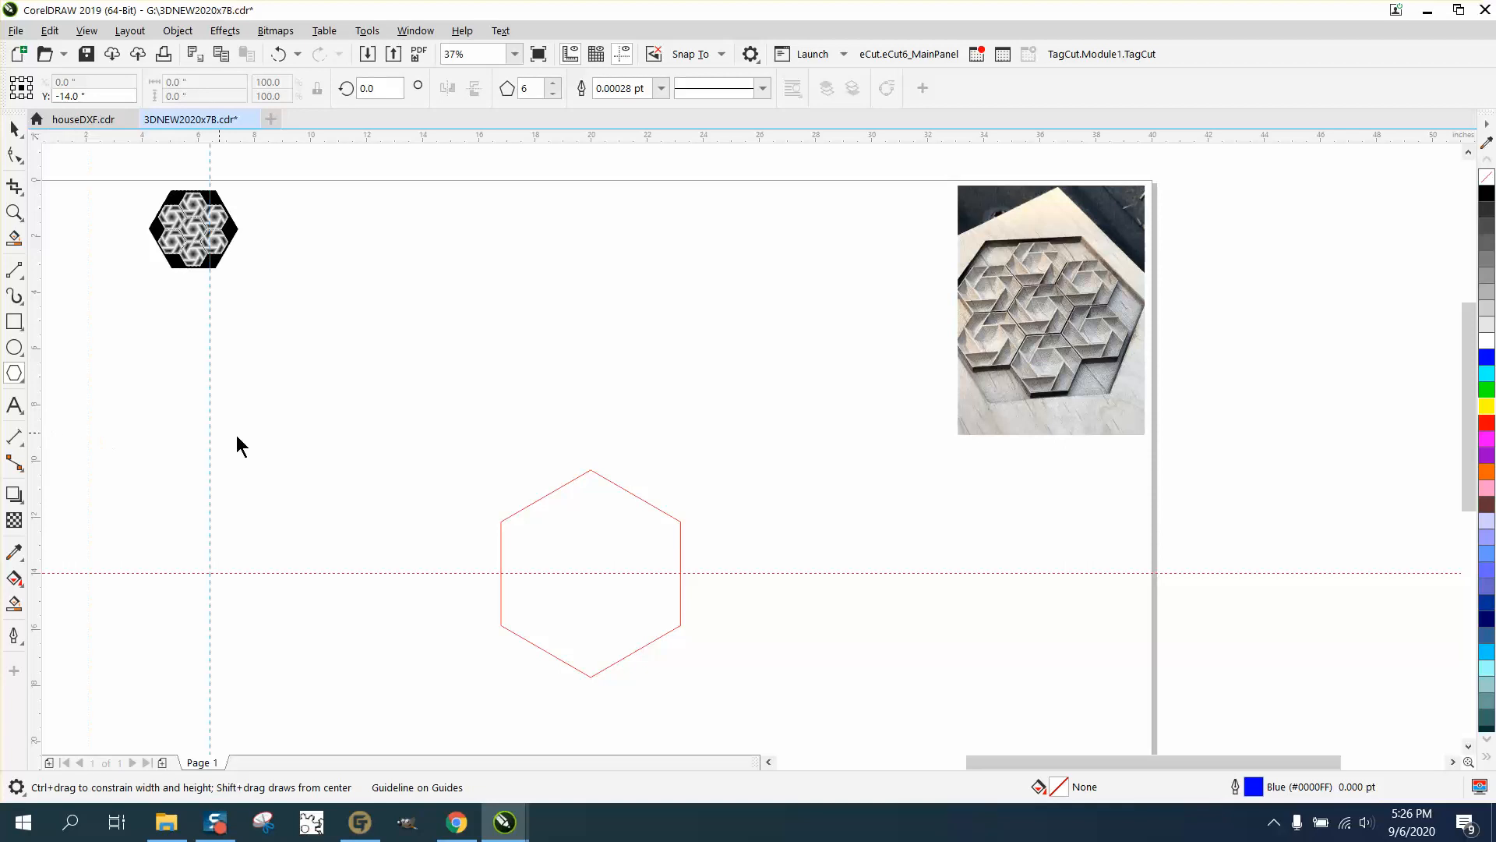
drag(236, 435, 341, 447)
key(p)
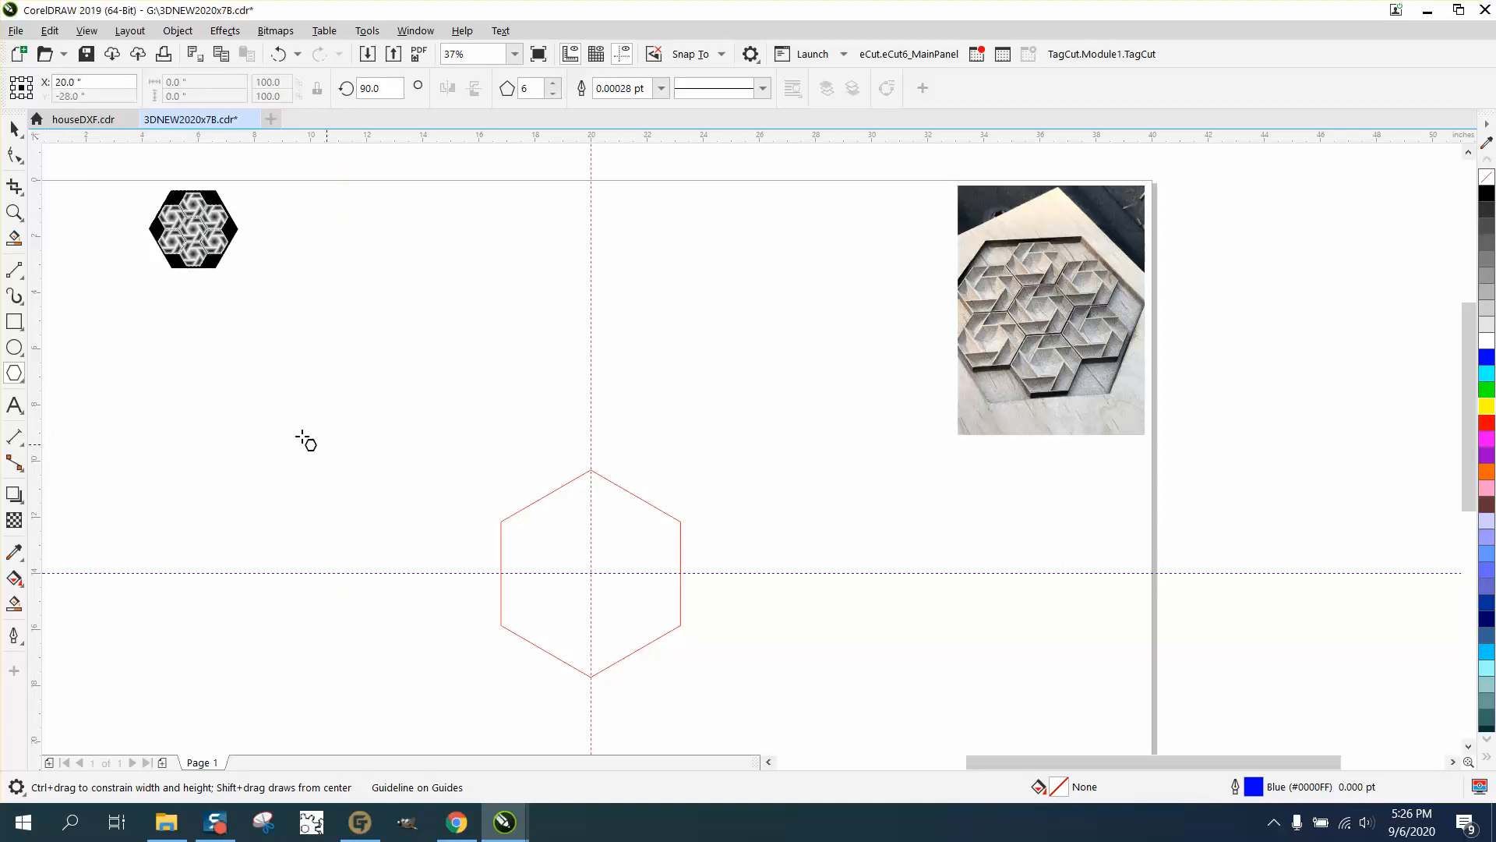
Move the vertical guideline off the hexagon to about X 29.8 inches
click(13, 131)
click(14, 212)
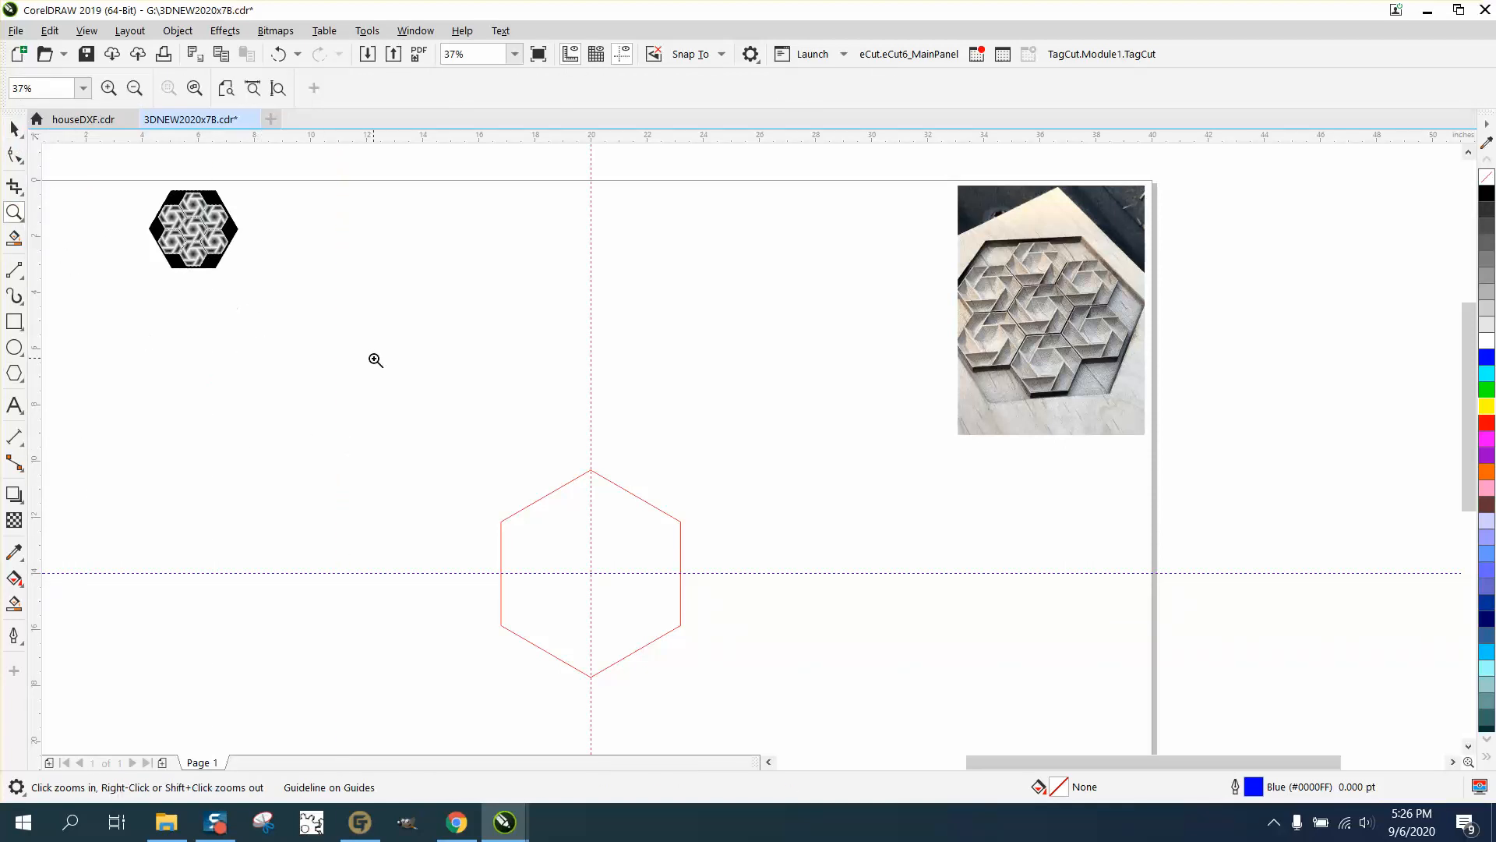
right_click(374, 358)
drag(407, 395, 666, 567)
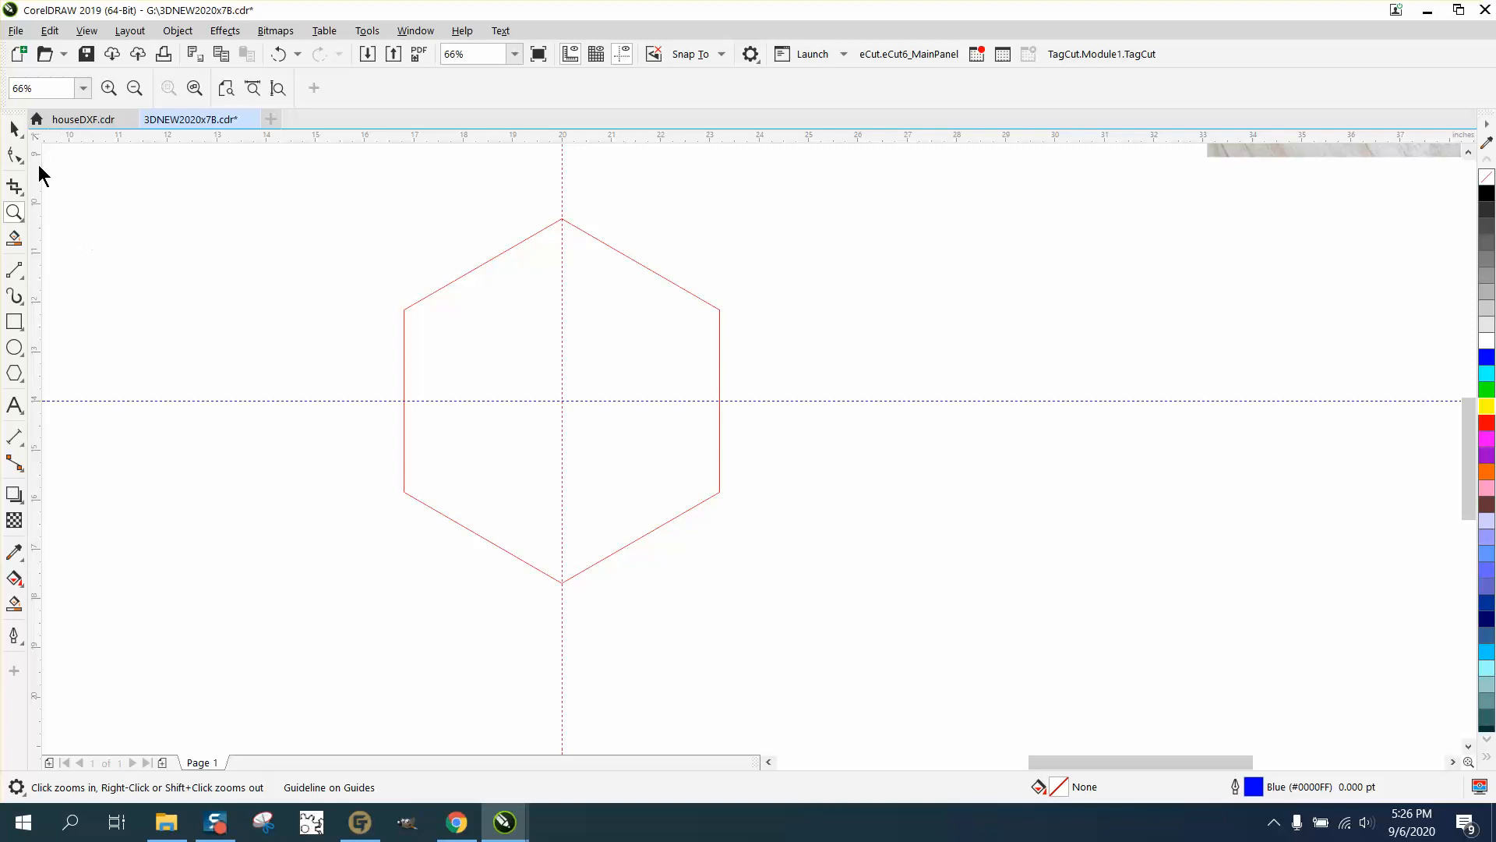
click(14, 129)
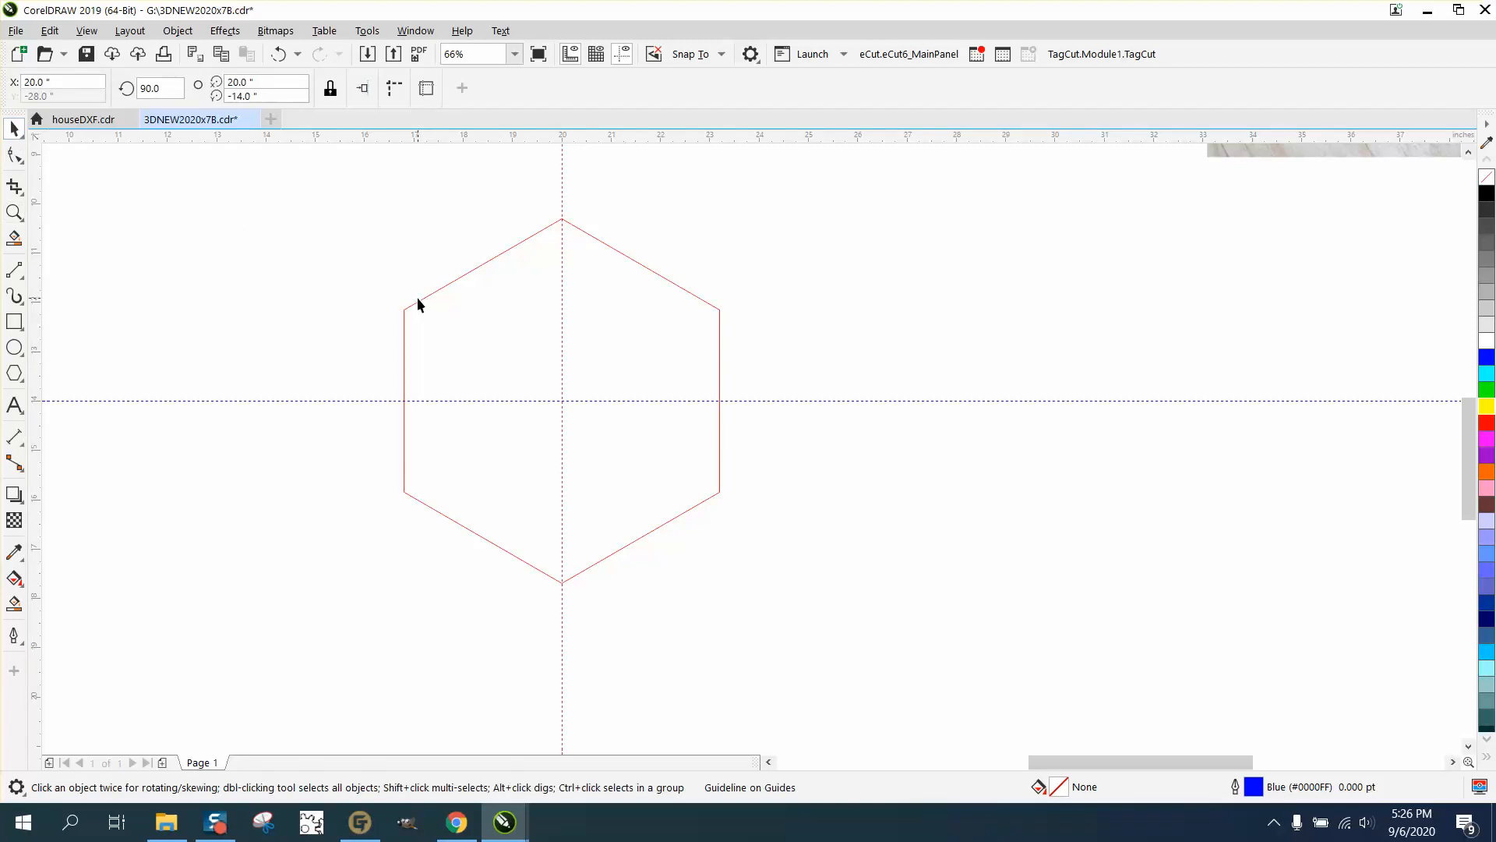
drag(562, 297, 1041, 343)
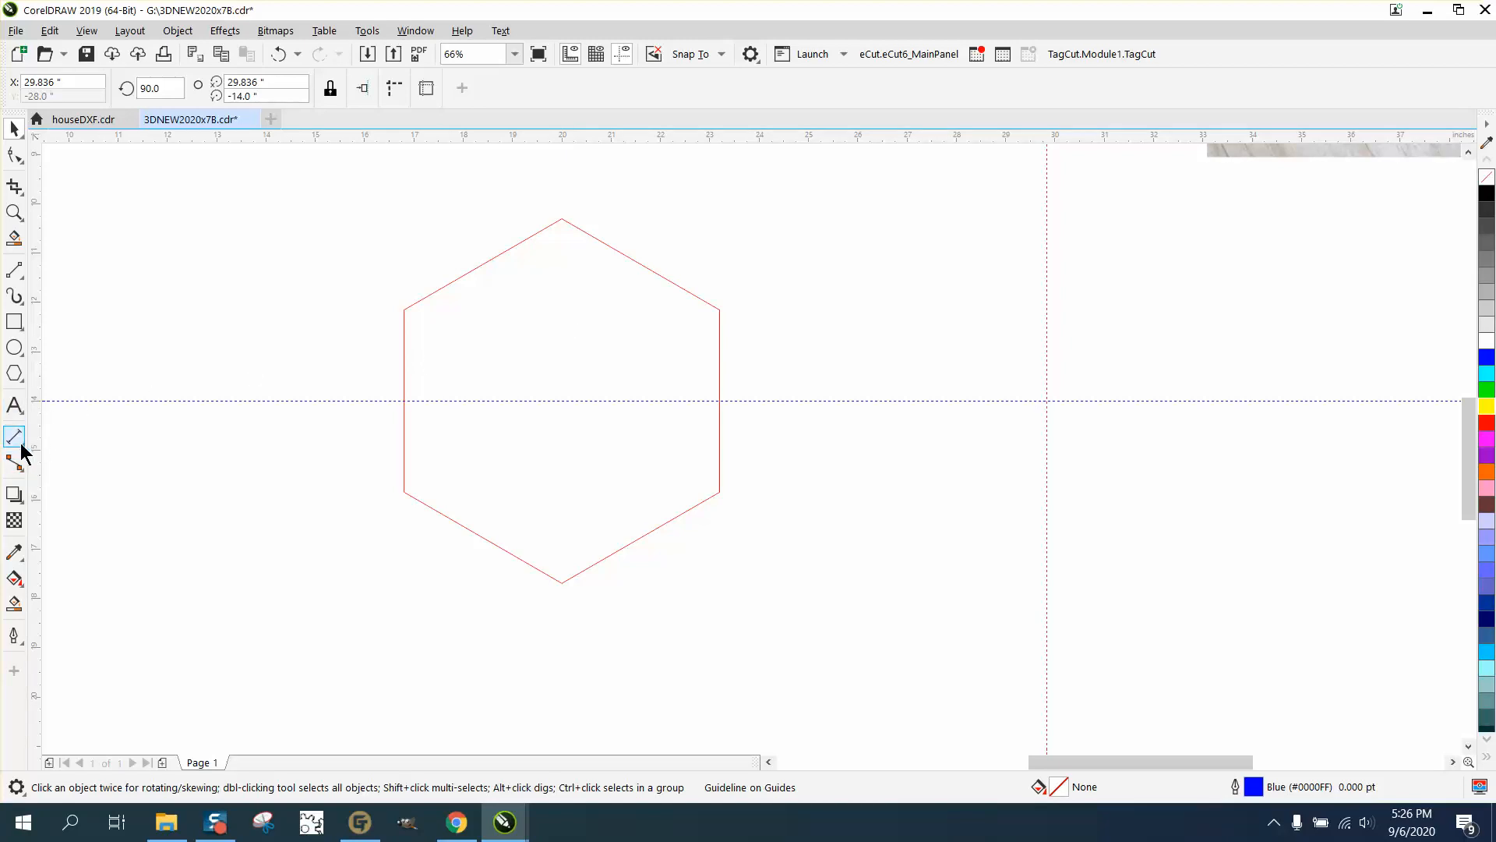
Draw a 2-Point Line from the hexagon's top vertex to its bottom vertex
click(22, 279)
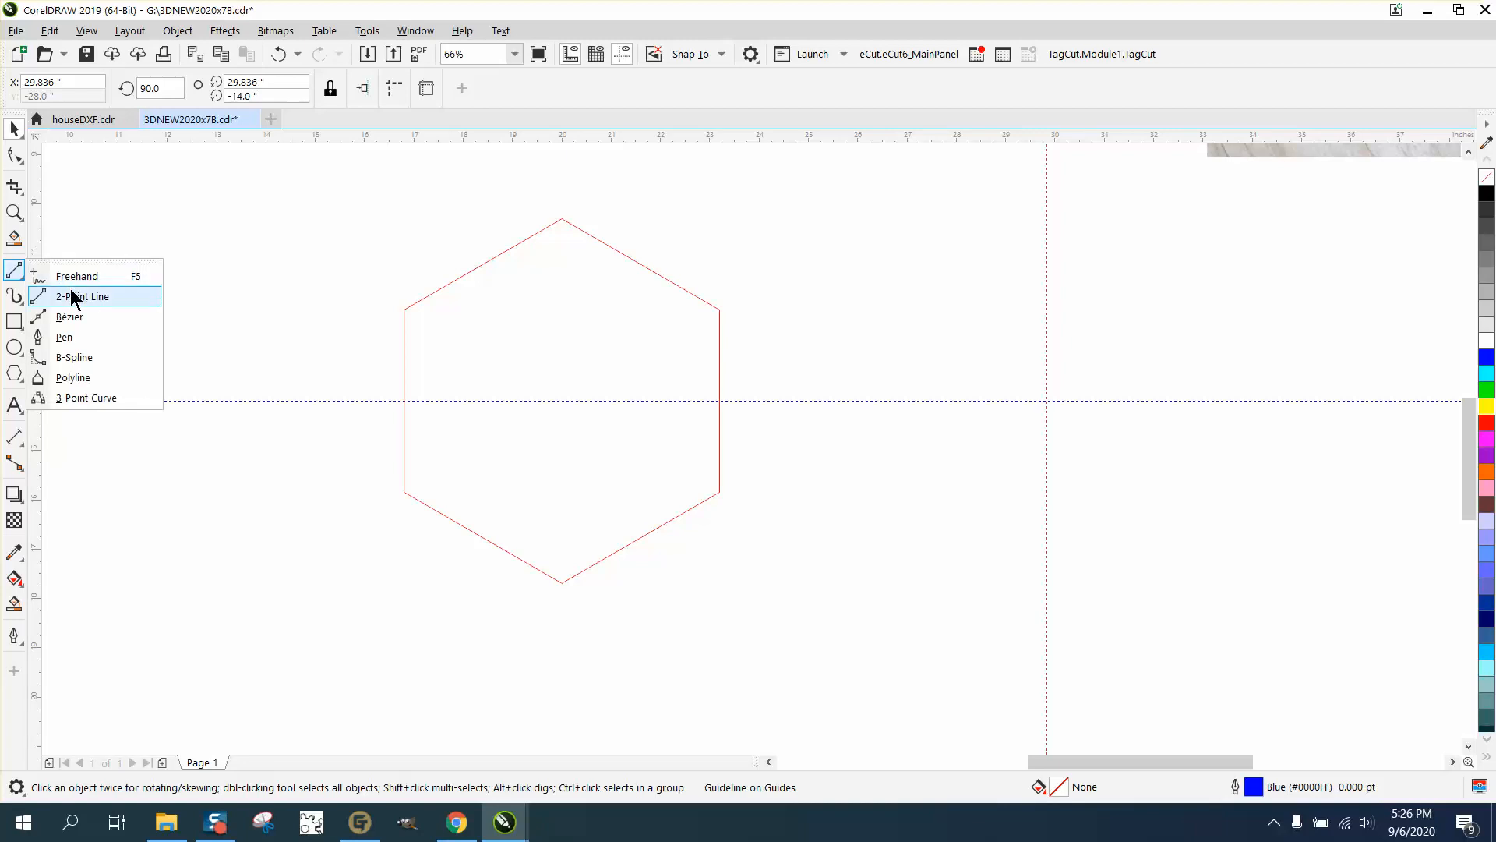
click(71, 293)
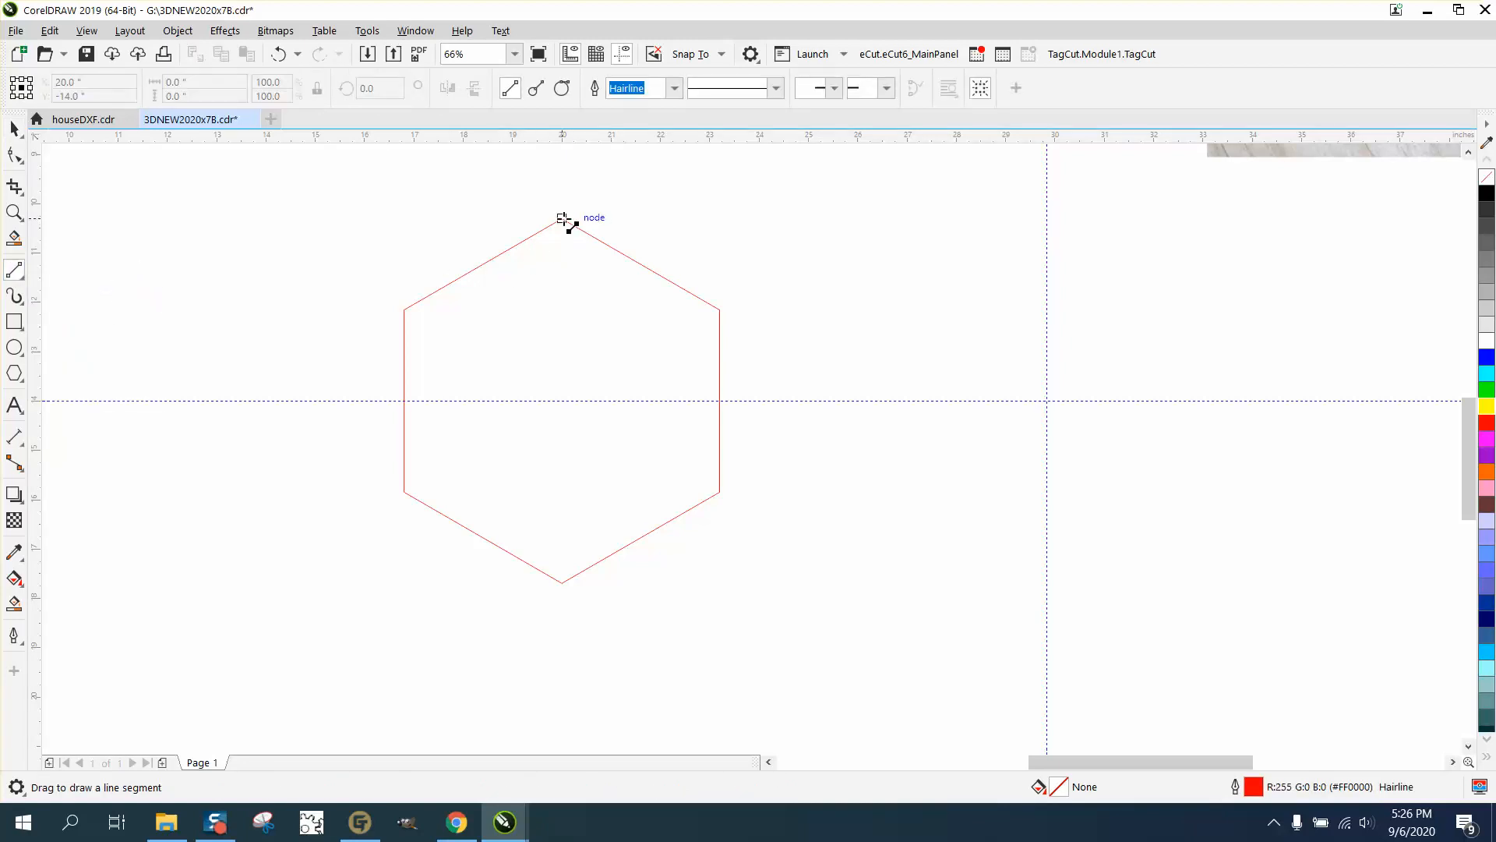
drag(562, 219, 561, 583)
Create a half-hexagon from the hexagon's left half with Smart Fill, with no fill and a black outline
click(14, 602)
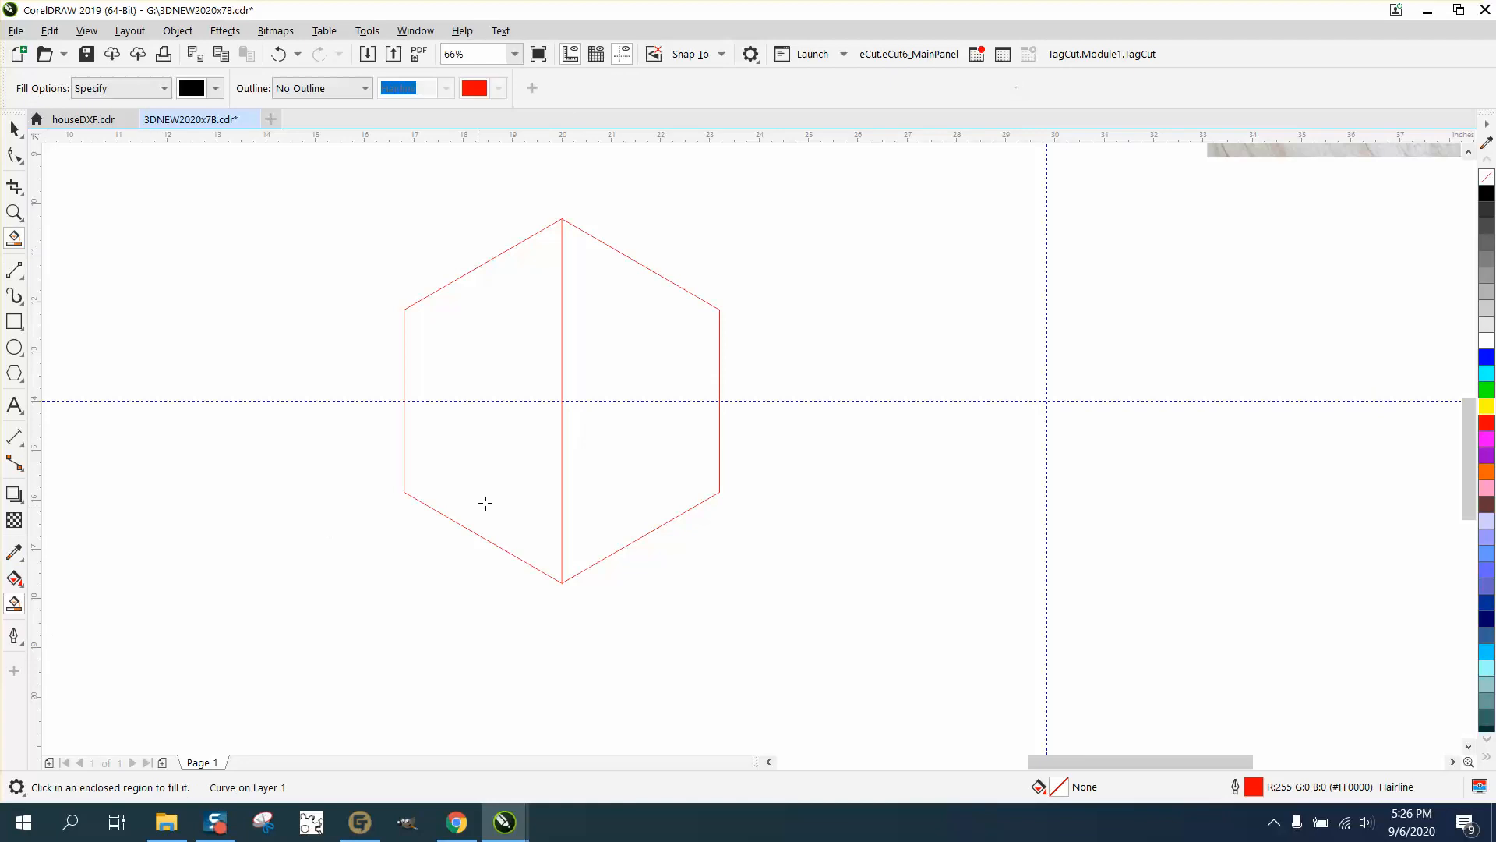
click(511, 474)
click(14, 128)
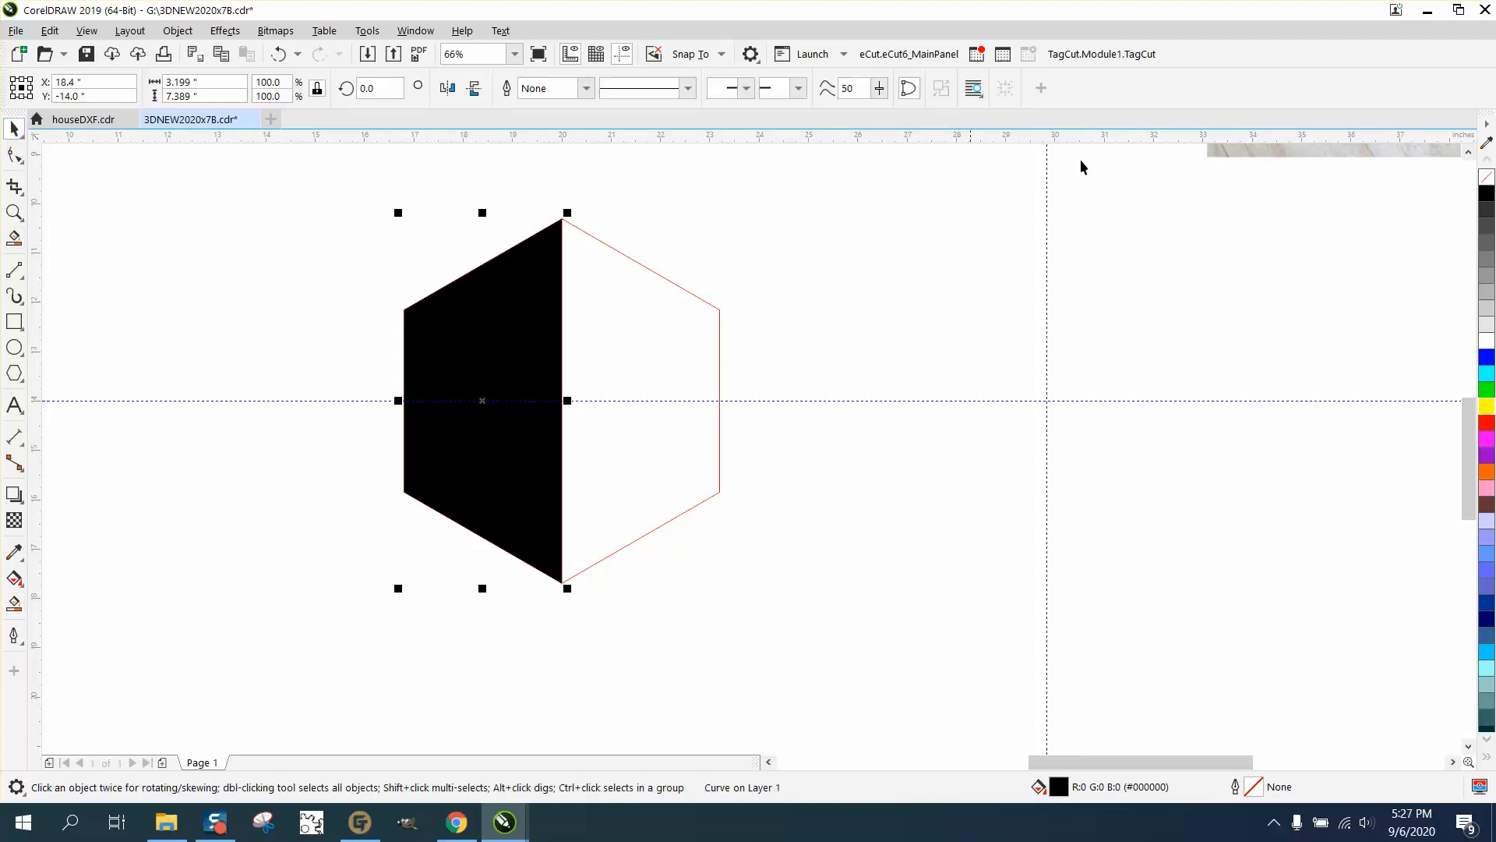
click(1487, 177)
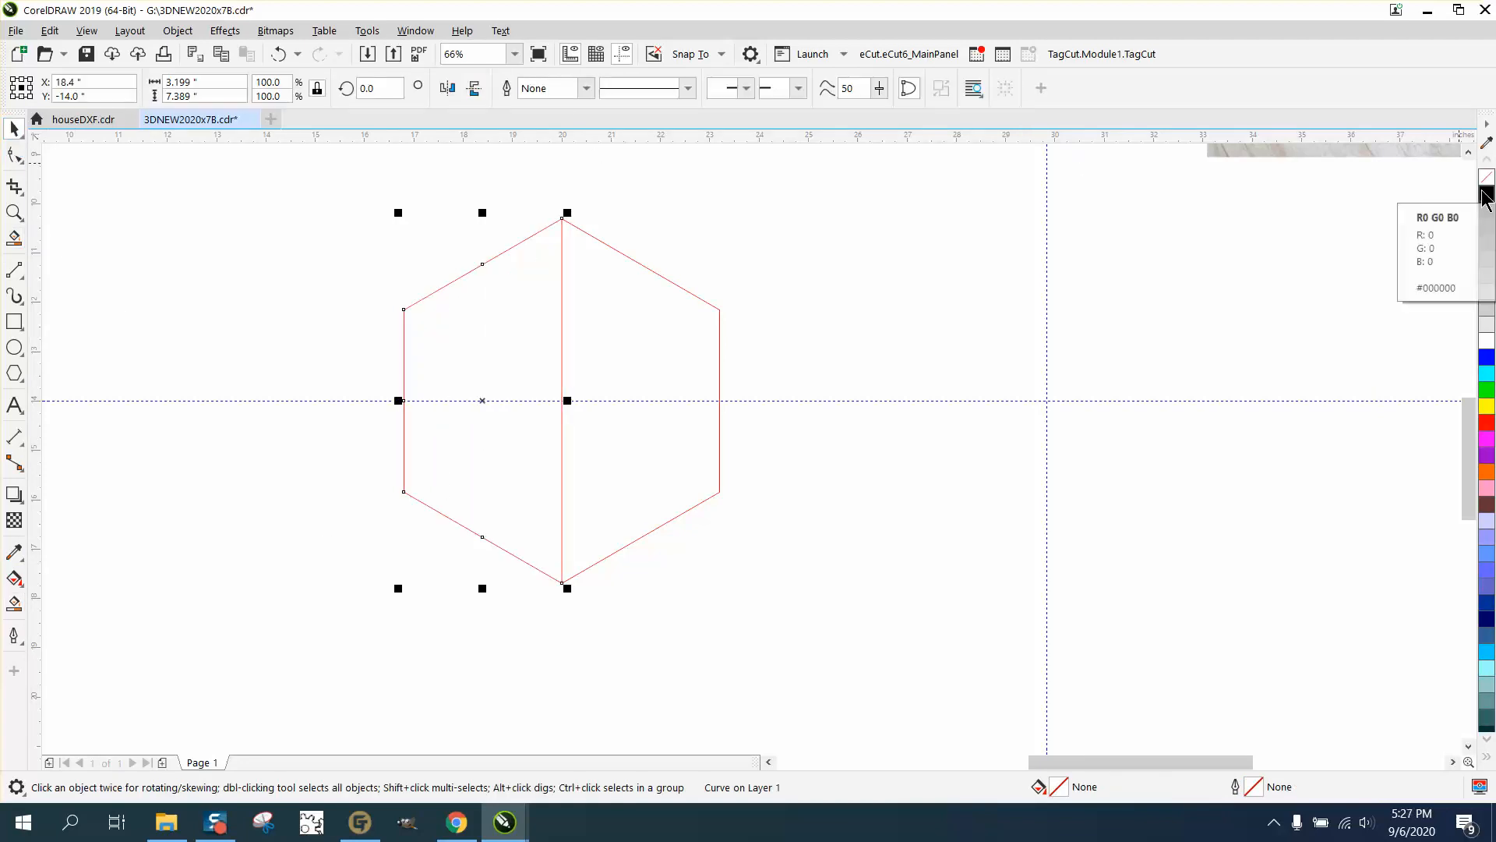
right_click(1485, 195)
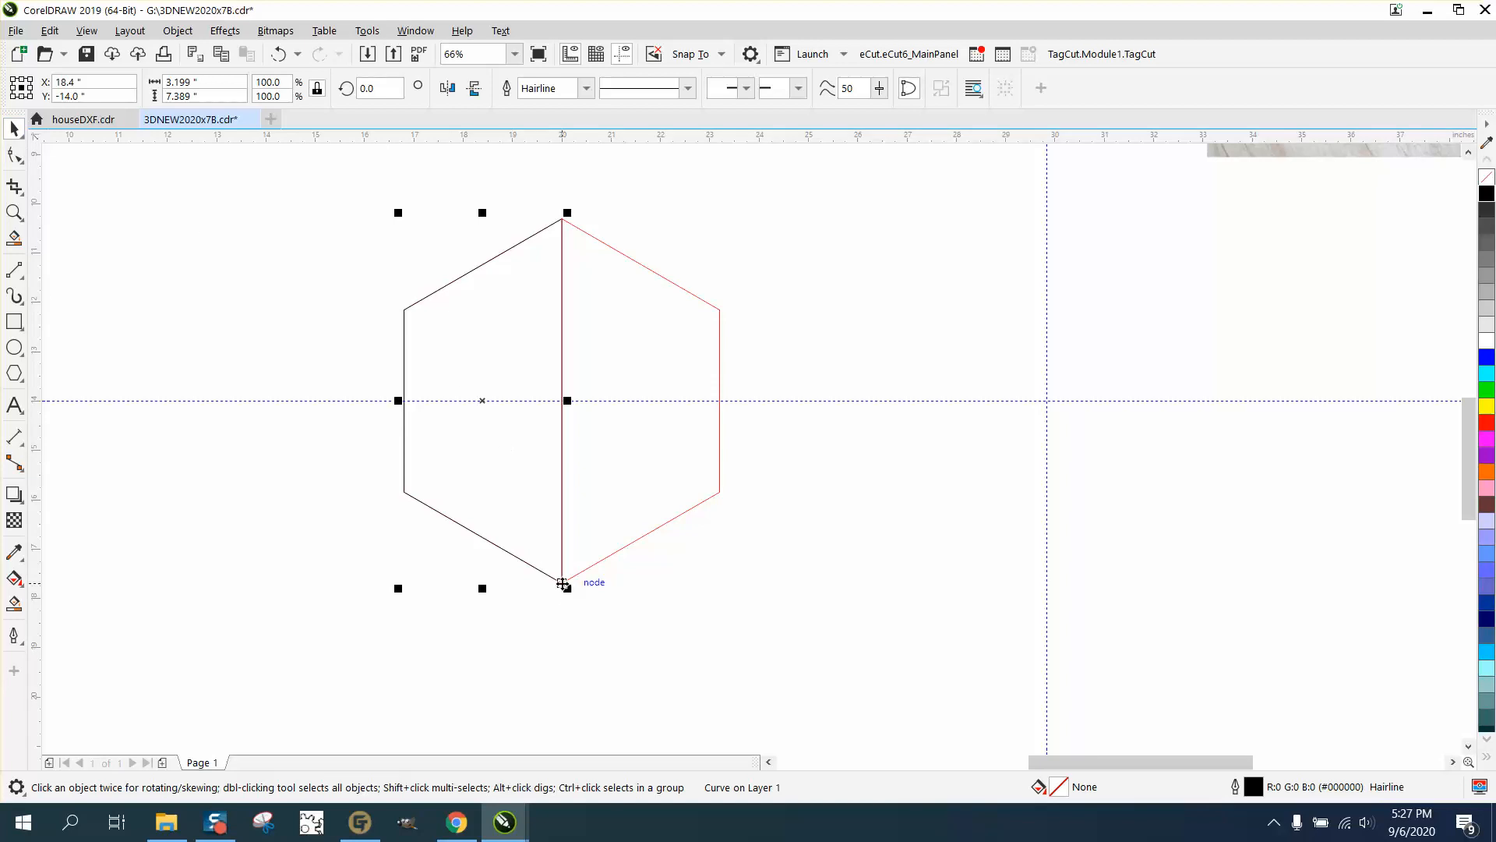
Snap the half-hexagon's bottom corner onto the red hexagon's lower-left vertex, and delete the vertical dividing line
drag(562, 582, 404, 492)
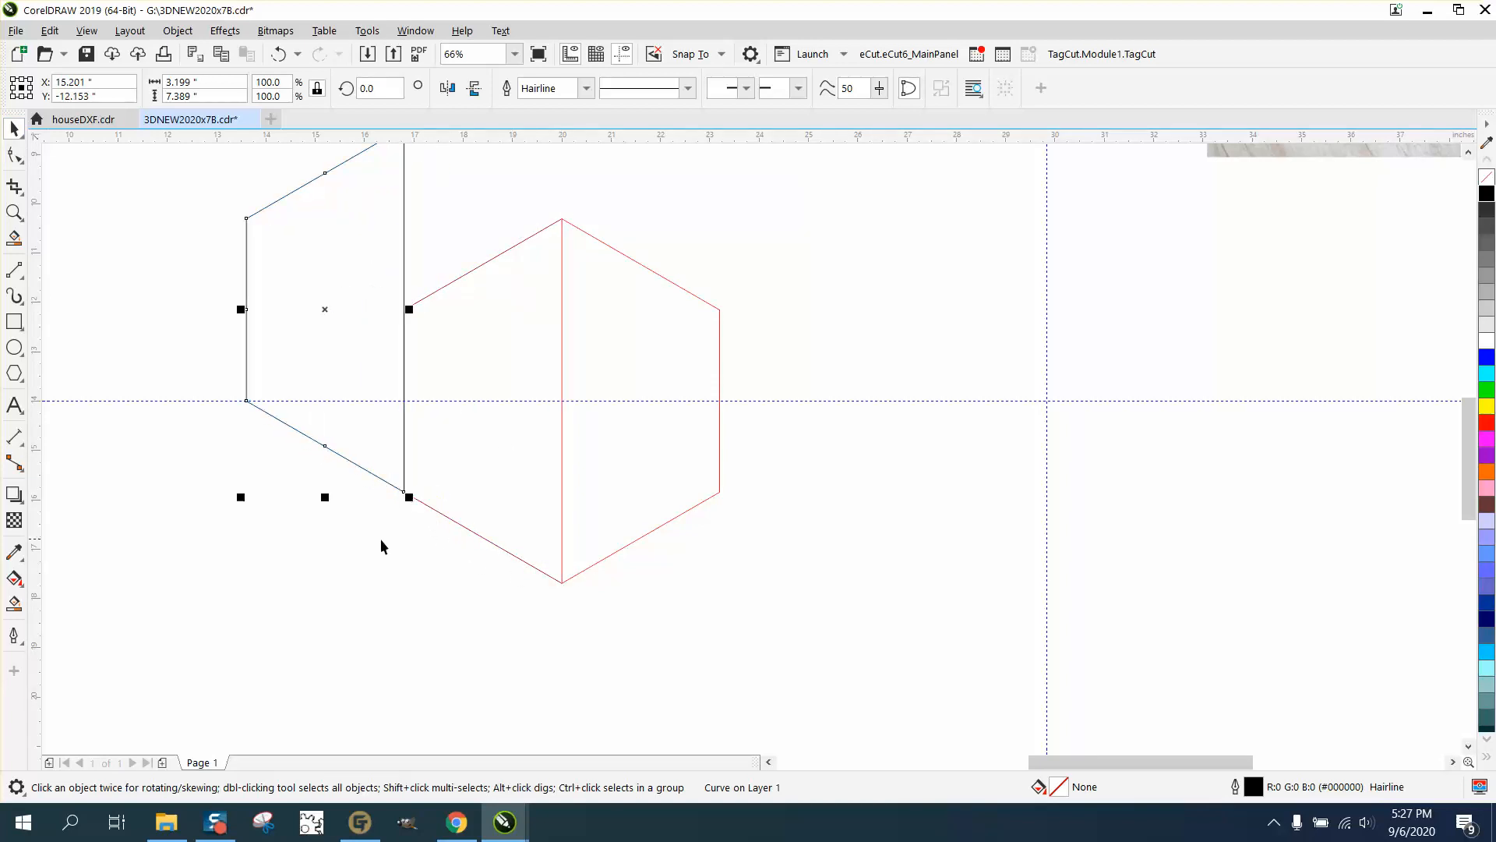
click(562, 372)
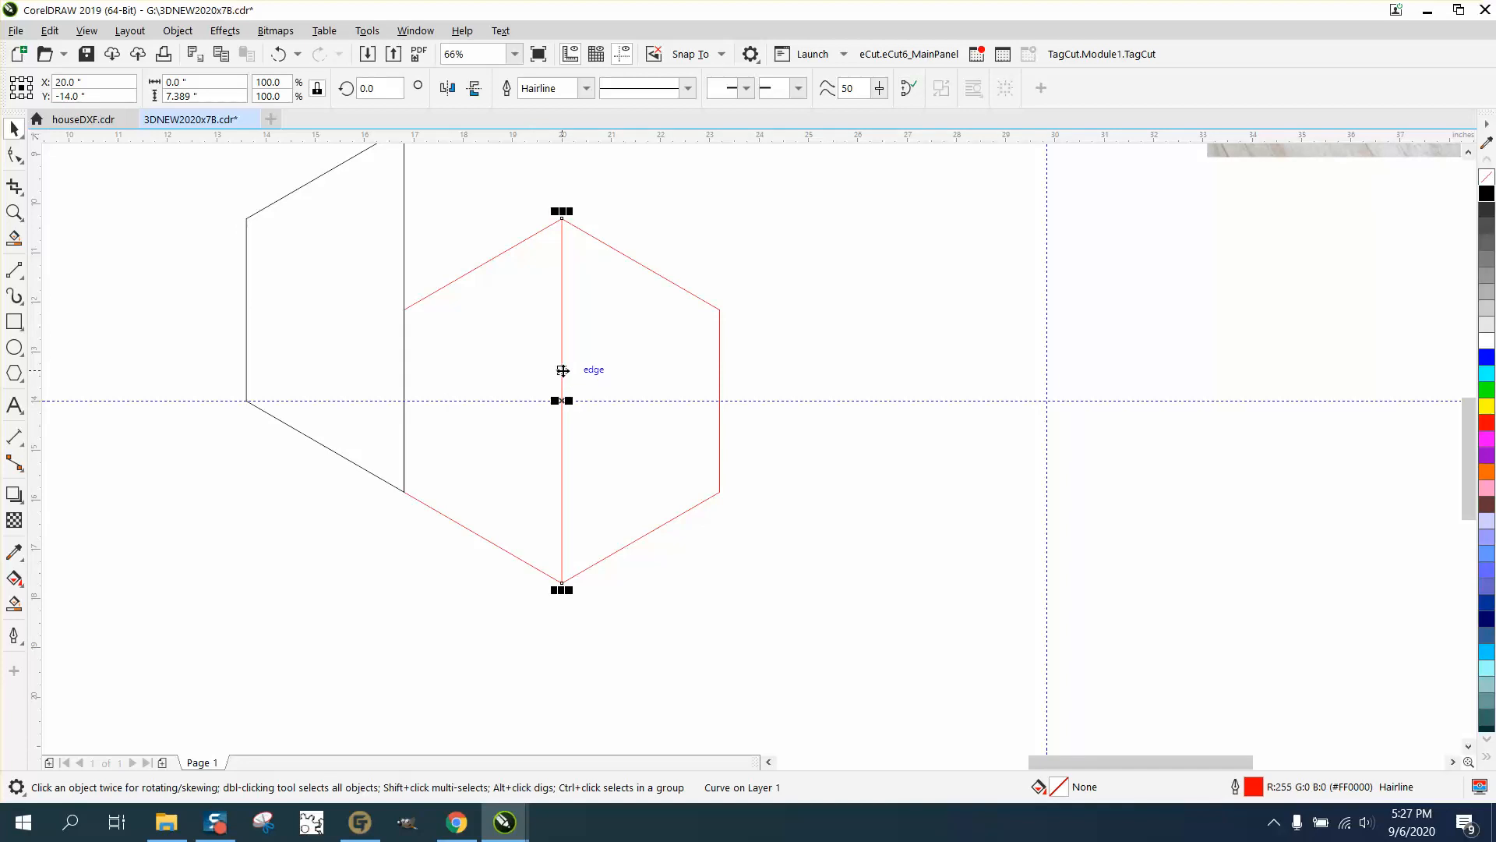
key(Delete)
Place the half-hexagon's rotation centre at X 20, Y -14 inches with the Transform settings open, and recentre the vertical guideline on the page
scroll(541, 390, down, 2)
click(476, 340)
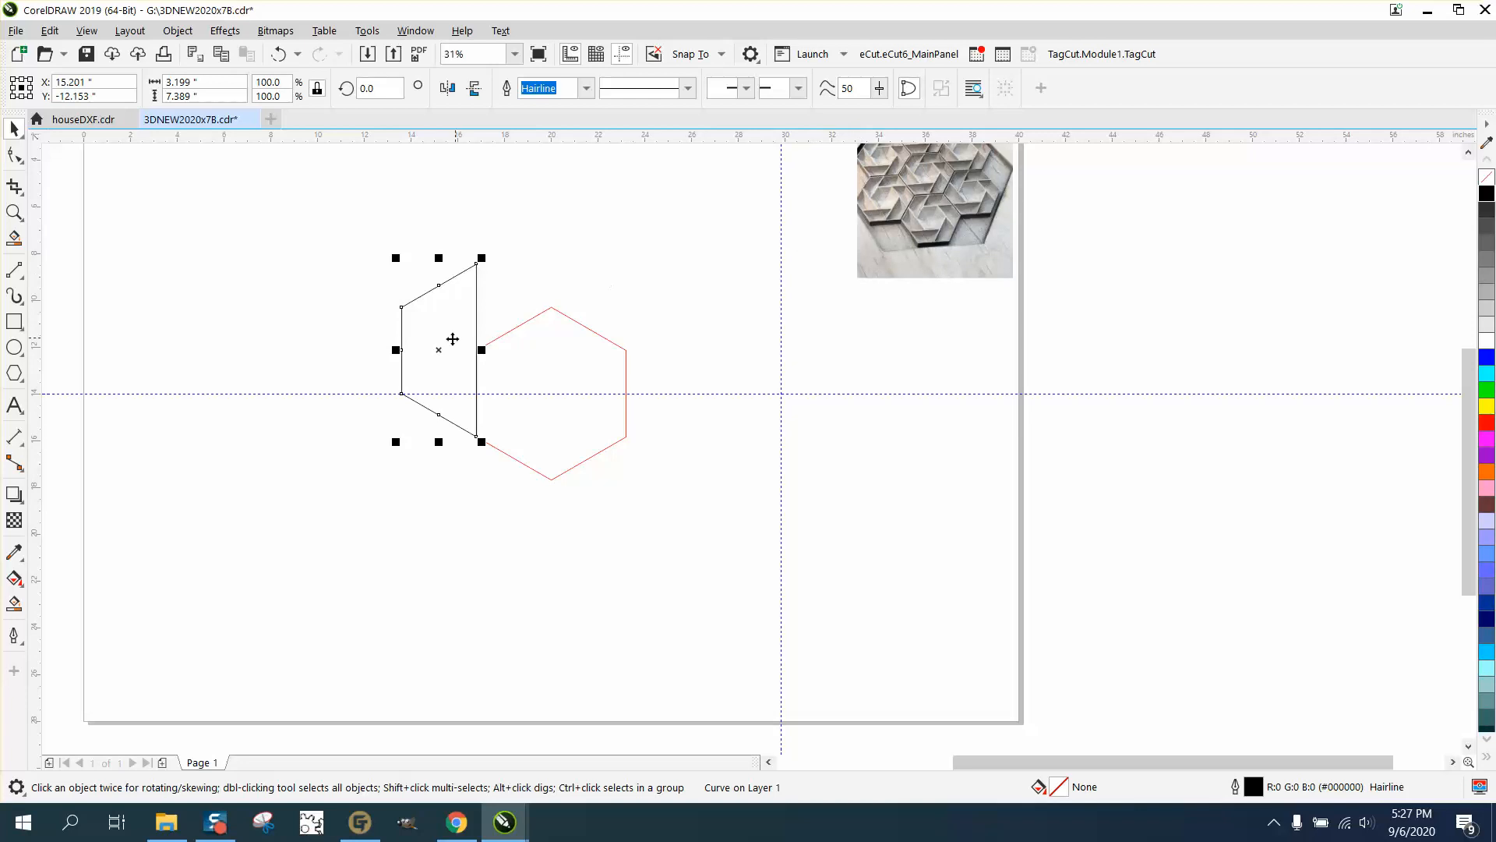
click(418, 31)
mouse_move(449, 264)
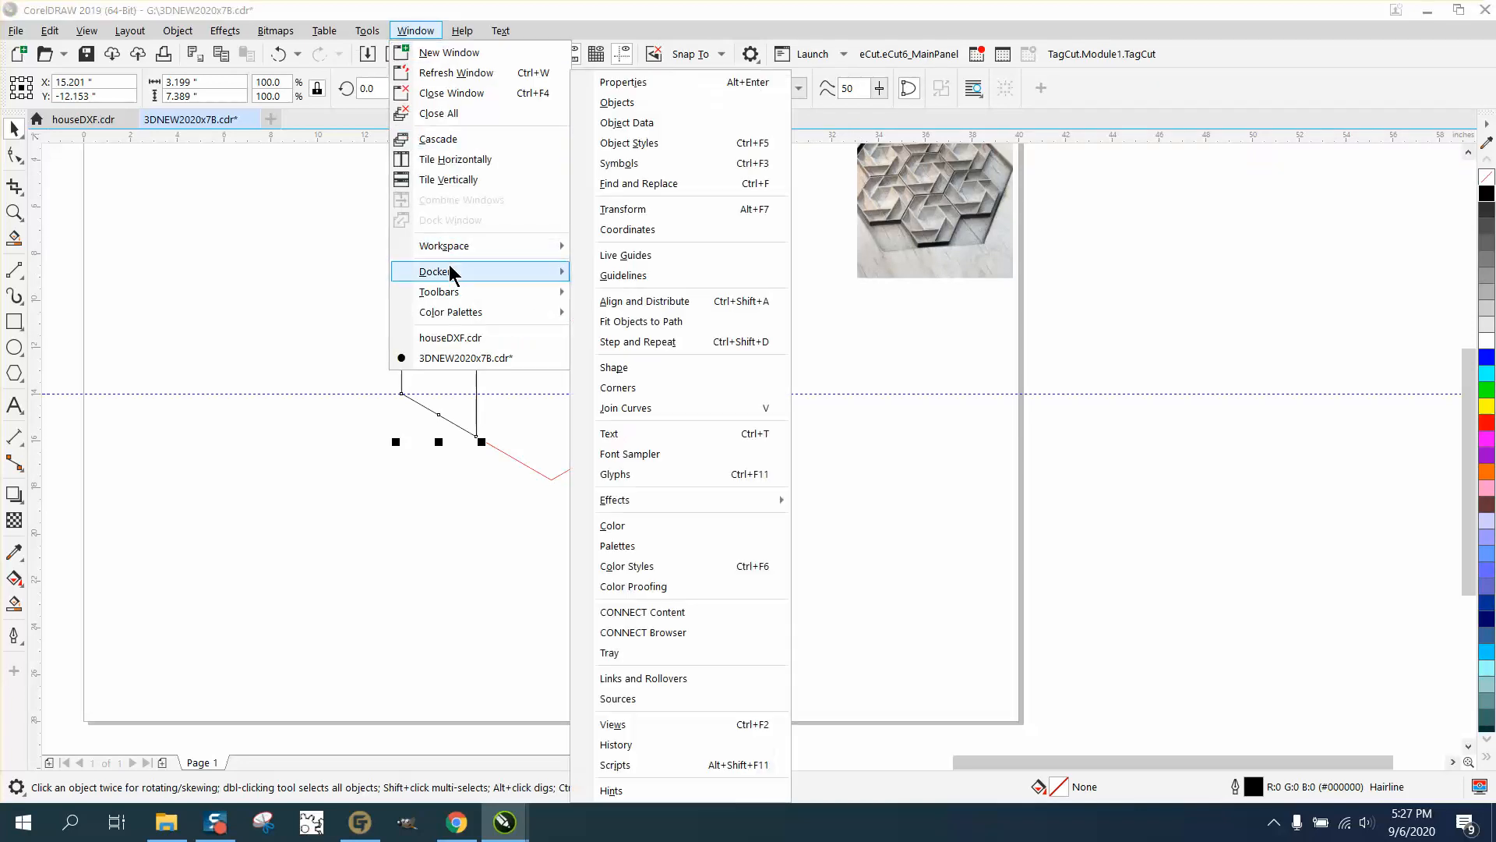
click(641, 215)
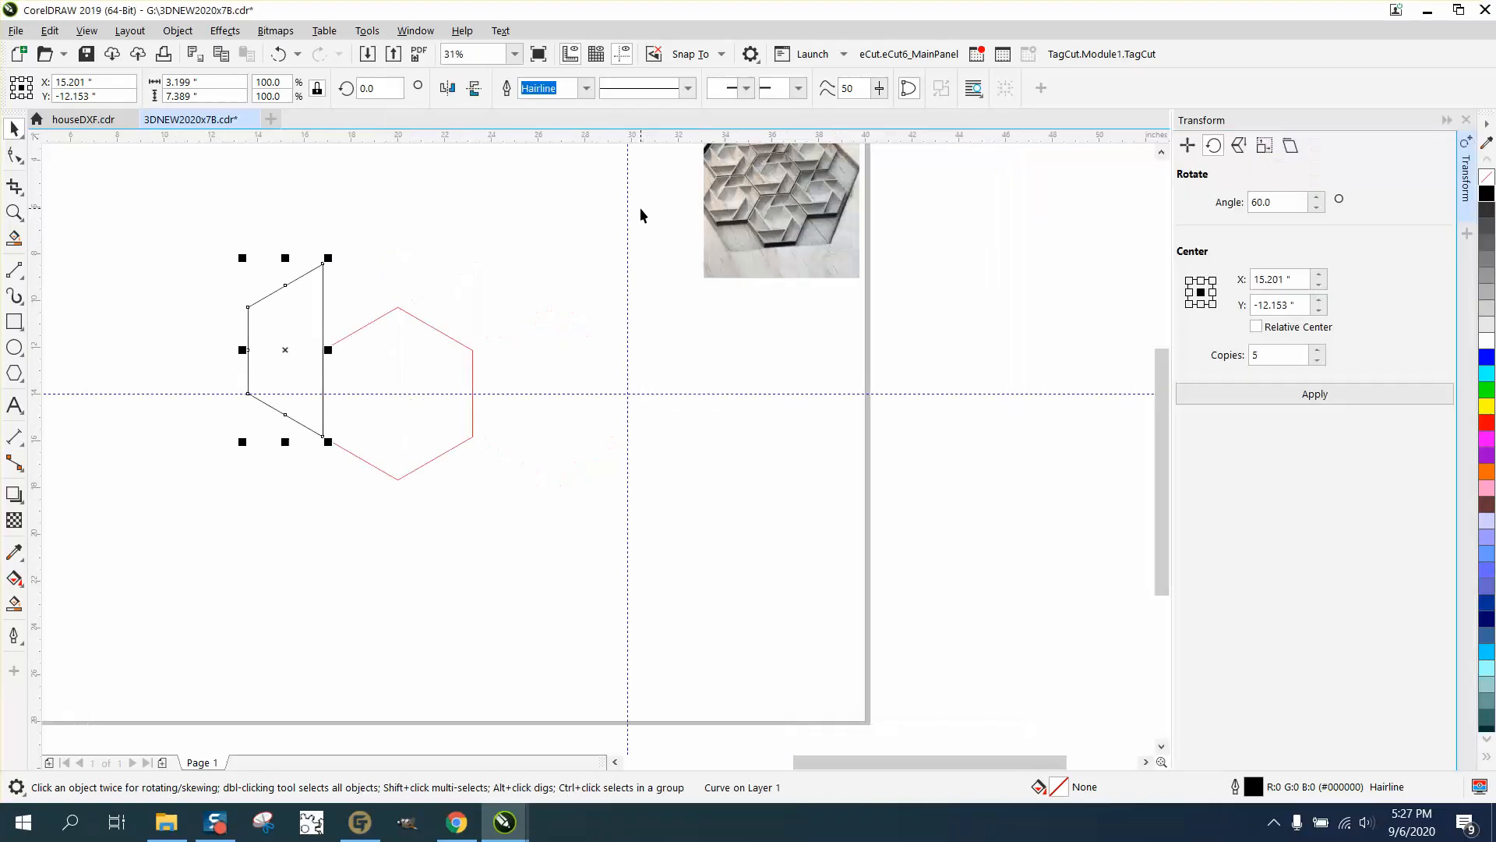
click(290, 359)
drag(285, 350, 390, 394)
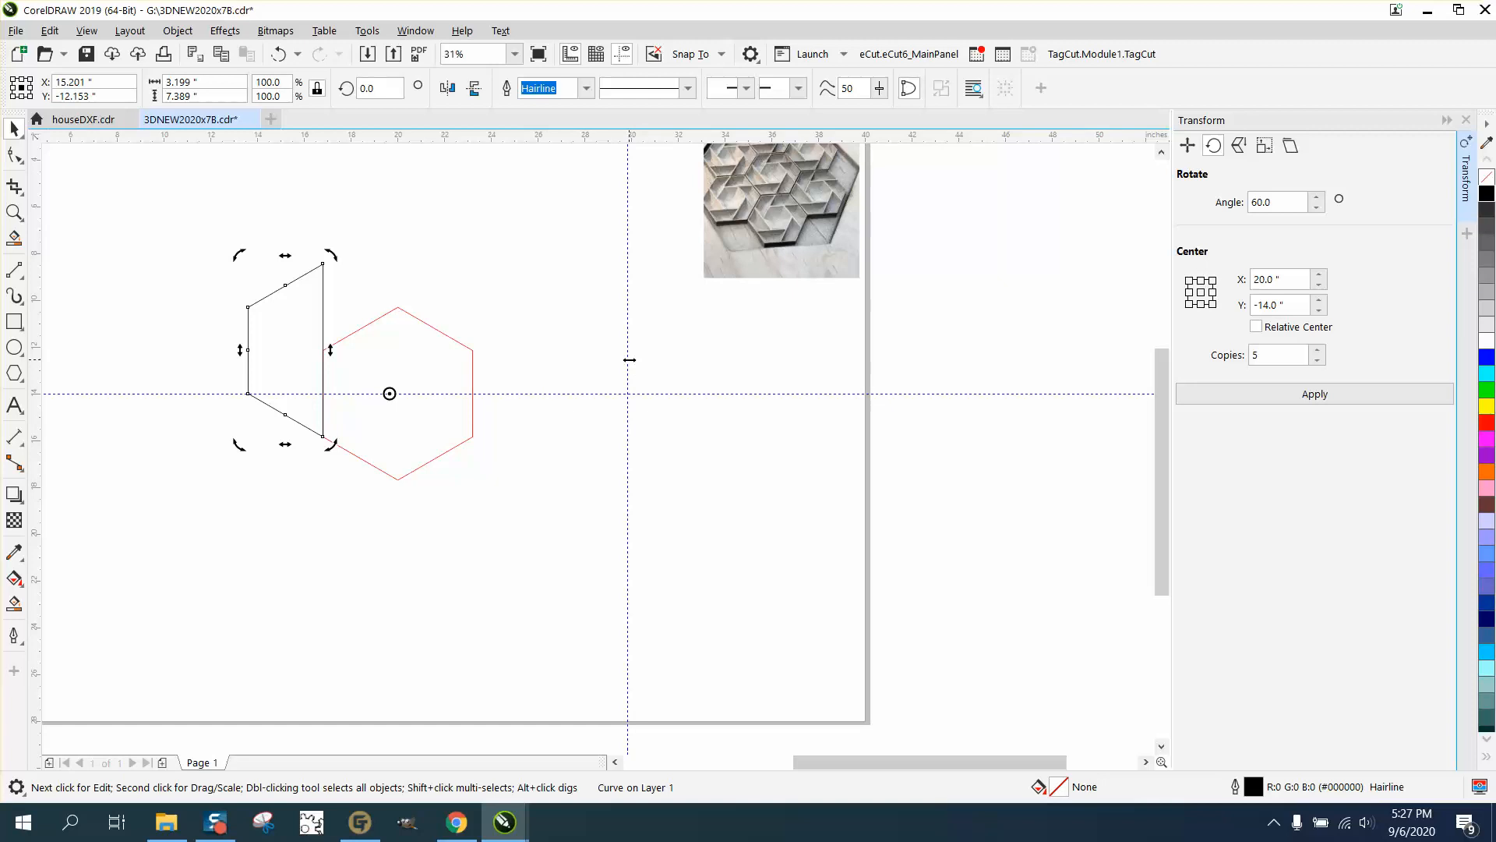
drag(629, 360, 629, 358)
key(p)
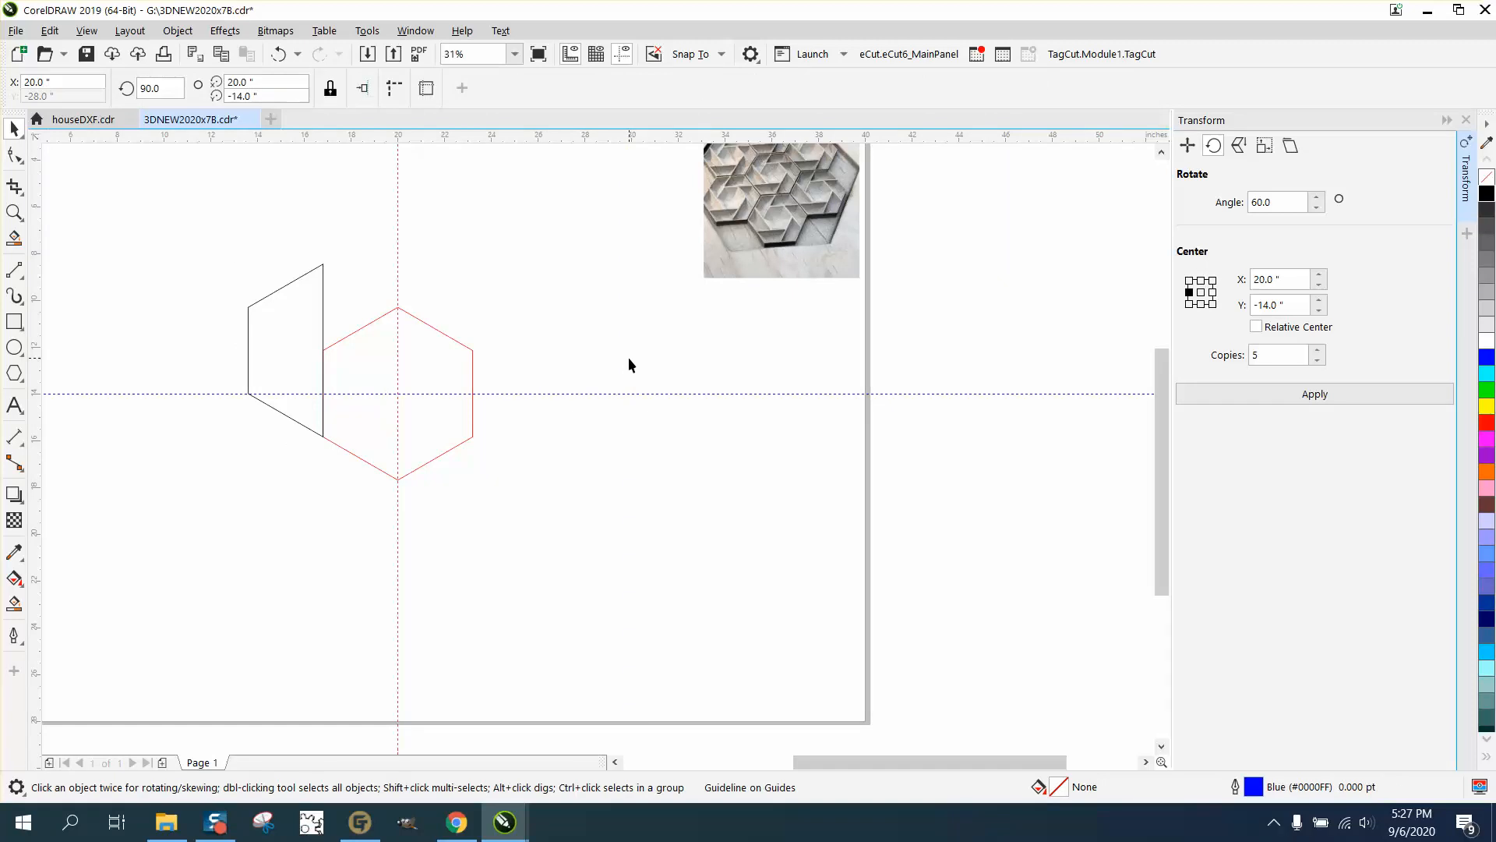
Rotate five copies of the half-hexagon in 60-degree increments around the centre at X 20, Y -14 inches
click(301, 350)
click(302, 350)
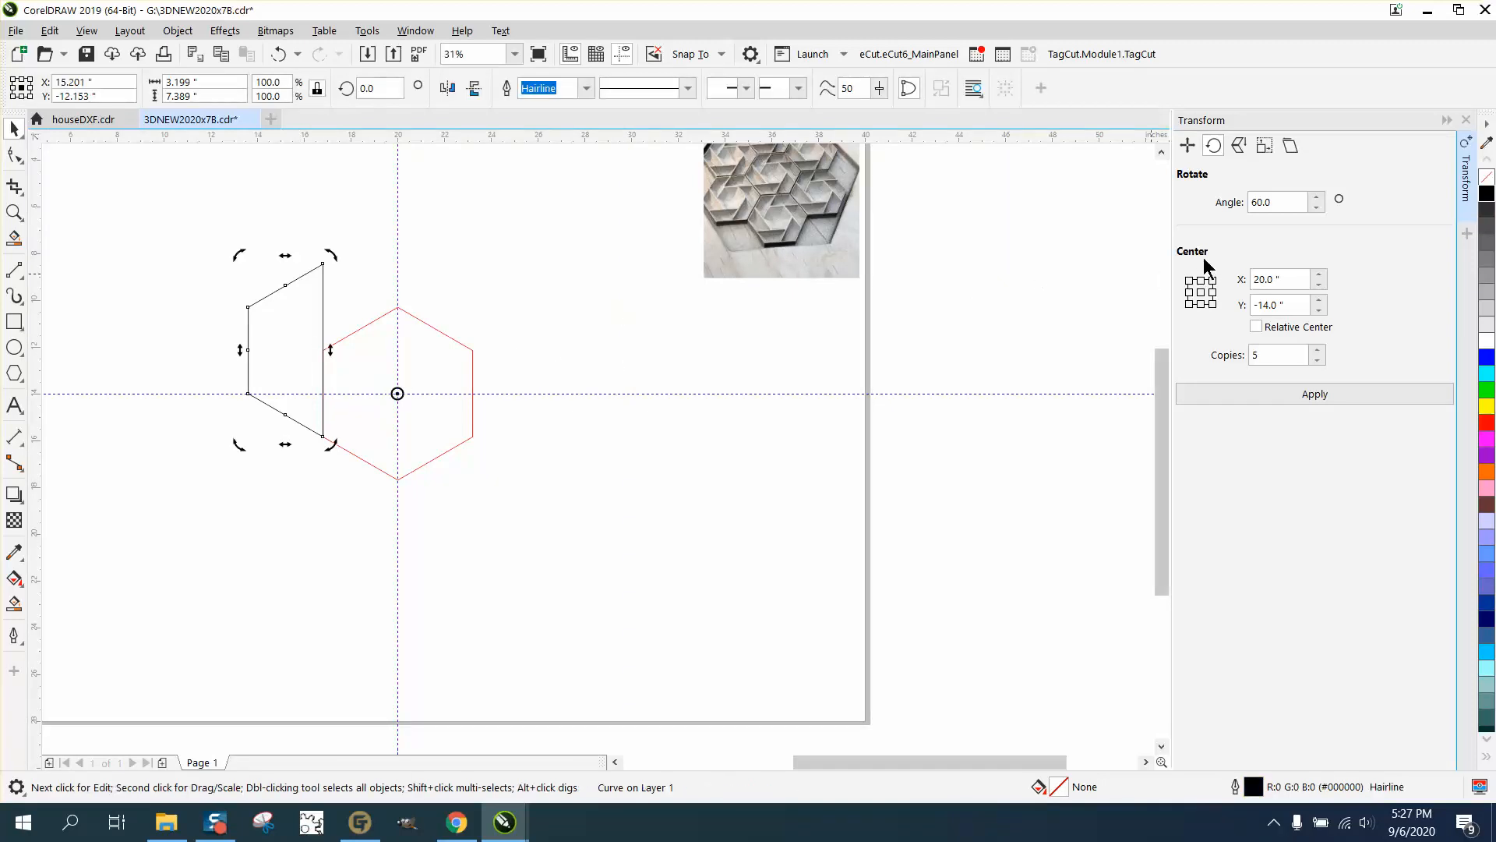
click(1319, 394)
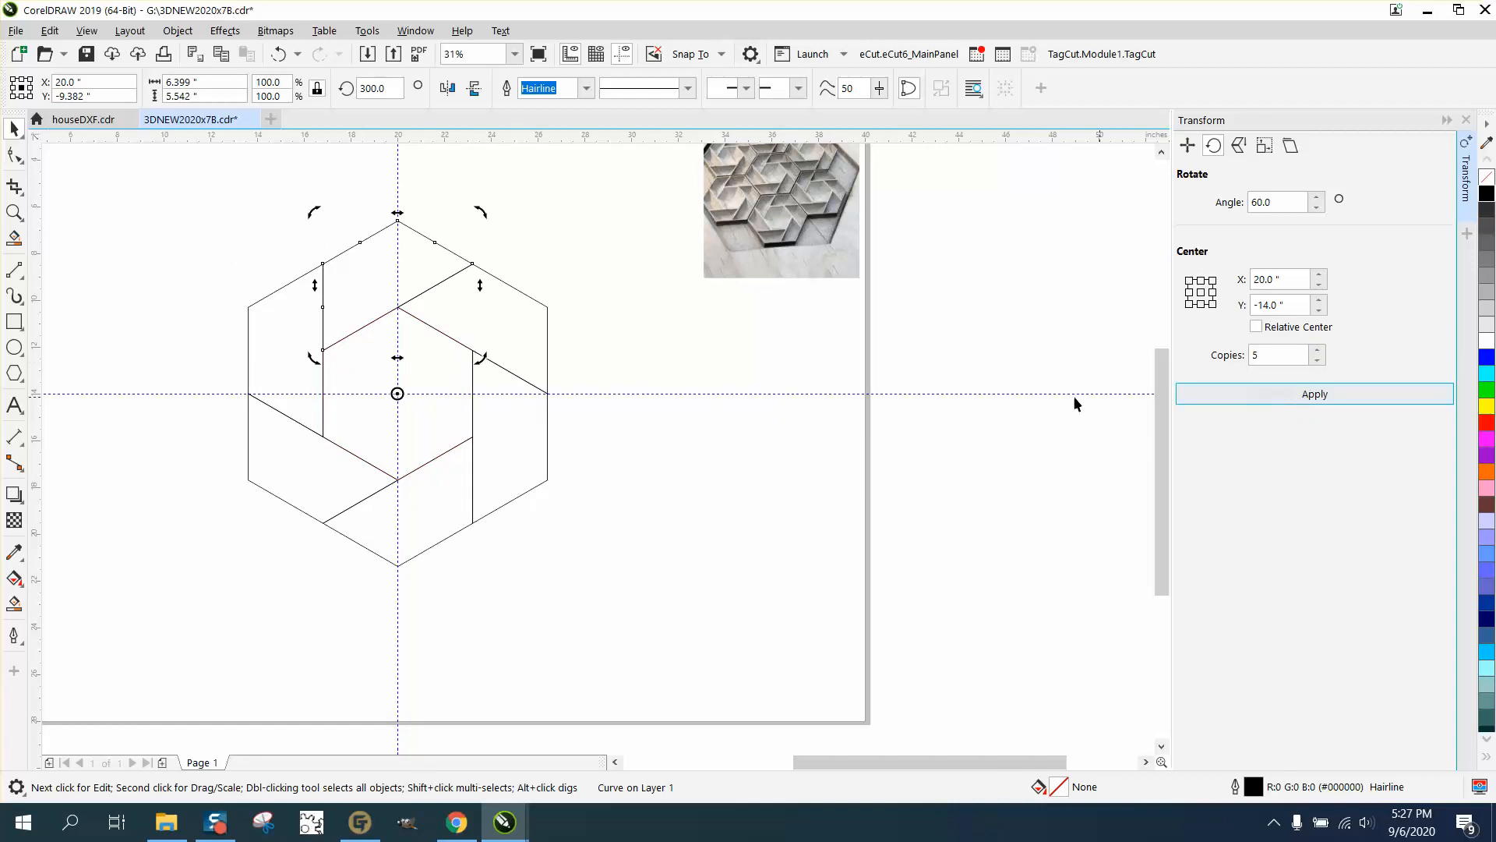
click(668, 352)
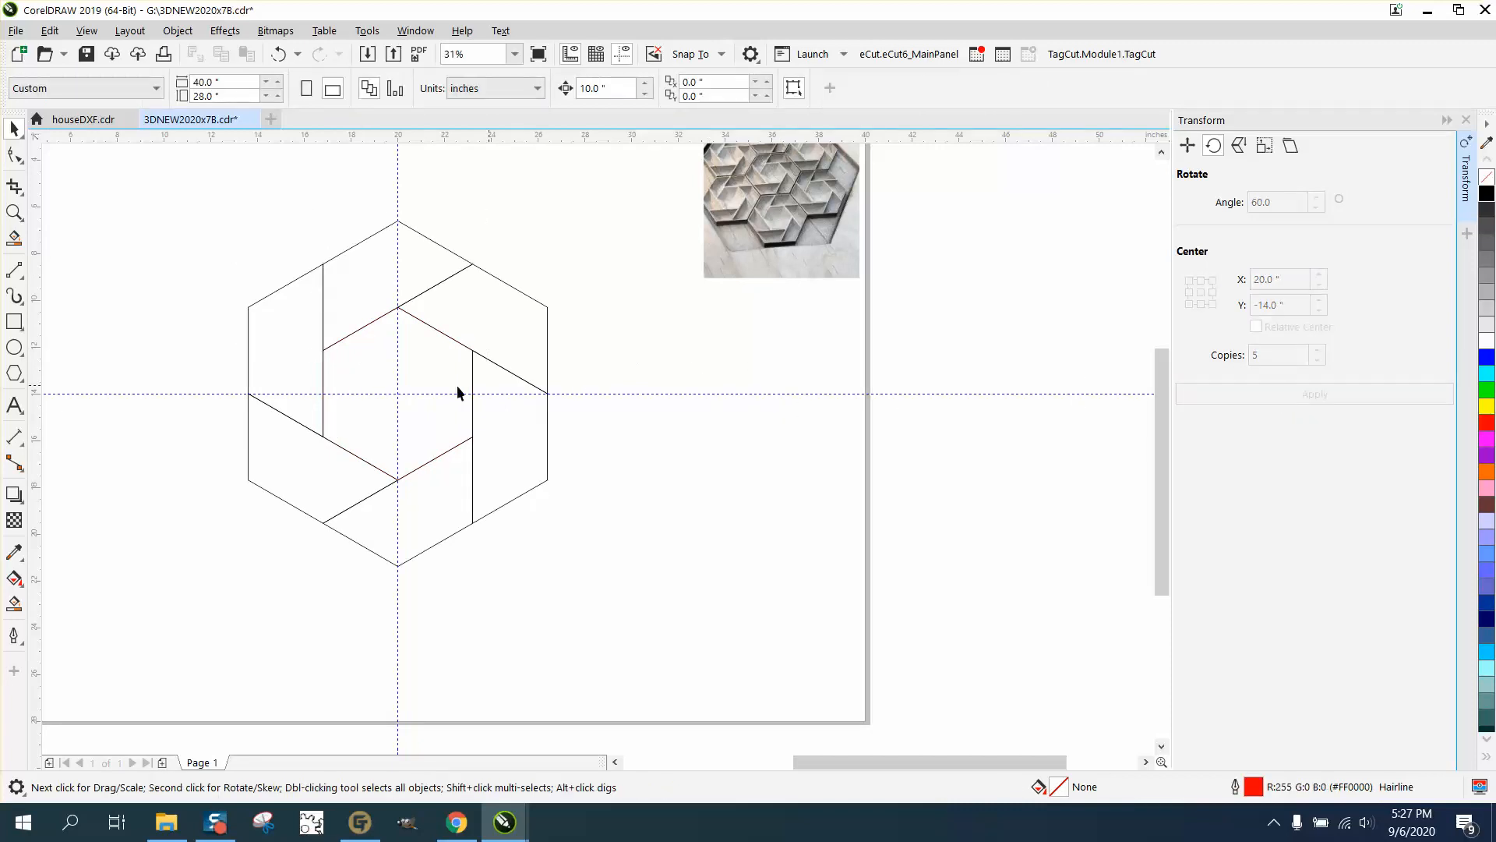
Delete the horizontal and vertical guidelines crossing at the centre of the hexagon pattern
click(414, 394)
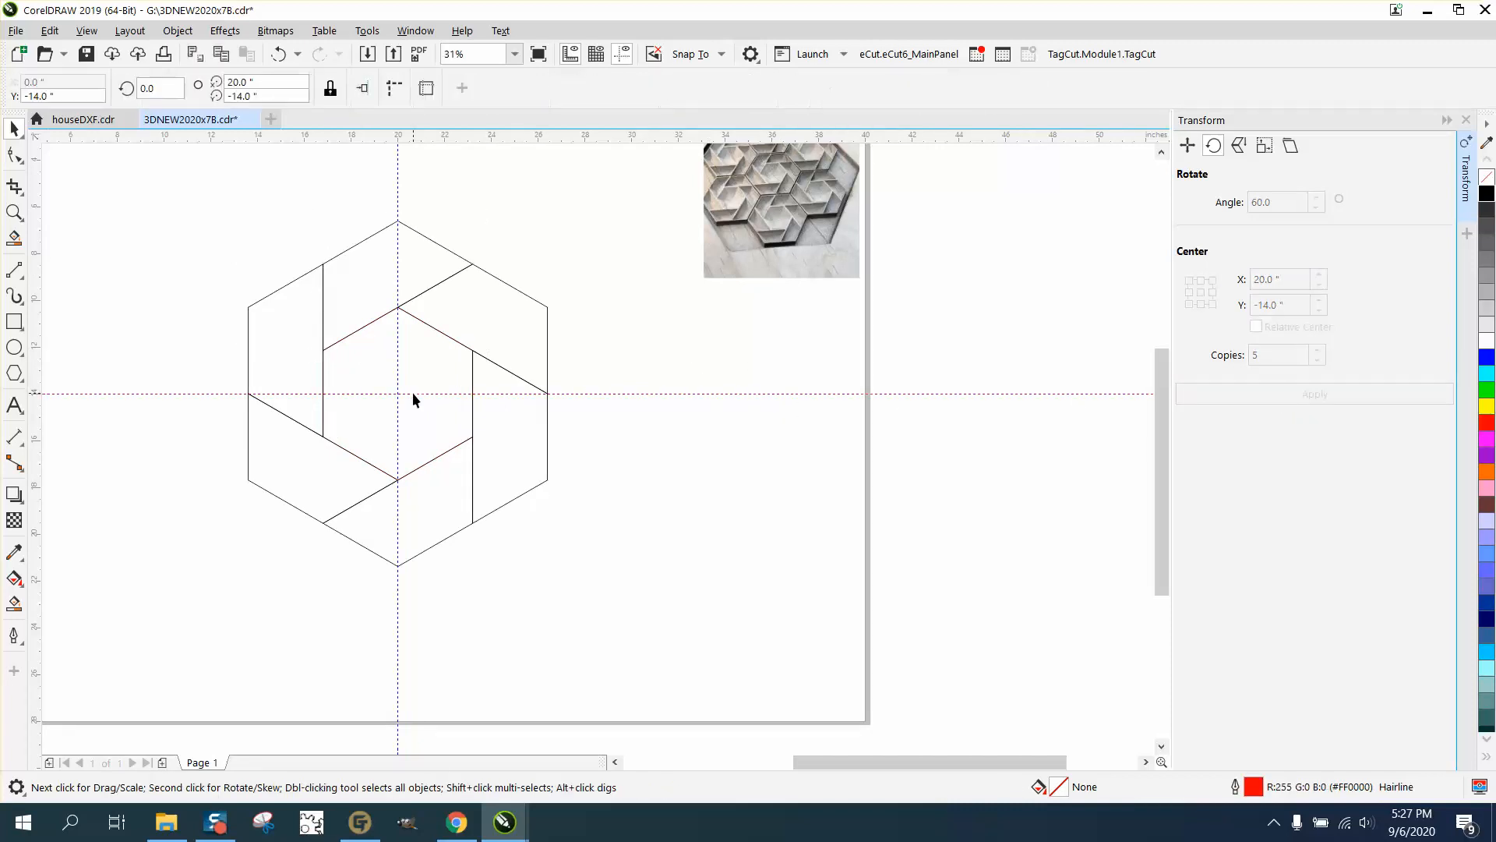
key(Delete)
click(397, 387)
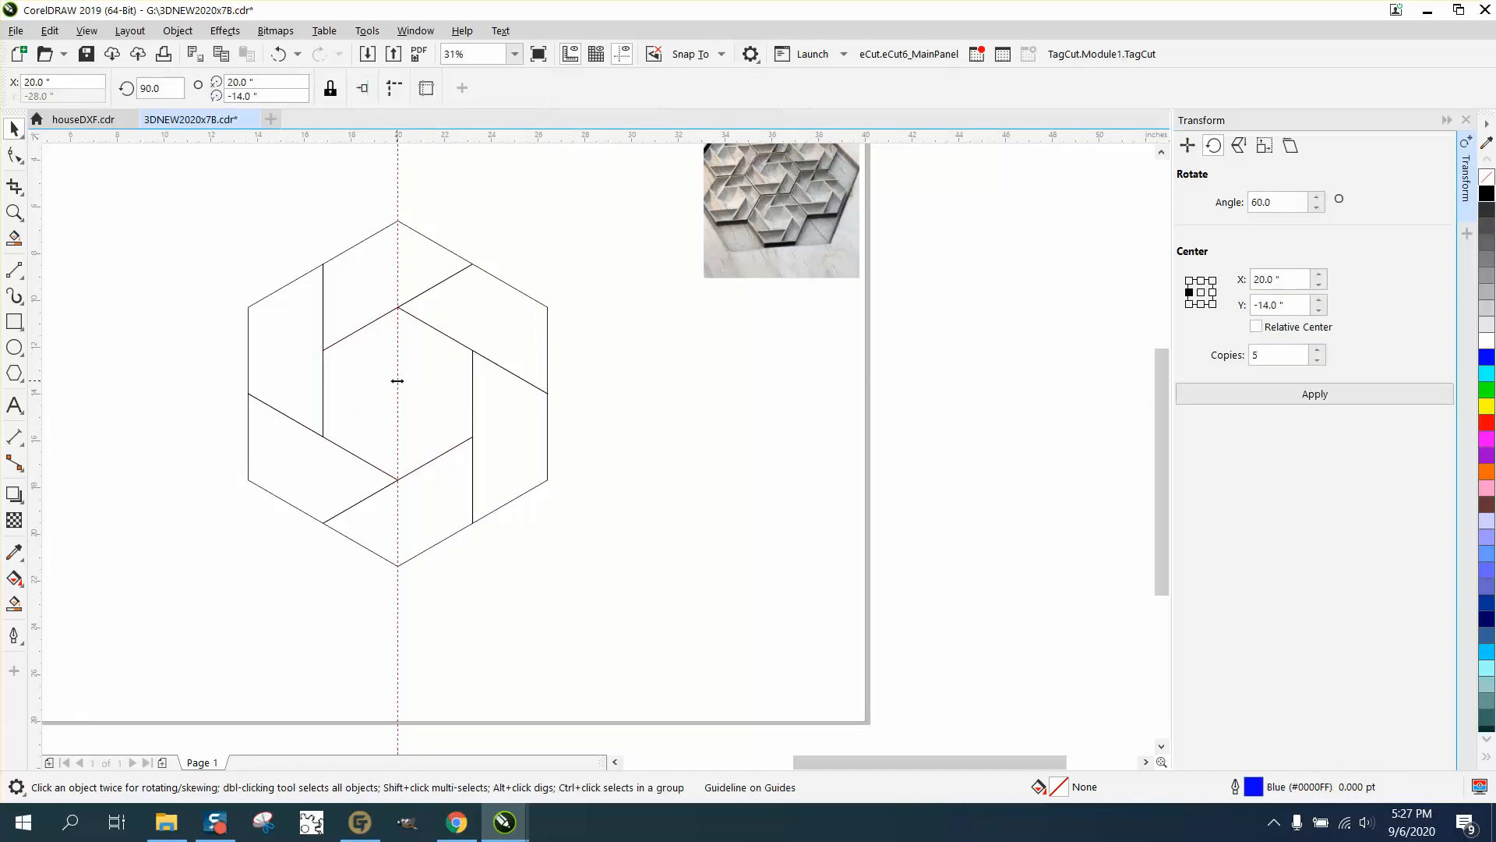
key(Delete)
Create the central hexagon with Smart Fill, place its centre at X 40 inches, and give it no fill and a light grey (#E6E6E6) outline
click(14, 604)
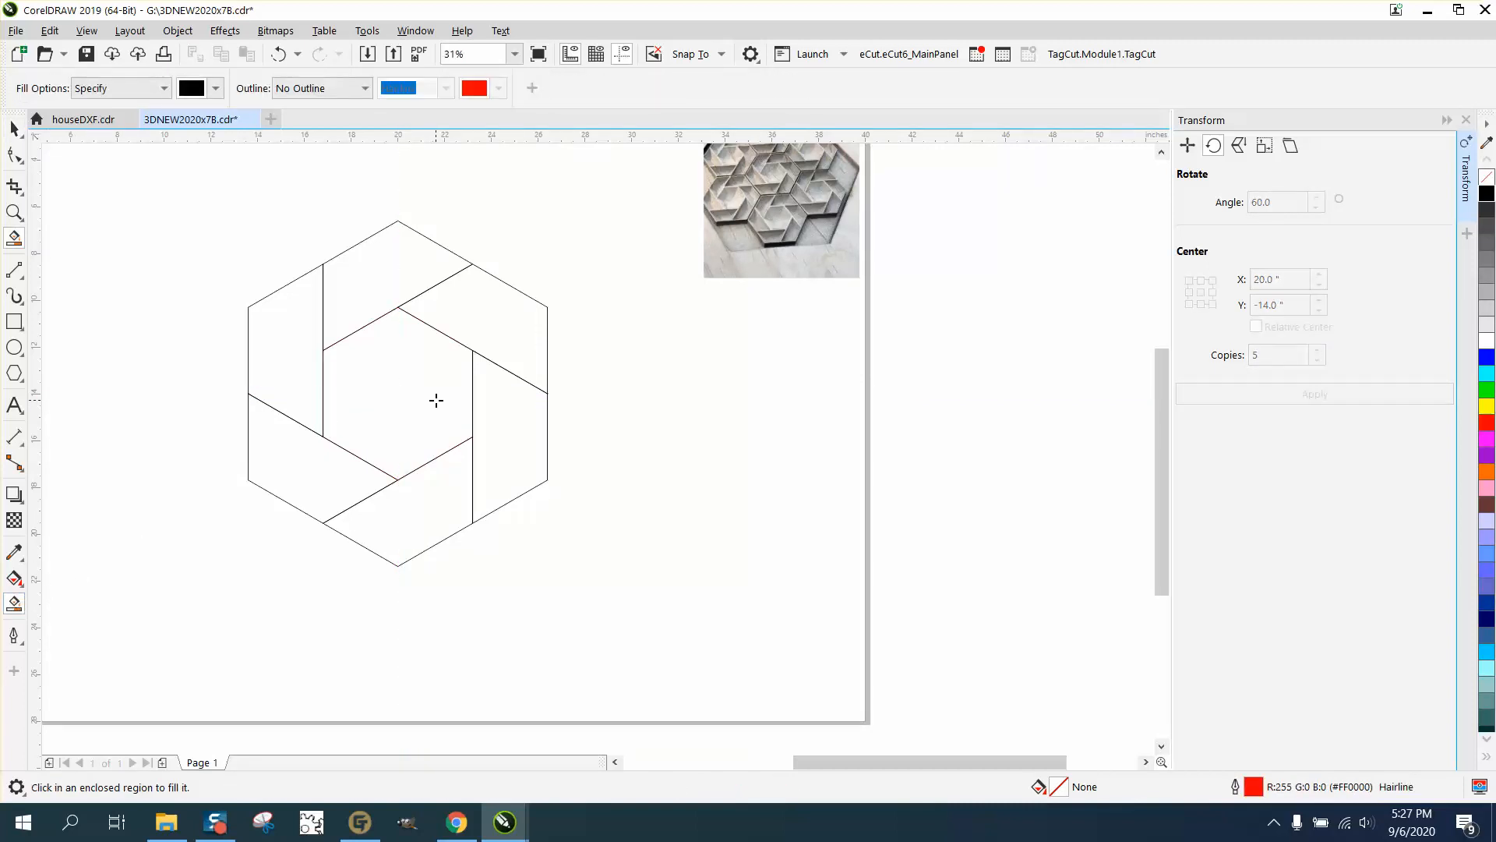
click(434, 399)
key(Right)
key(Right)
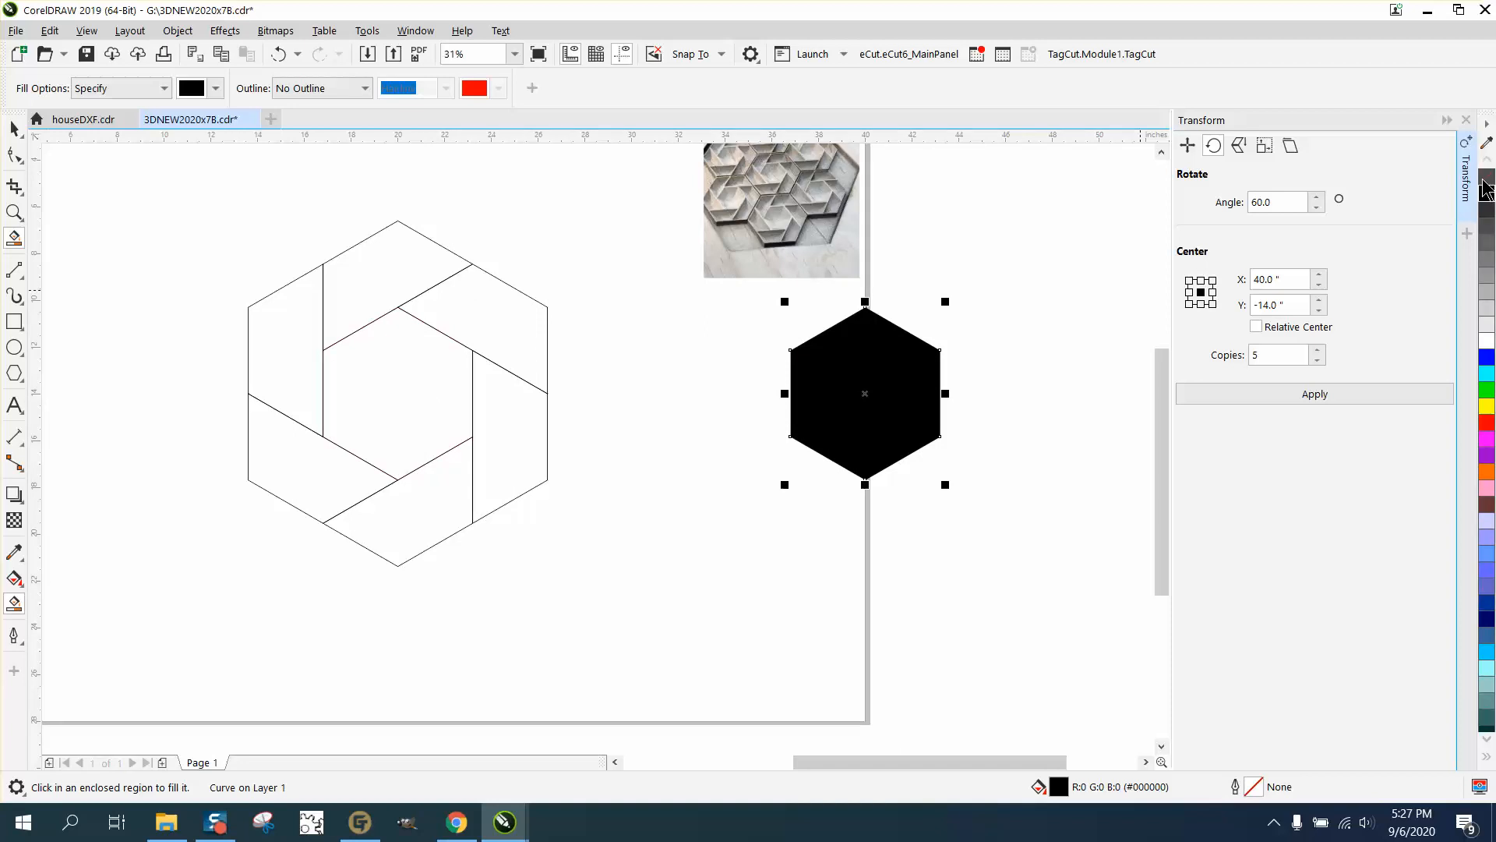
click(1487, 177)
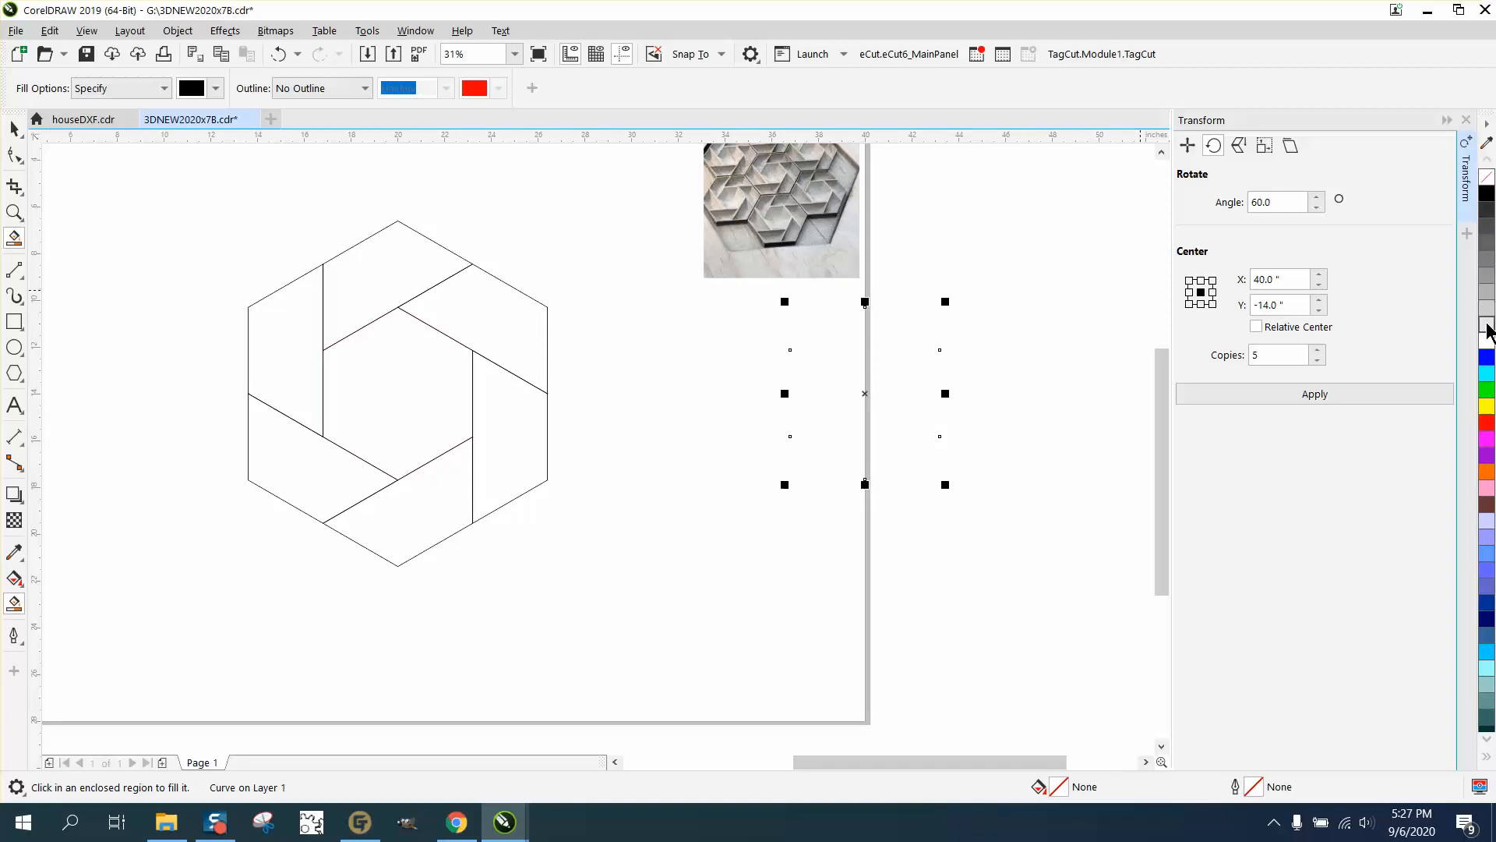
right_click(1488, 329)
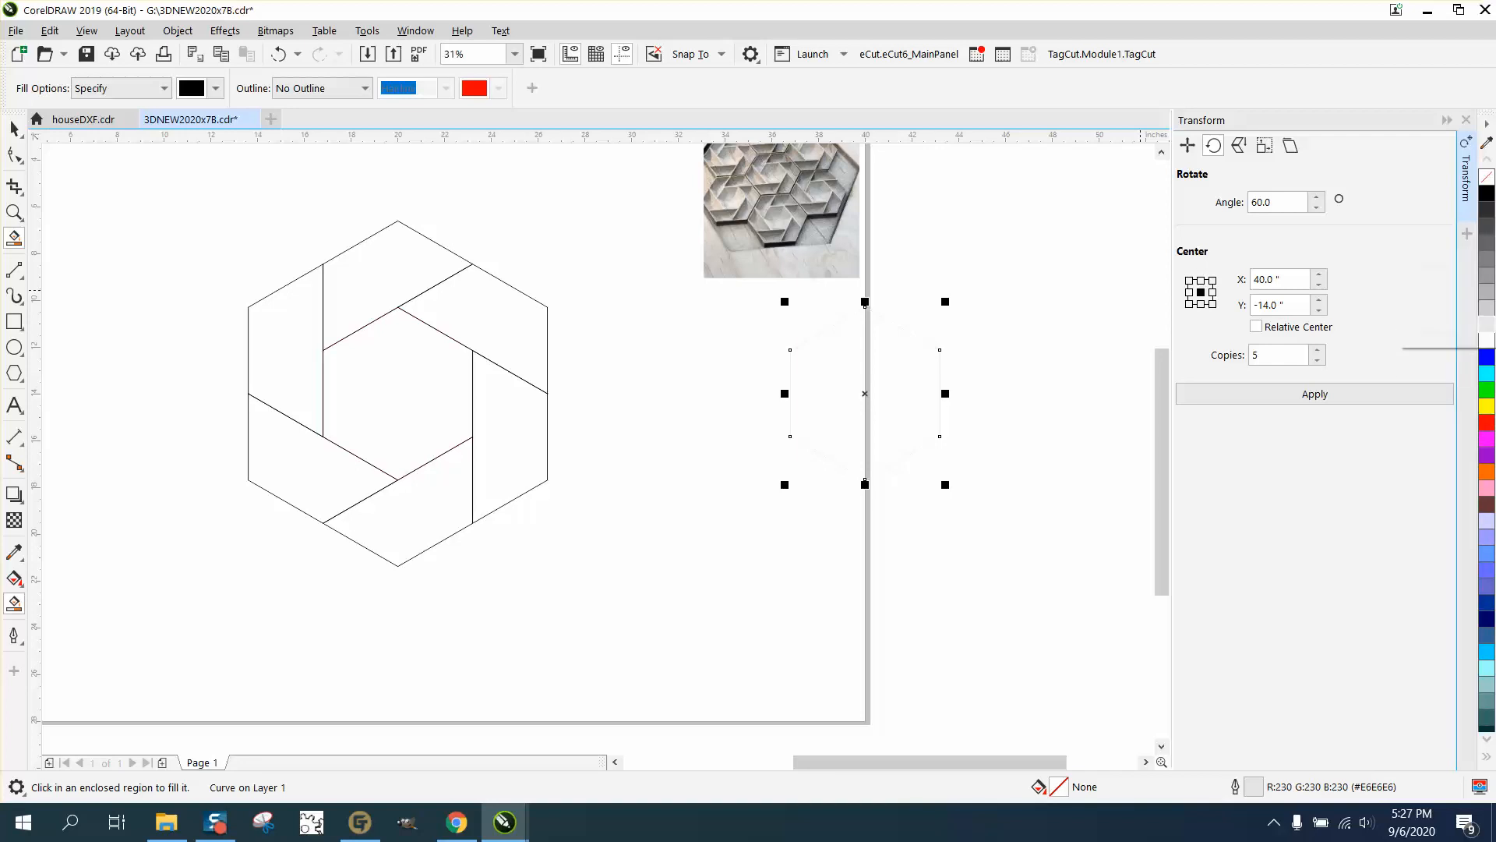
Apply a contour to the centre of the separated hexagon with a 0.001-inch offset
click(1466, 120)
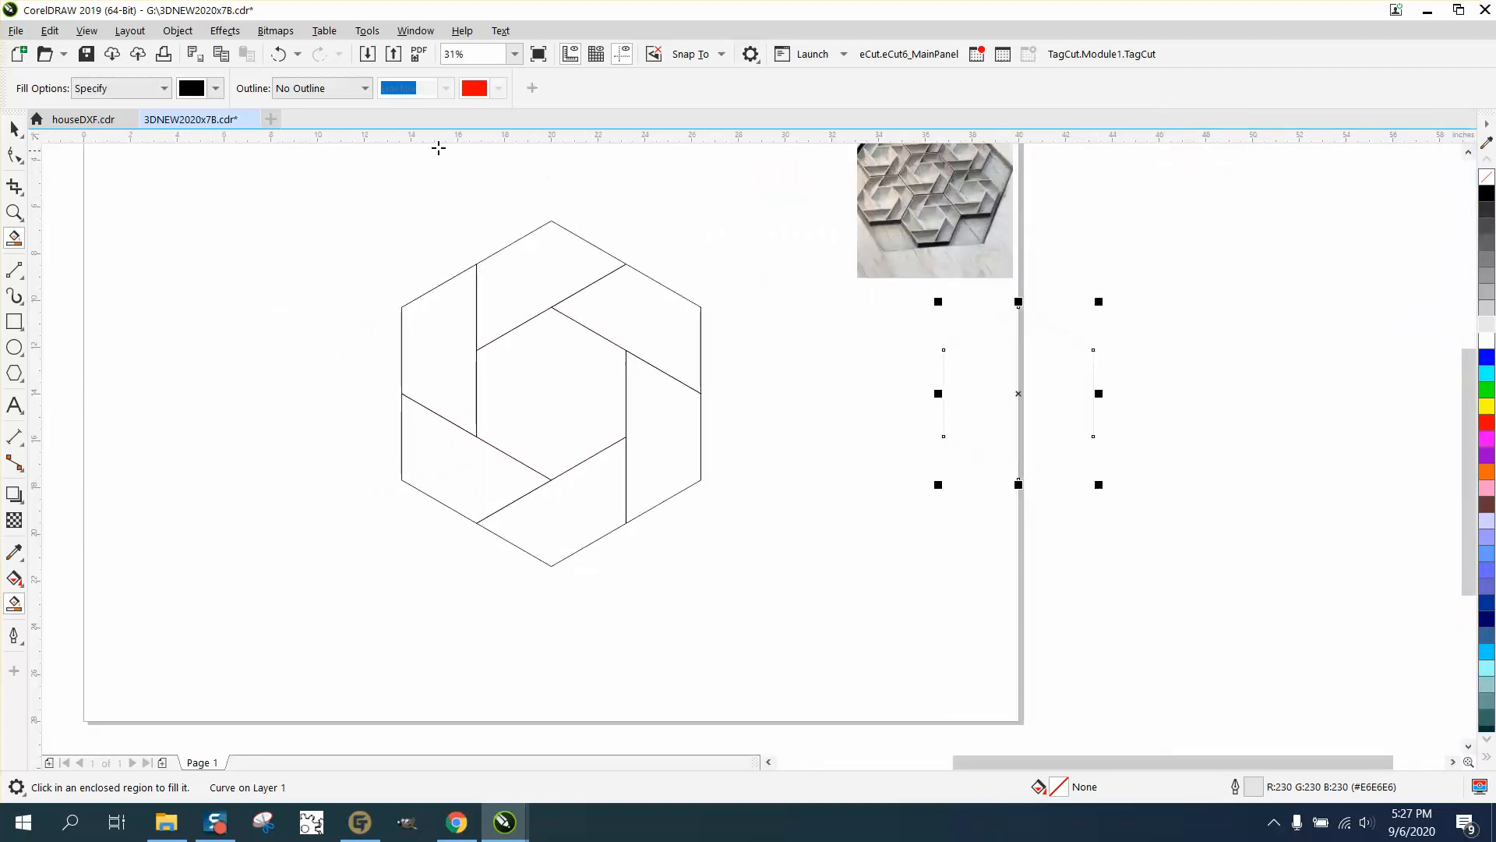
click(237, 35)
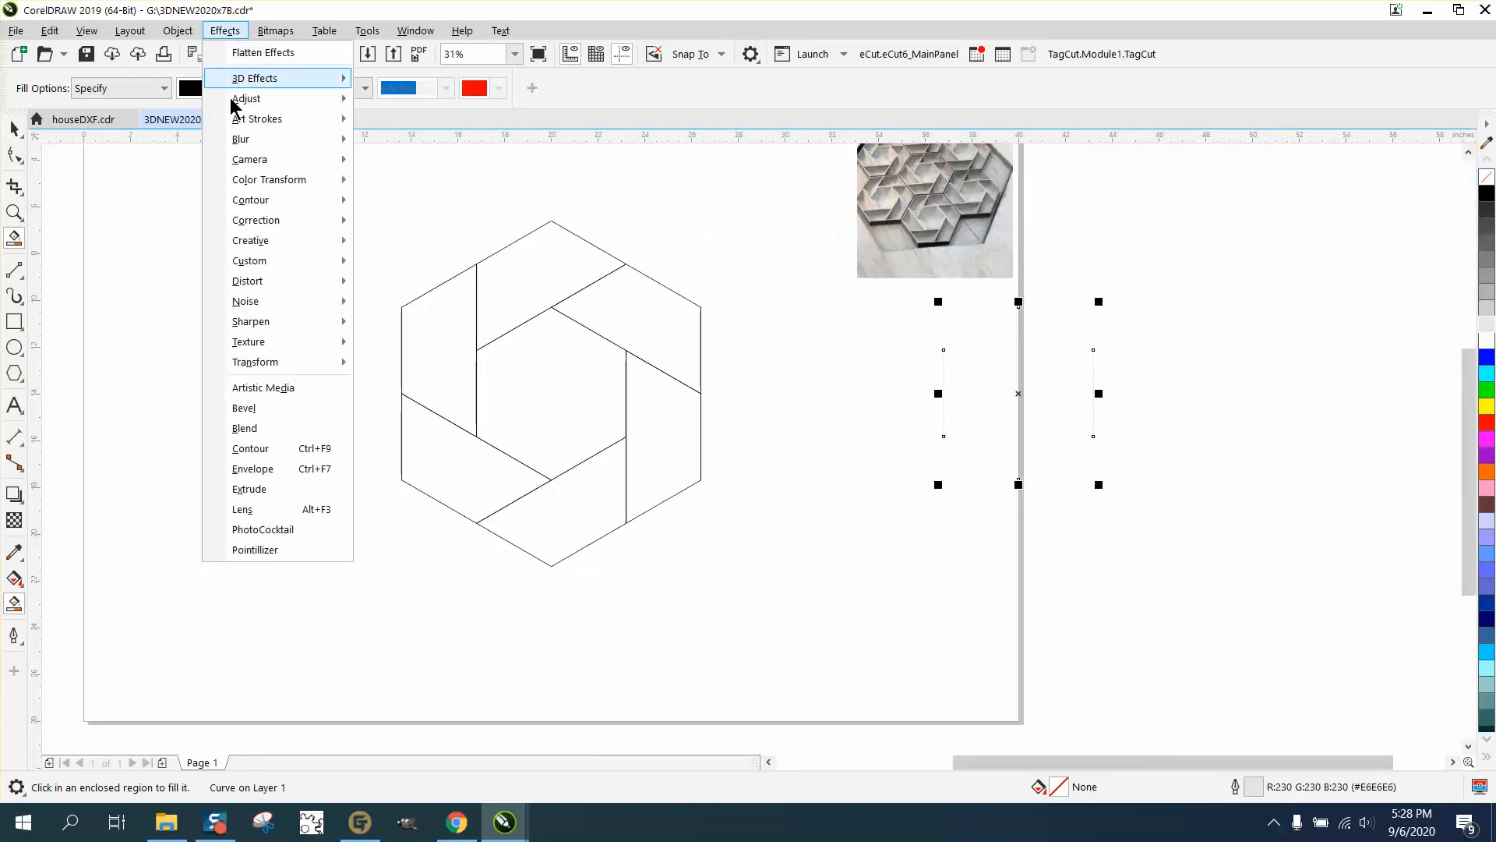
click(250, 448)
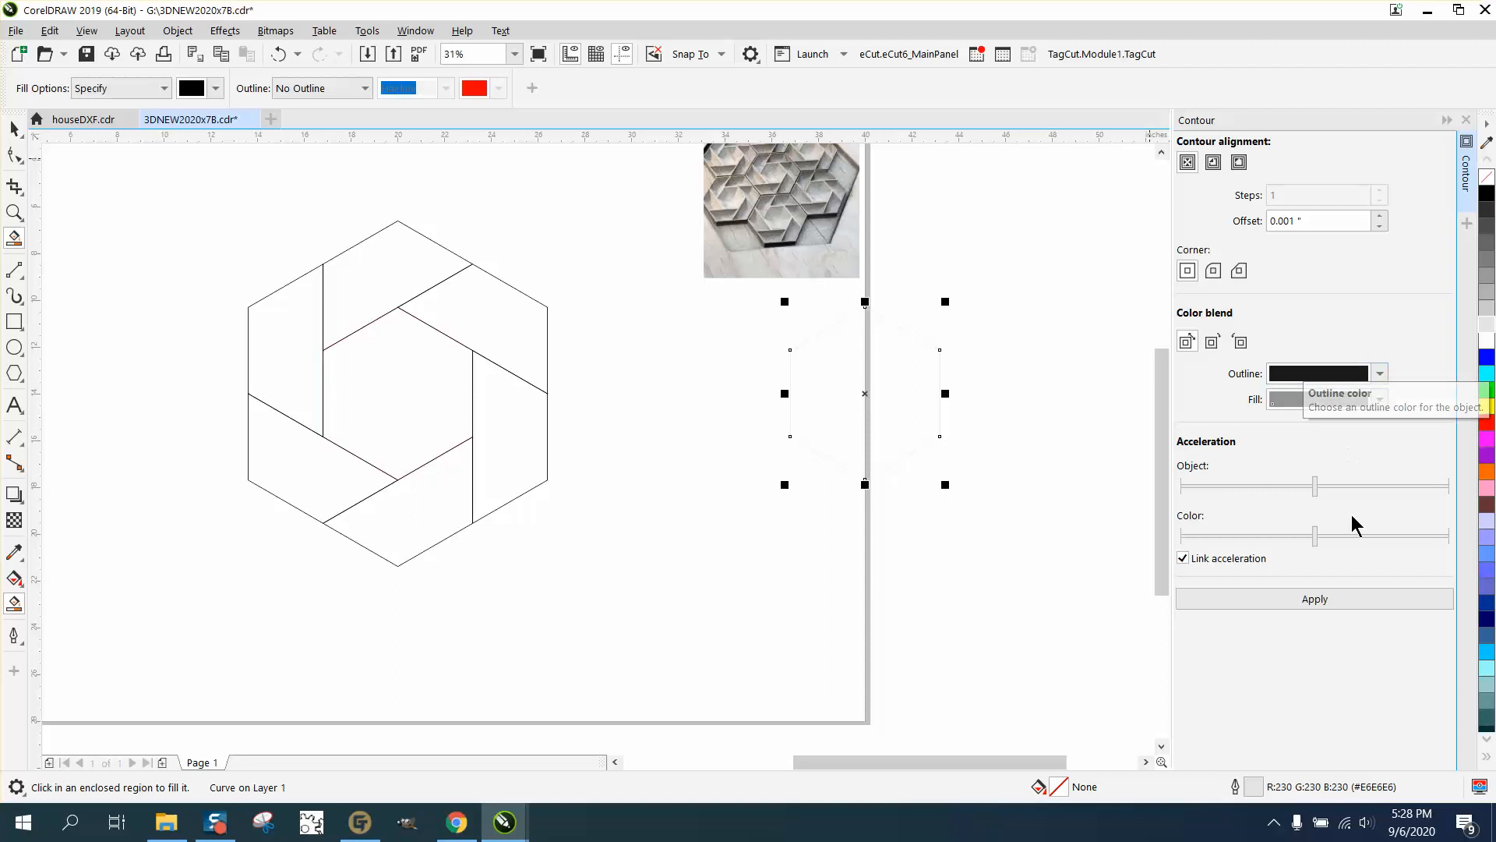
click(1316, 600)
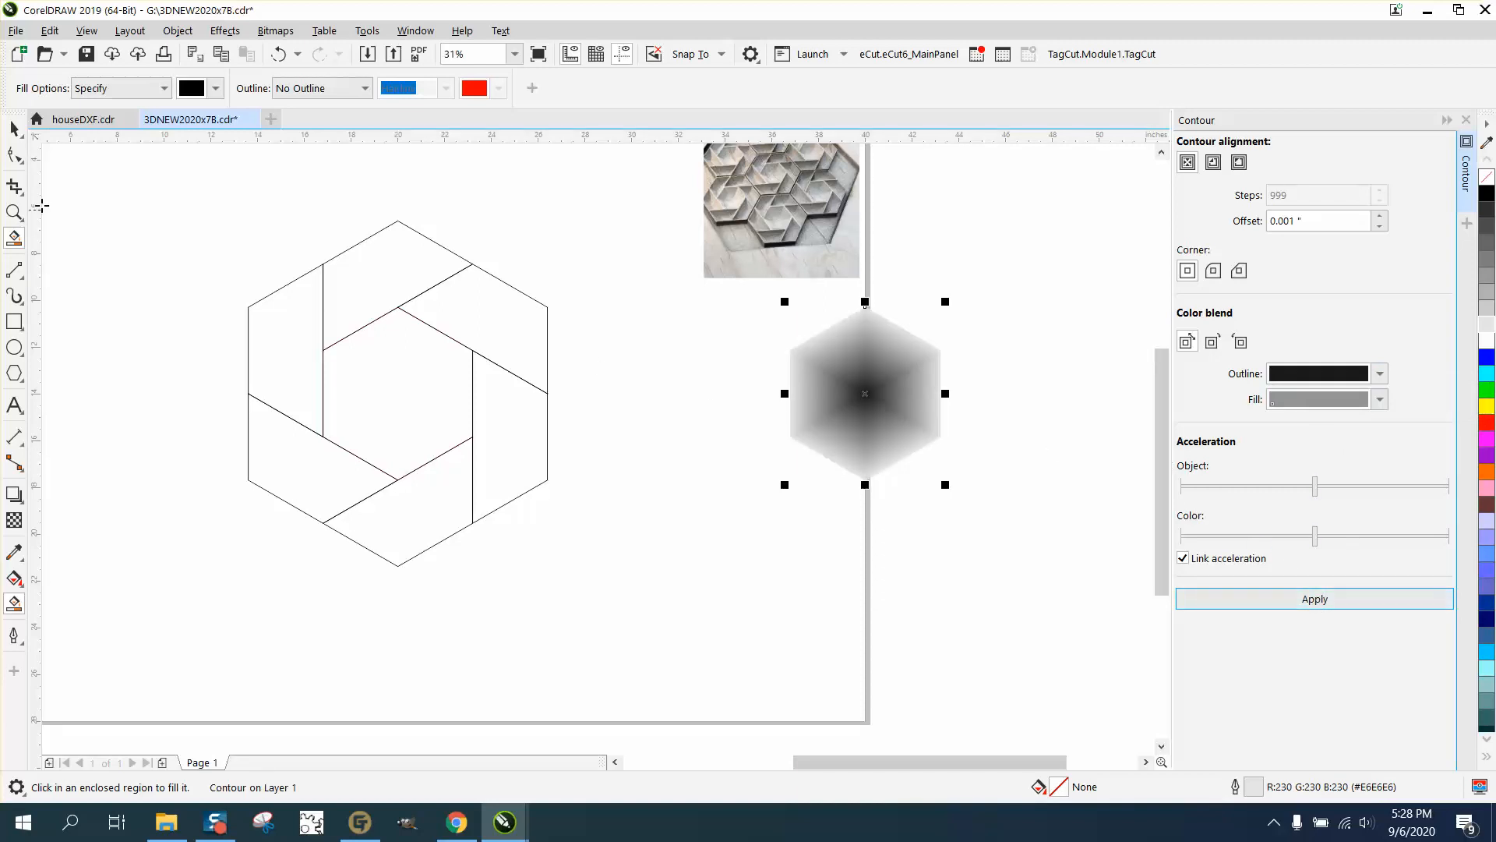
click(14, 128)
click(391, 234)
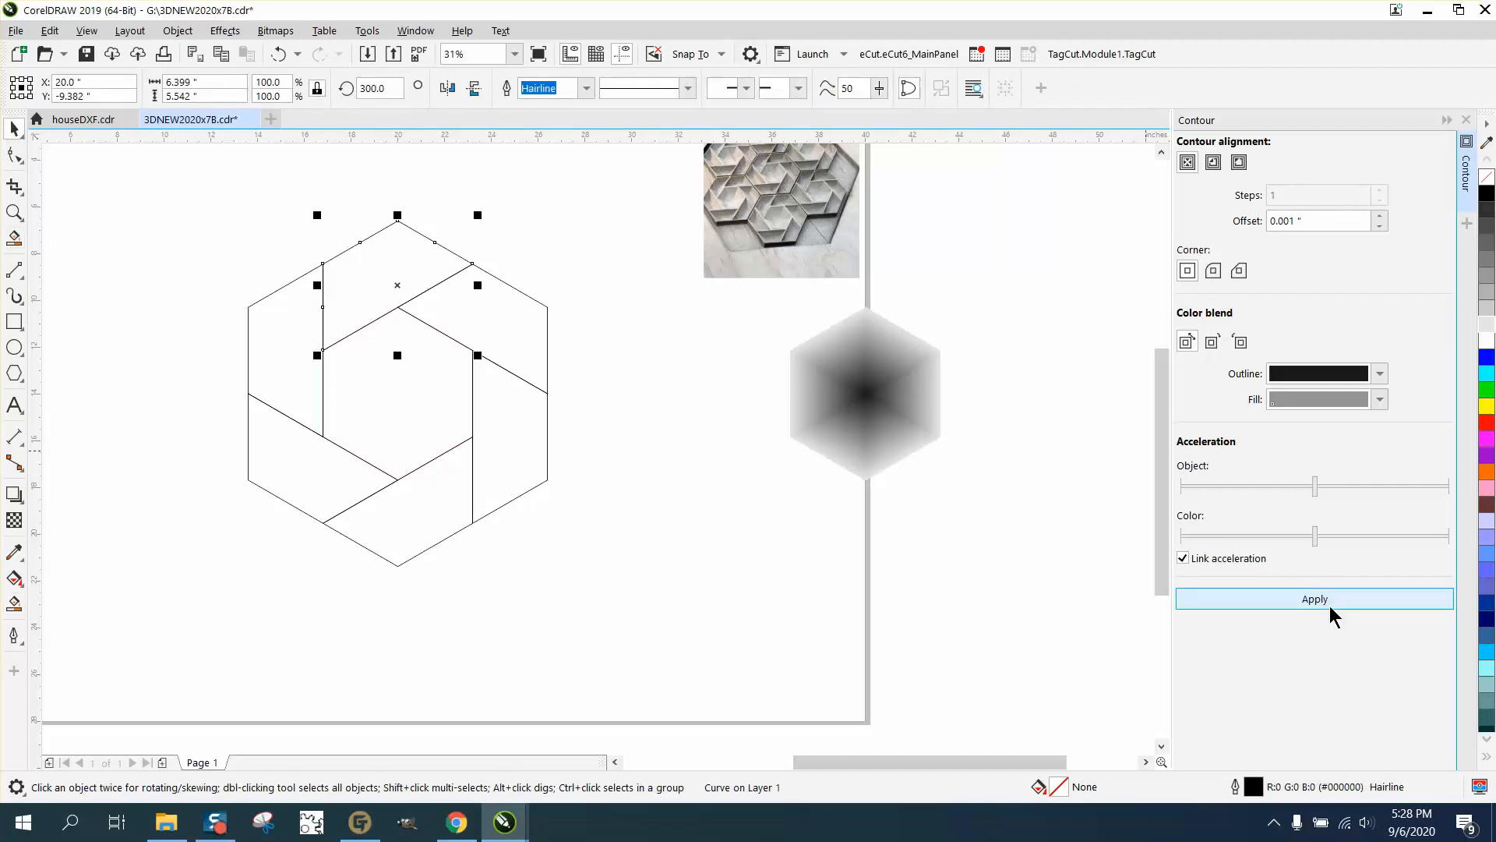
click(1236, 605)
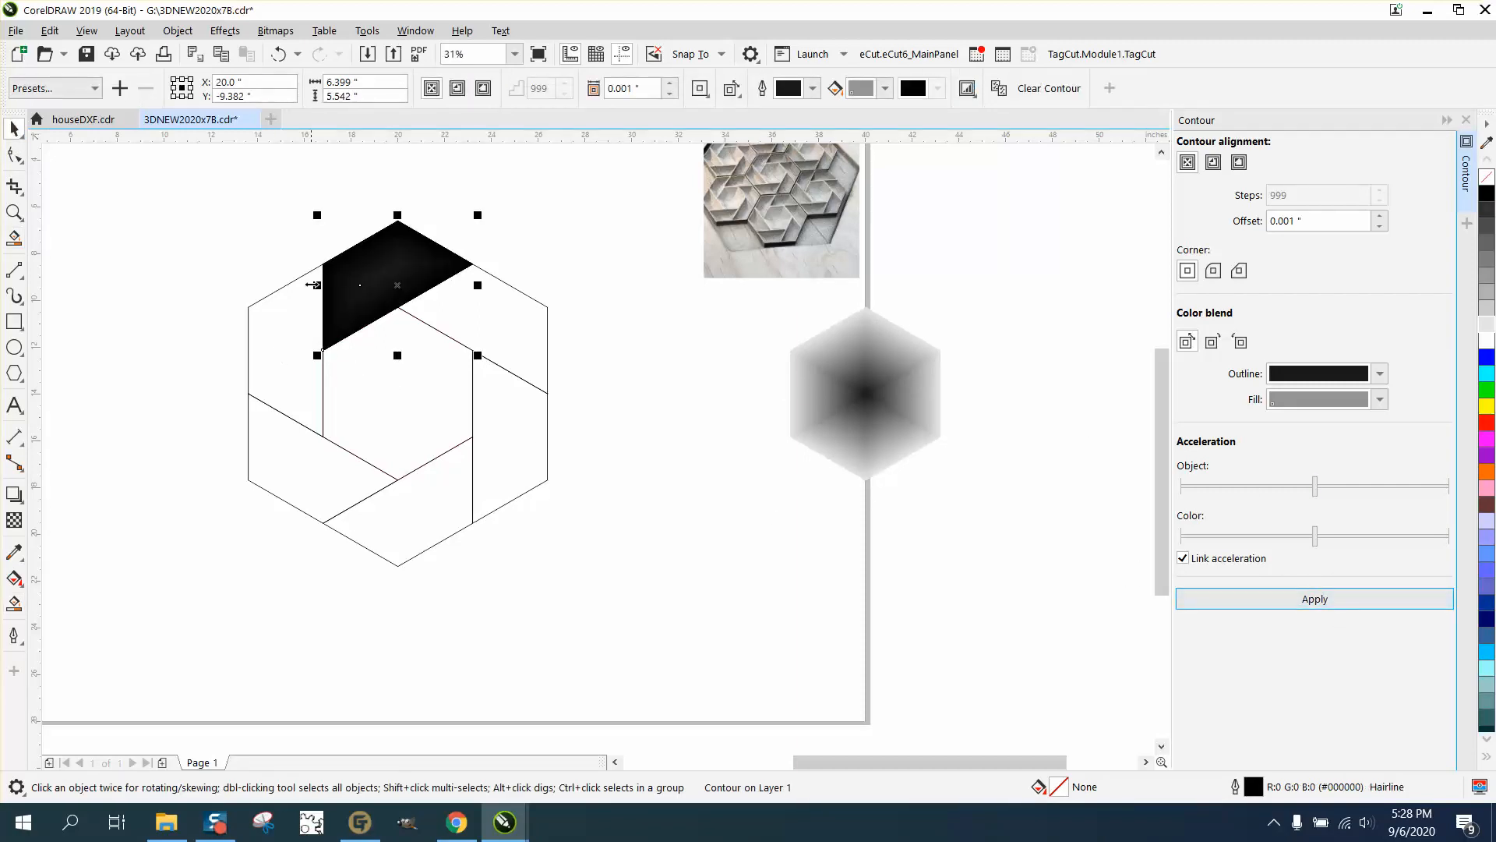
click(276, 56)
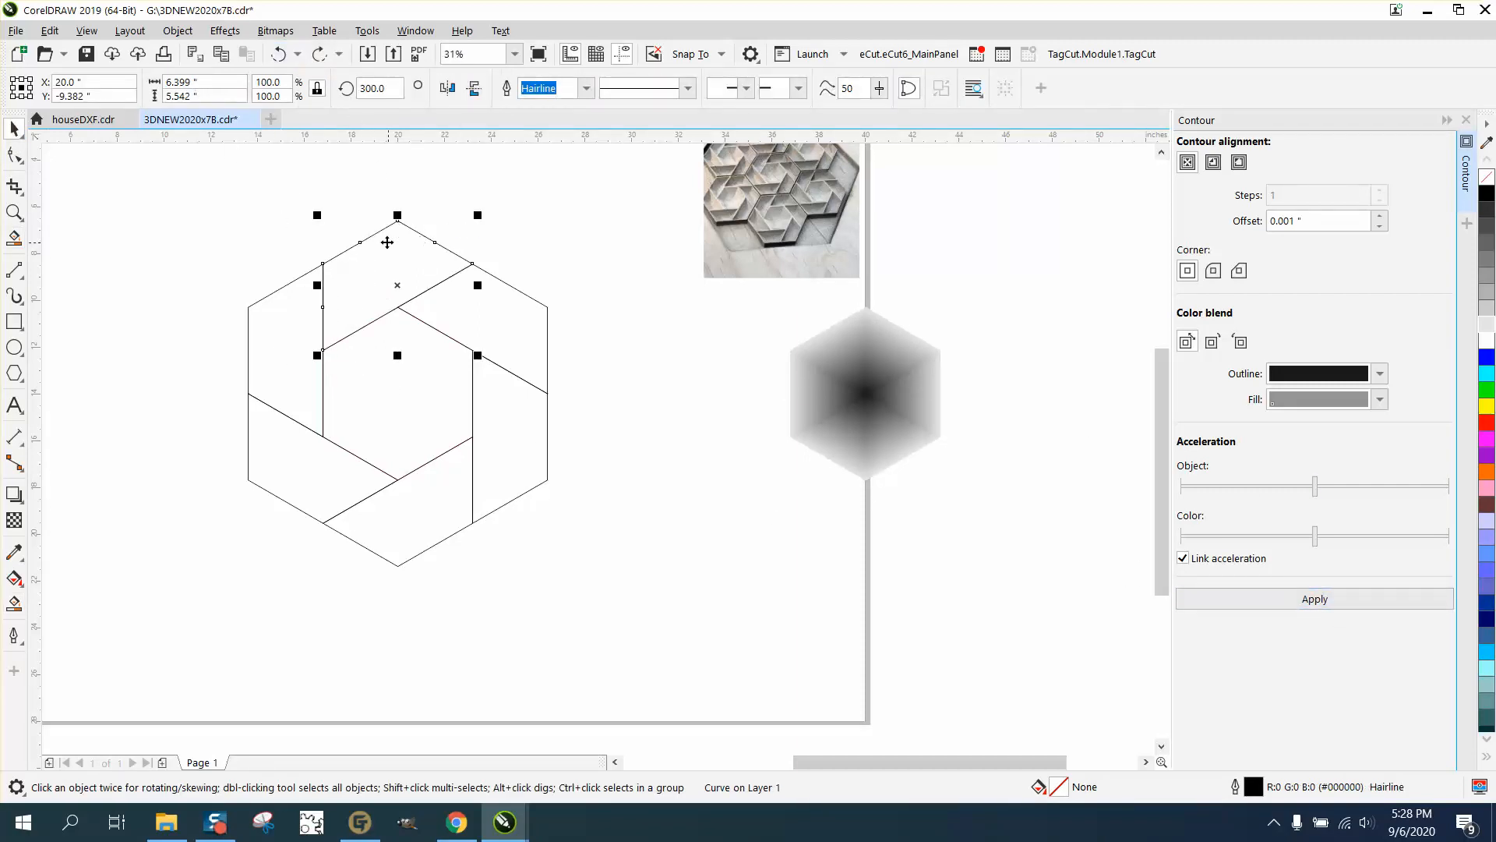
Set the outline of all shapes in the large hexagon pattern to light grey (#E6E6E6), and deselect them
drag(169, 167, 607, 602)
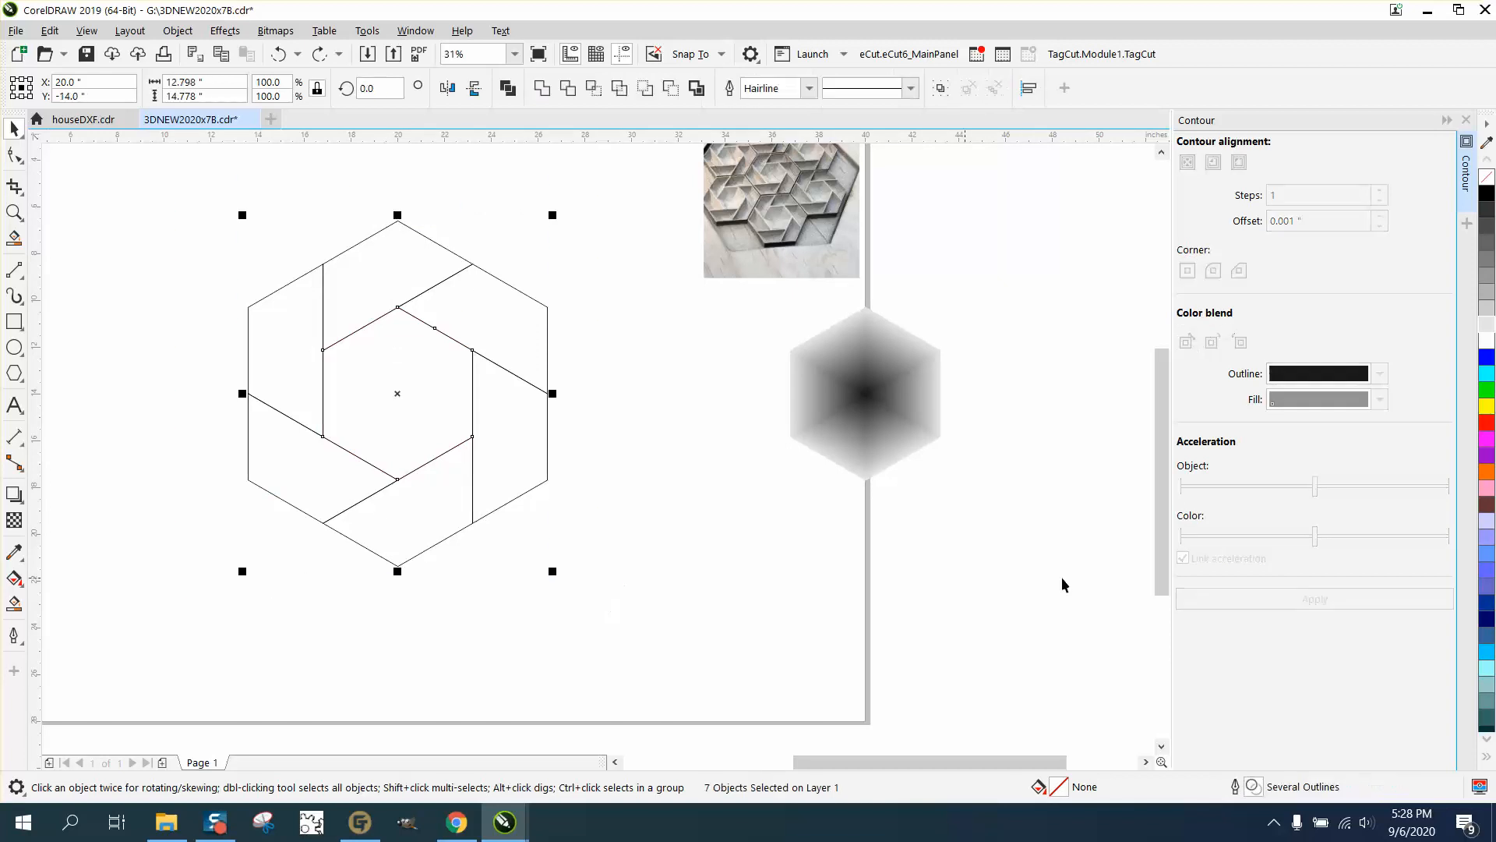
right_click(1486, 324)
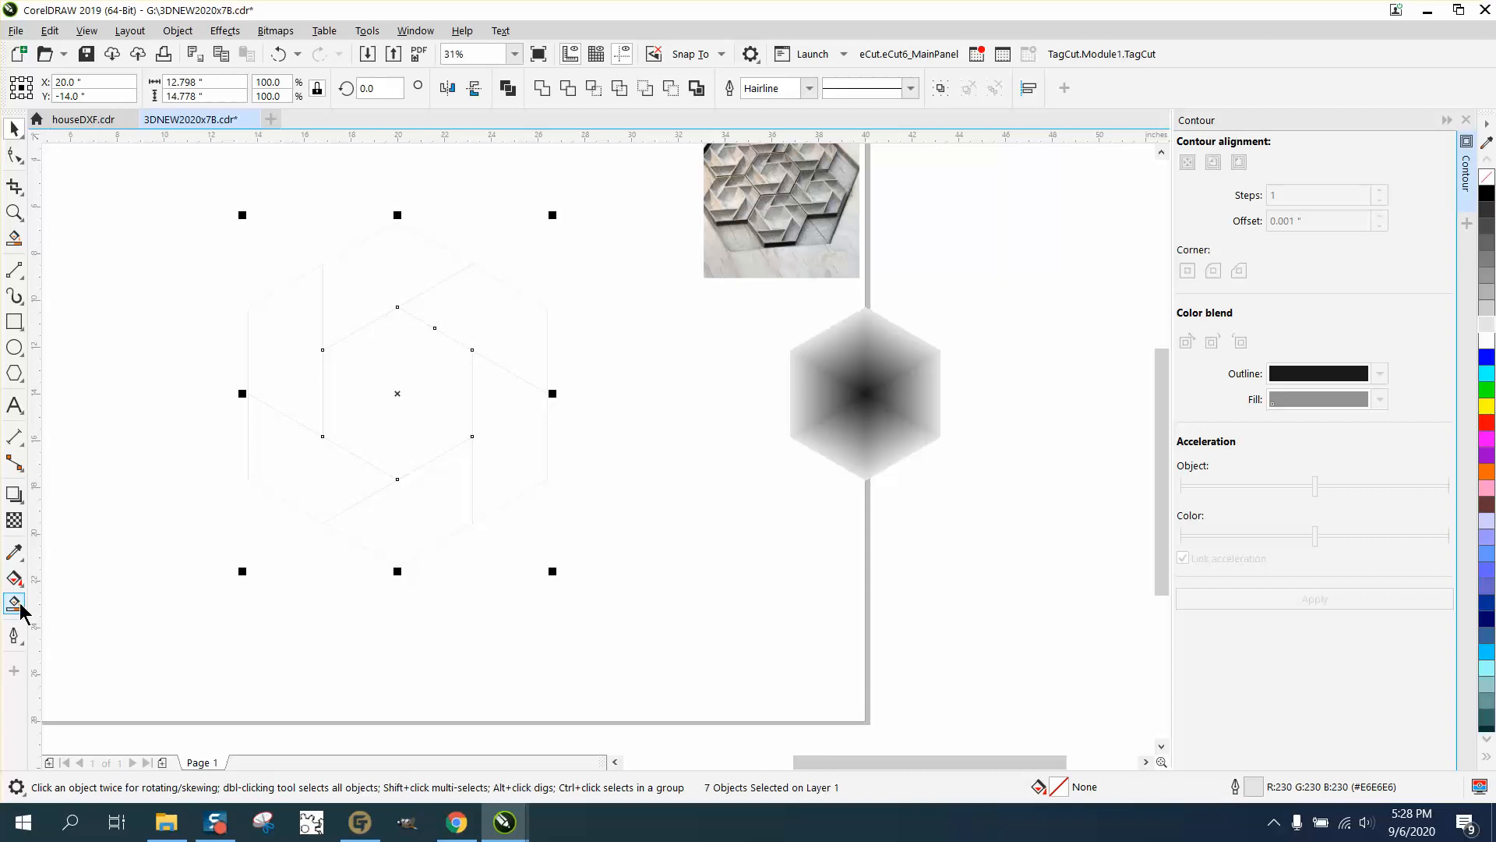
click(15, 604)
click(16, 129)
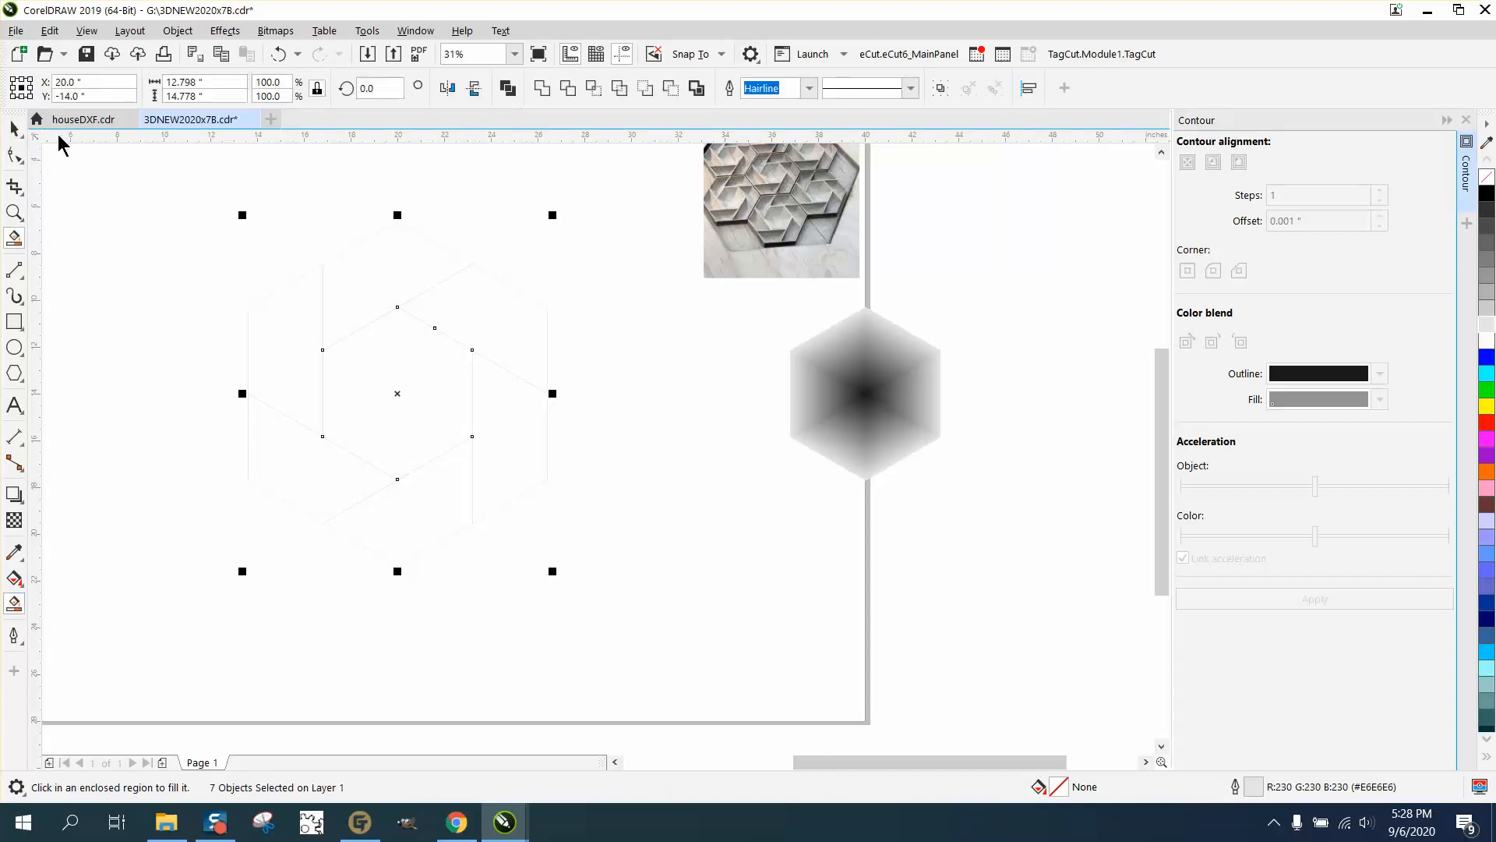
click(515, 205)
Apply the 0.001-inch contour to the centre of each of the six half-hexagons, one at a time
click(423, 250)
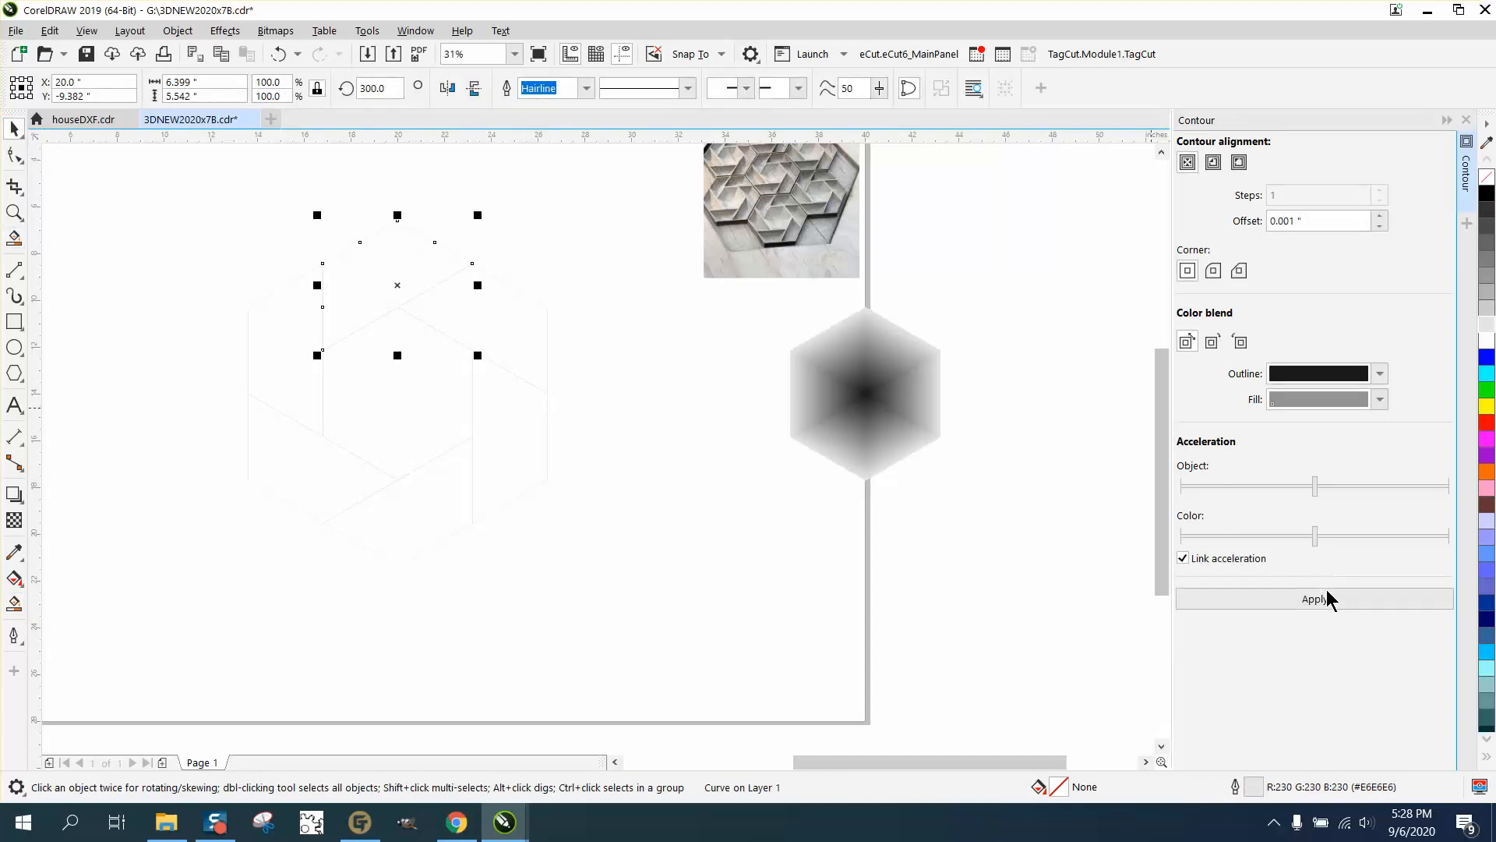
click(1327, 598)
click(287, 335)
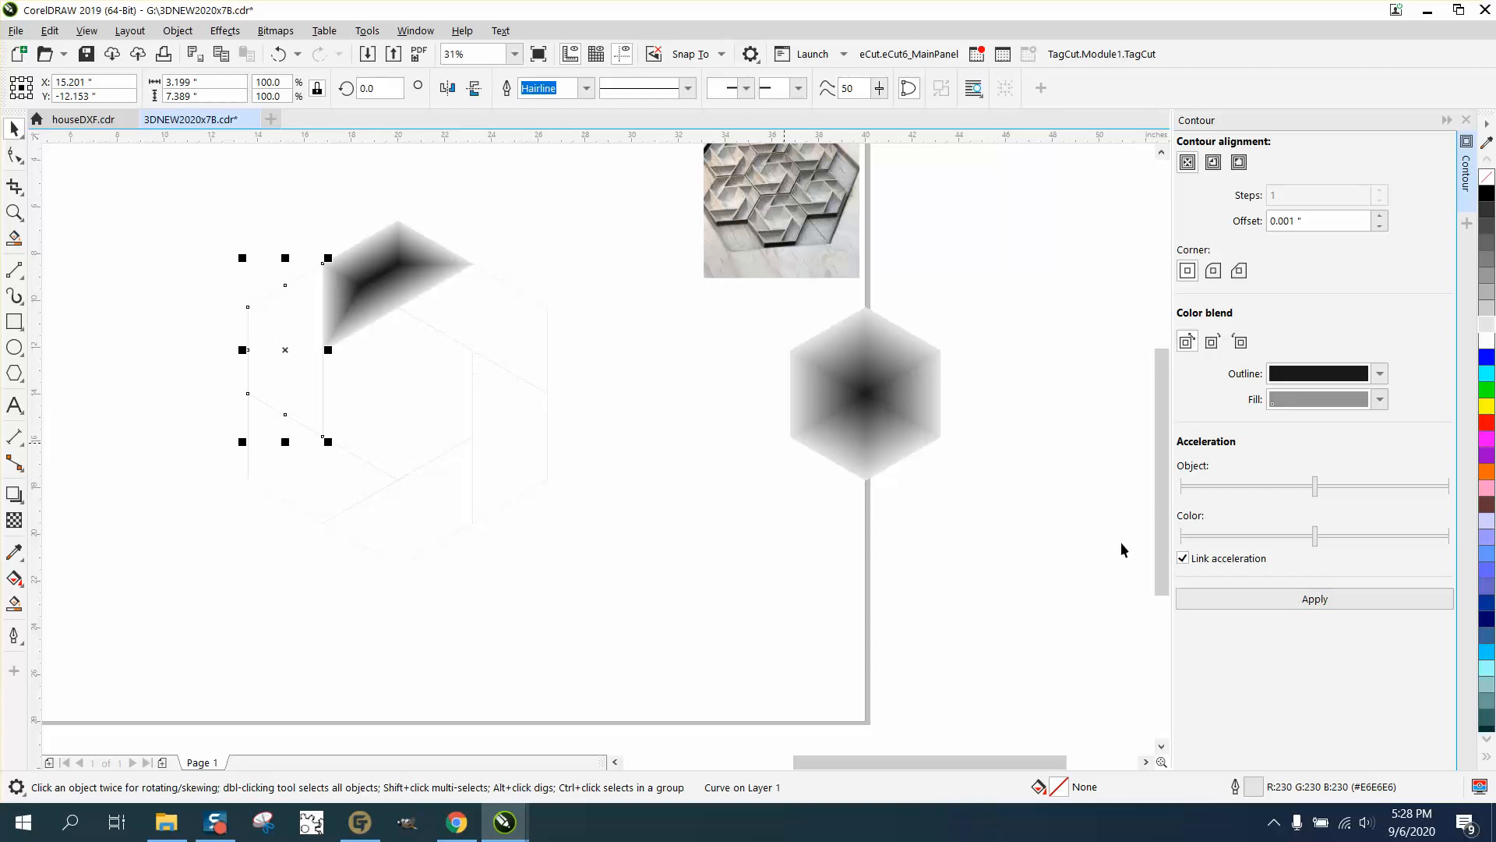
click(1326, 605)
click(335, 472)
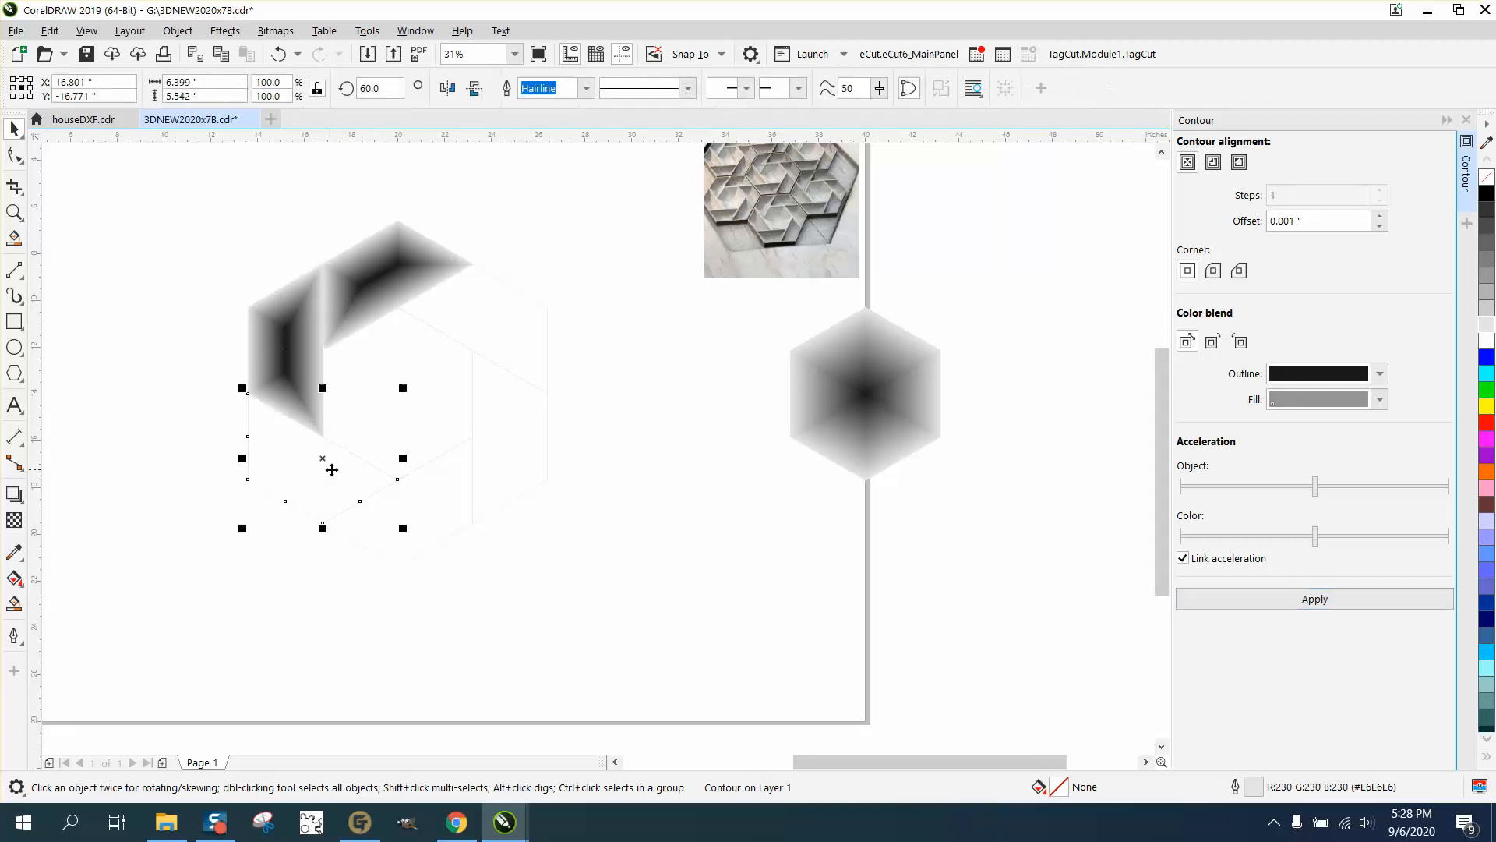
click(1310, 601)
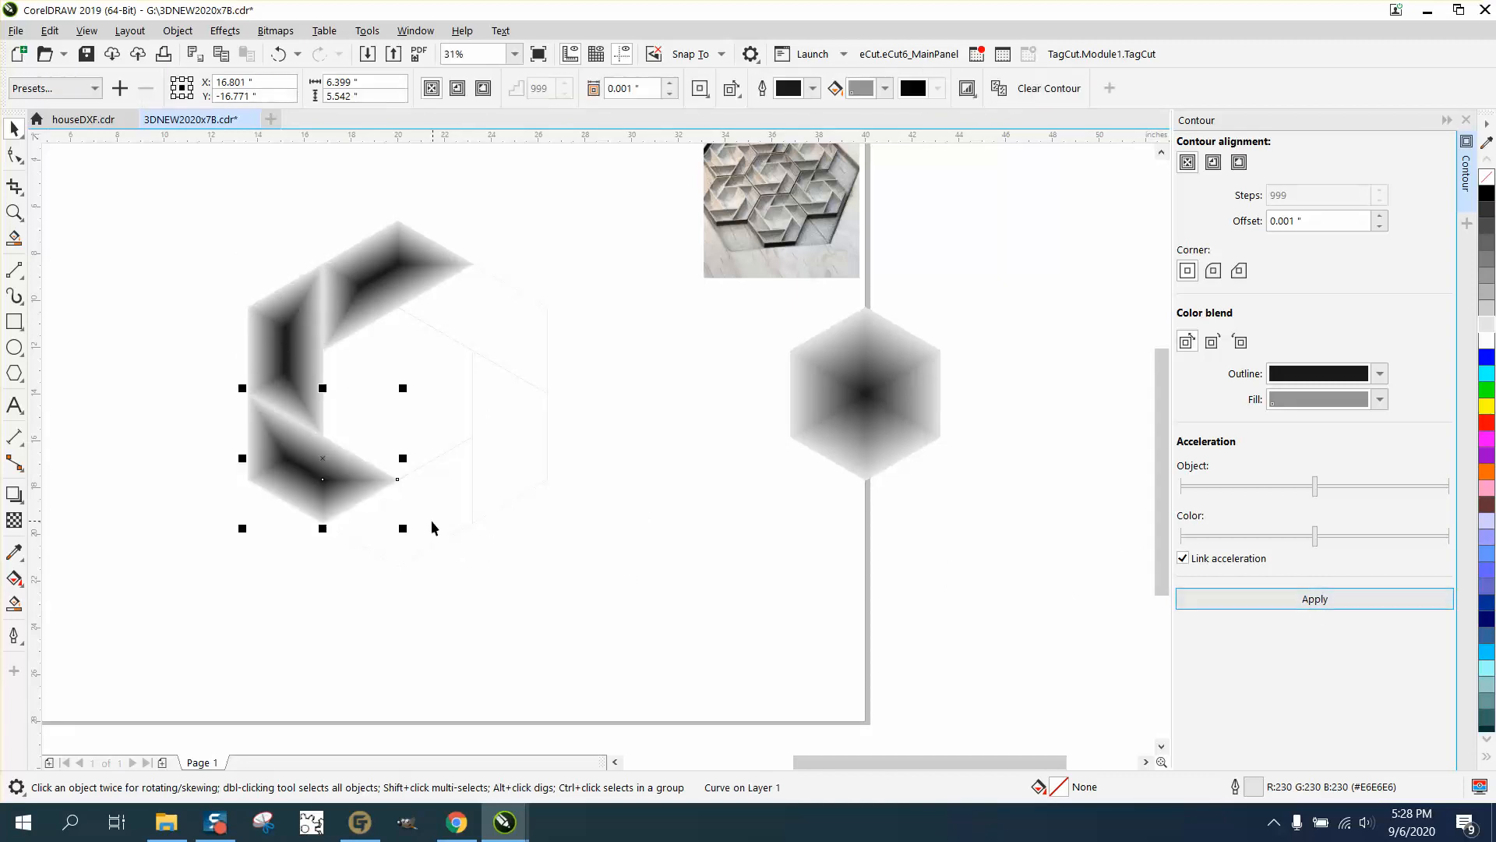
click(473, 524)
click(1317, 599)
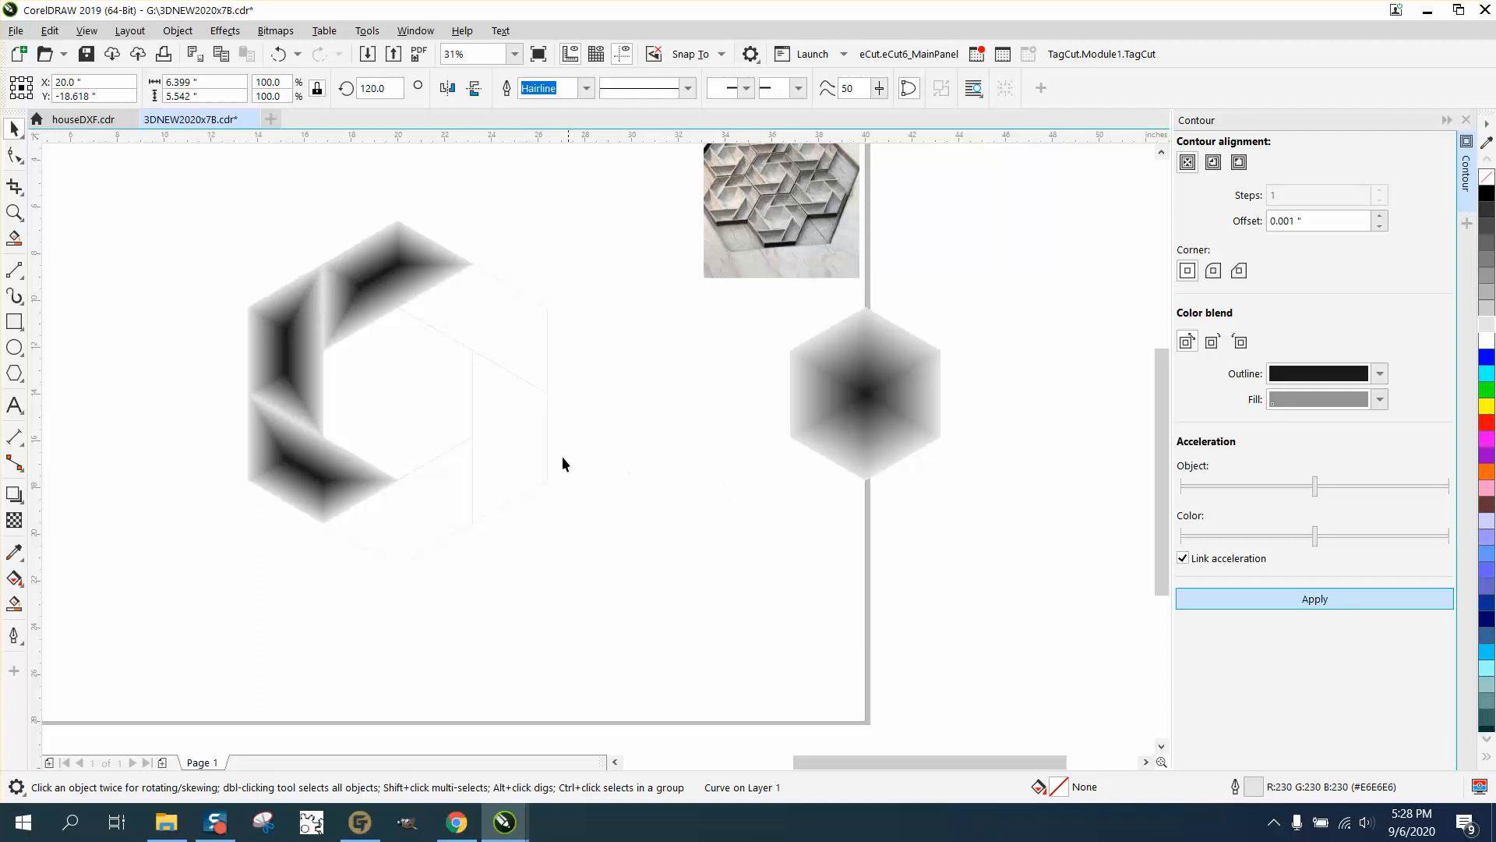
click(524, 438)
click(1316, 599)
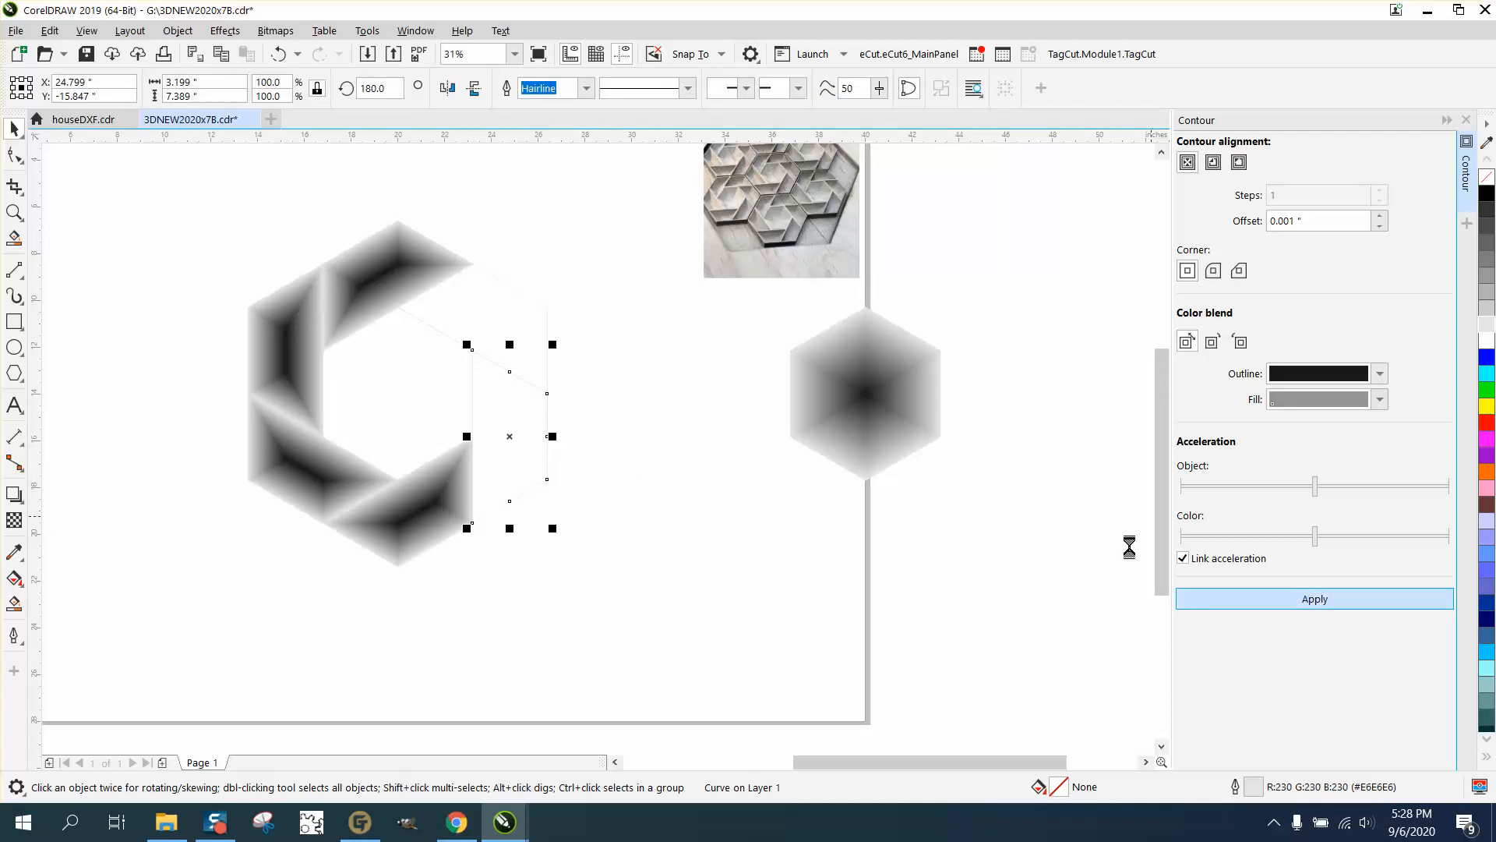
click(530, 333)
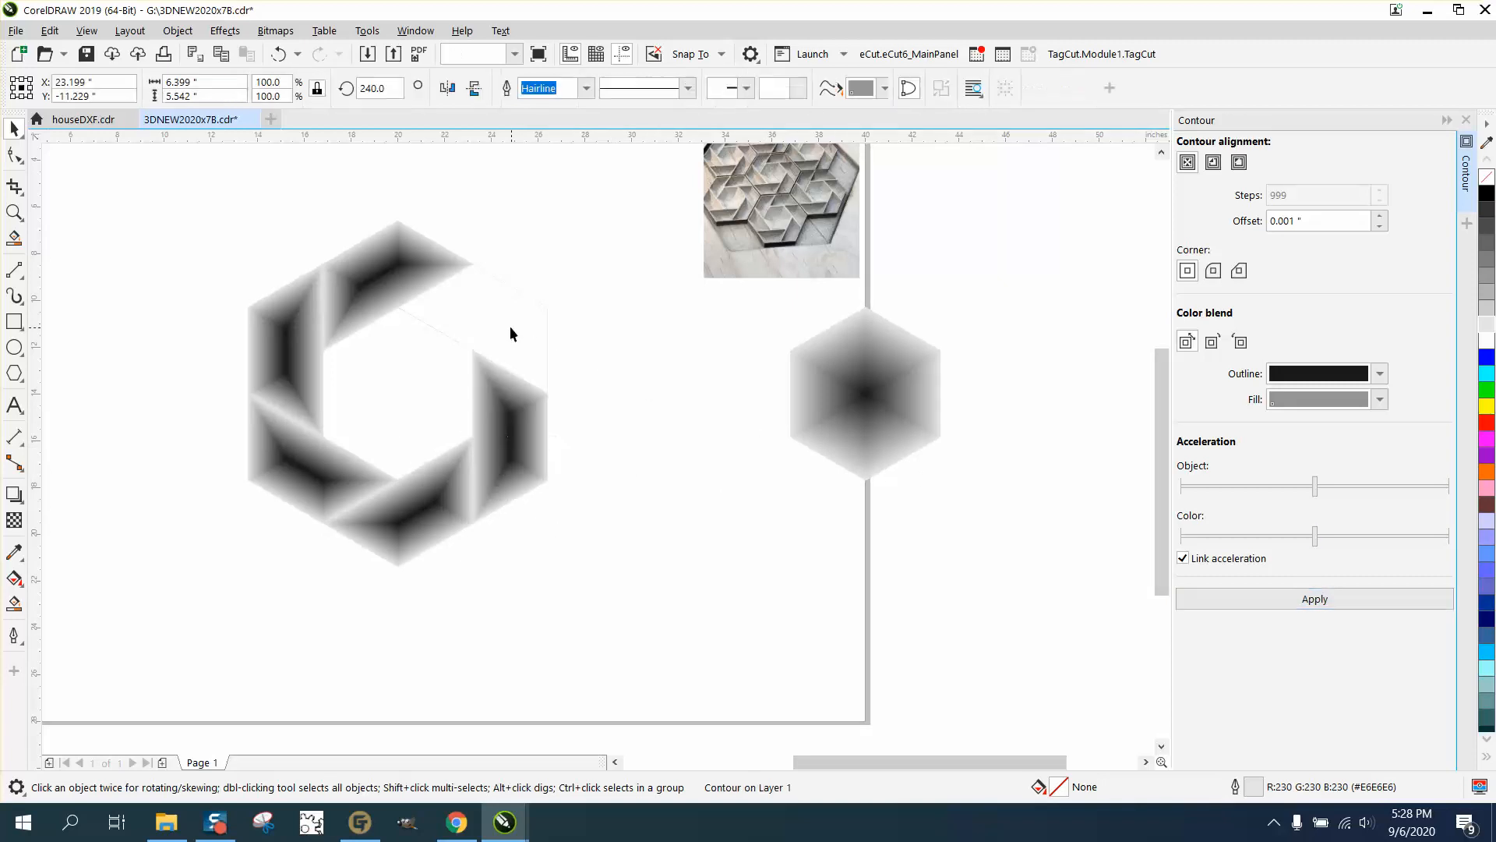
click(1329, 599)
Place the contoured hexagon in the middle of the ring, centred at X 20, Y -14 inches
click(885, 407)
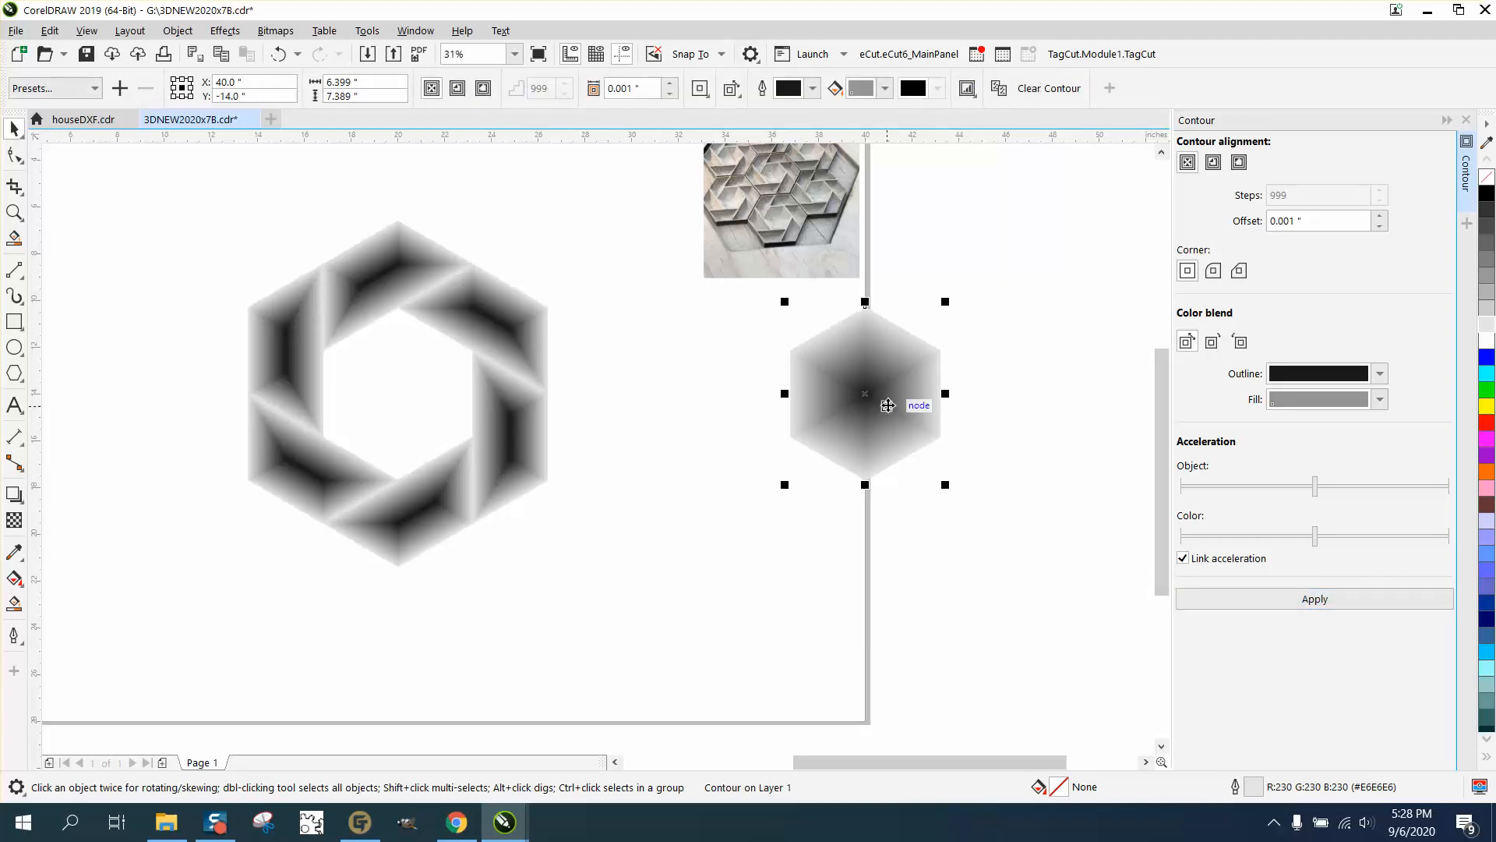
key(Left)
key(Left)
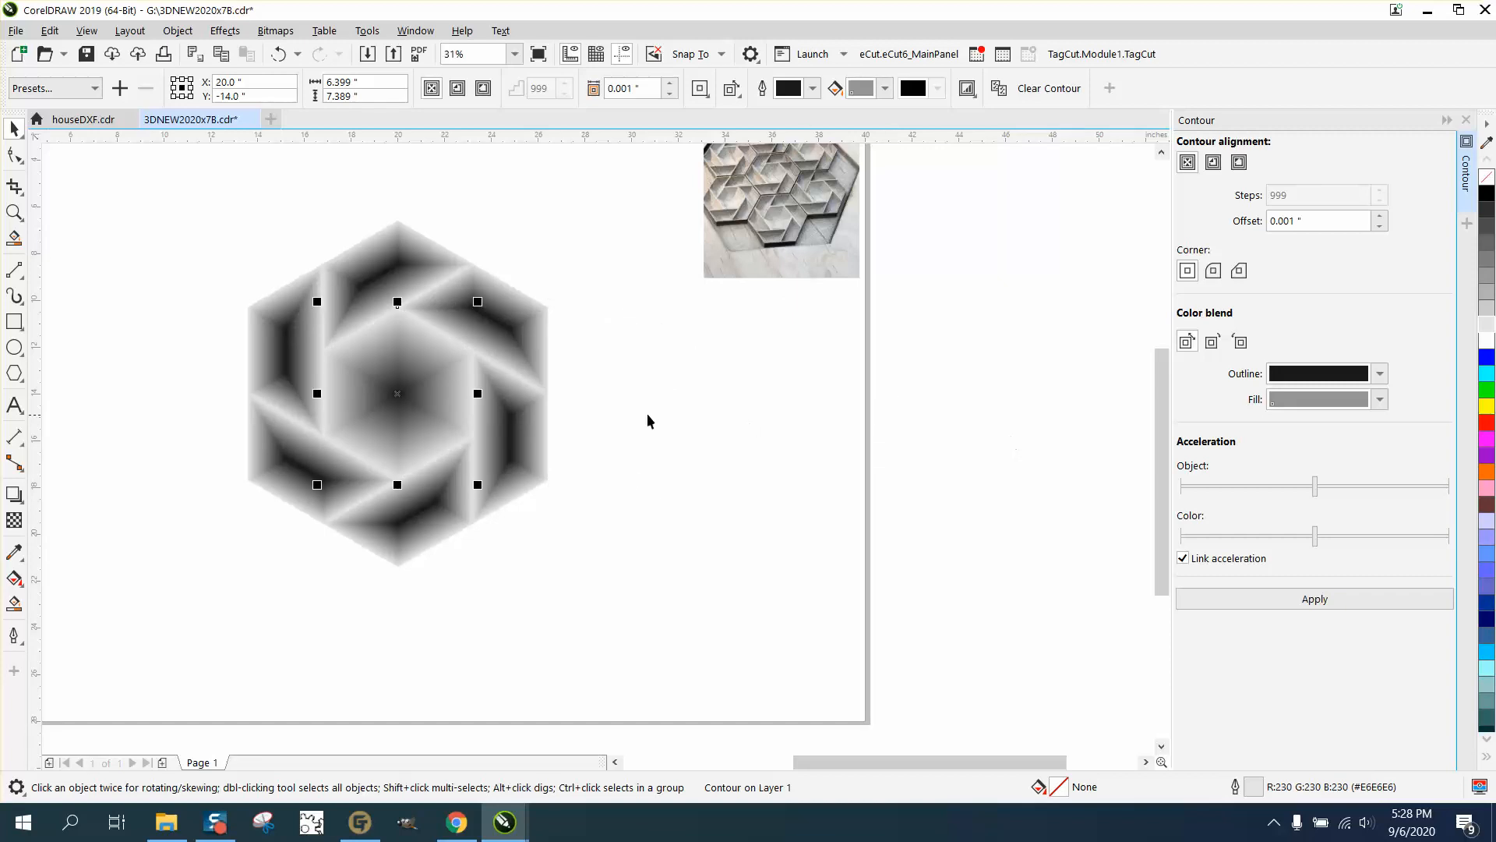
Move the reference photo off the page, and group all the contoured shapes of the hexagon pattern
drag(739, 263, 956, 380)
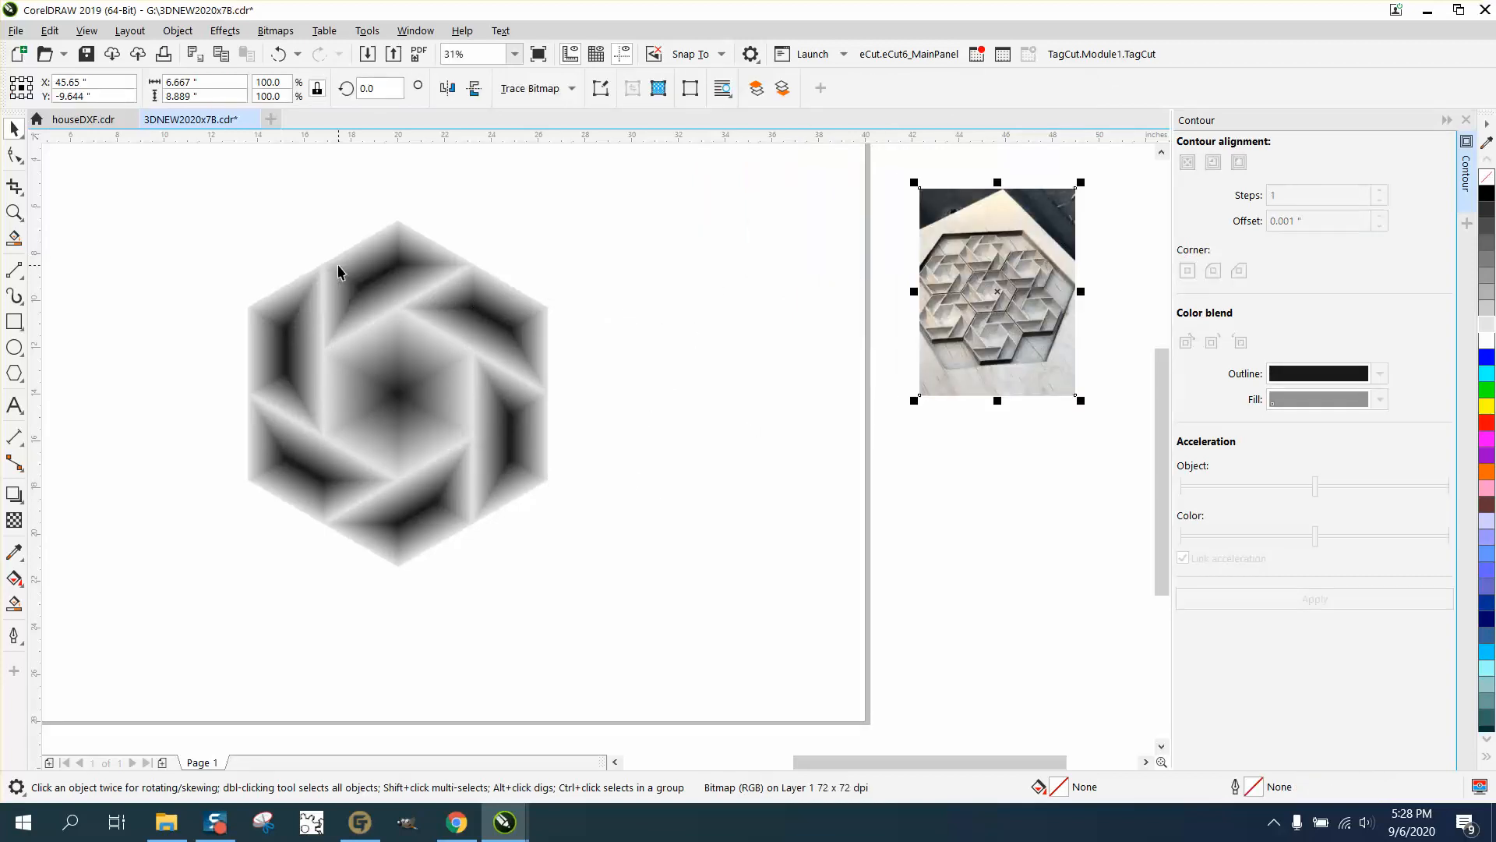
drag(190, 194, 647, 608)
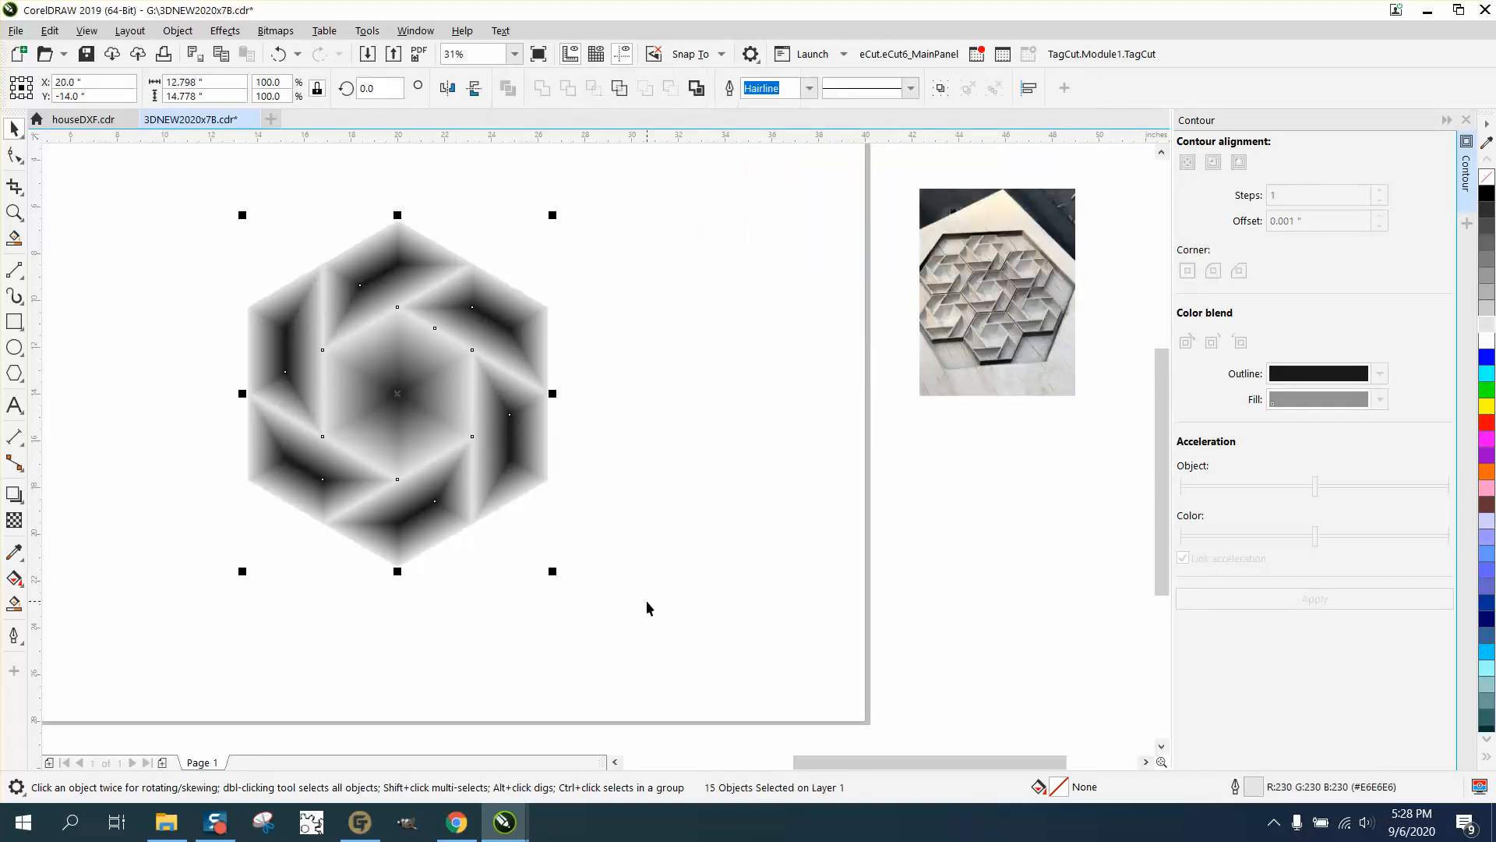
key(ctrl+g)
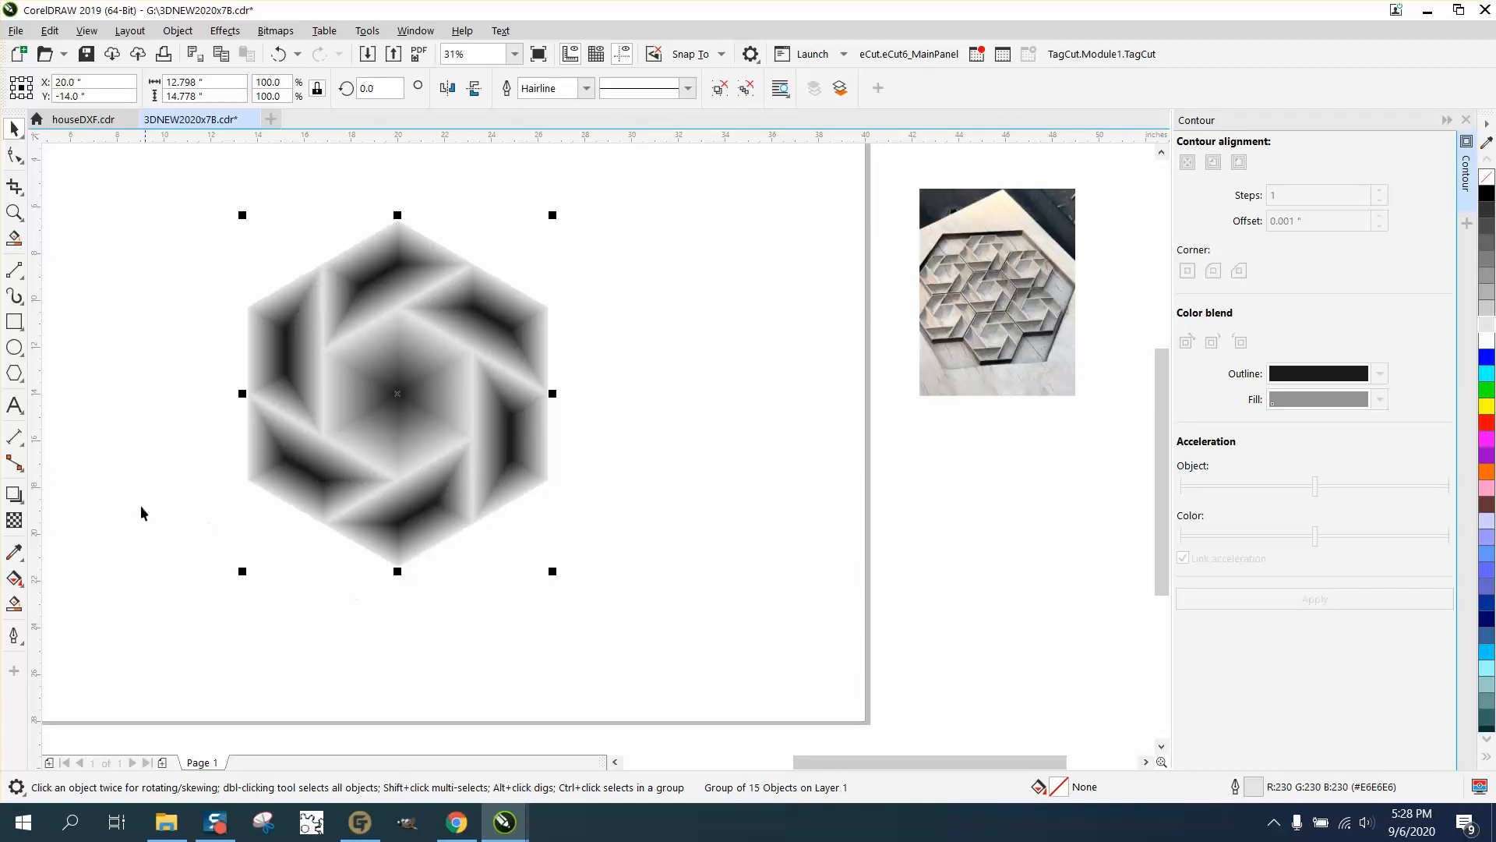
Draw a six-sided polygon about 13.7 by 15.8 inches, centre it on the page around the pattern, and shift its centre to X 40 inches
click(14, 373)
drag(762, 282, 406, 645)
key(p)
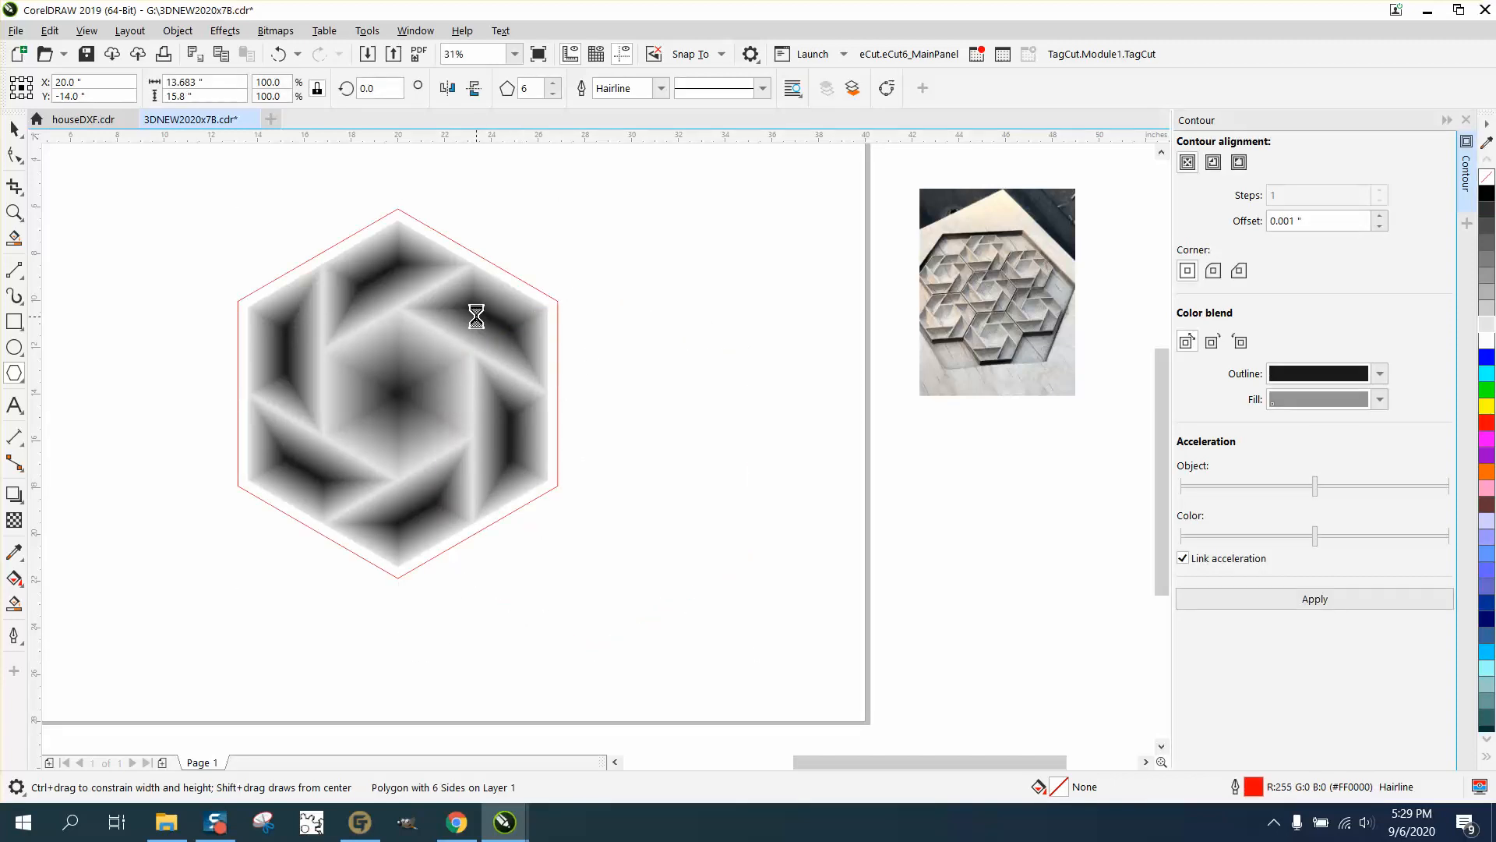
drag(477, 317, 1039, 296)
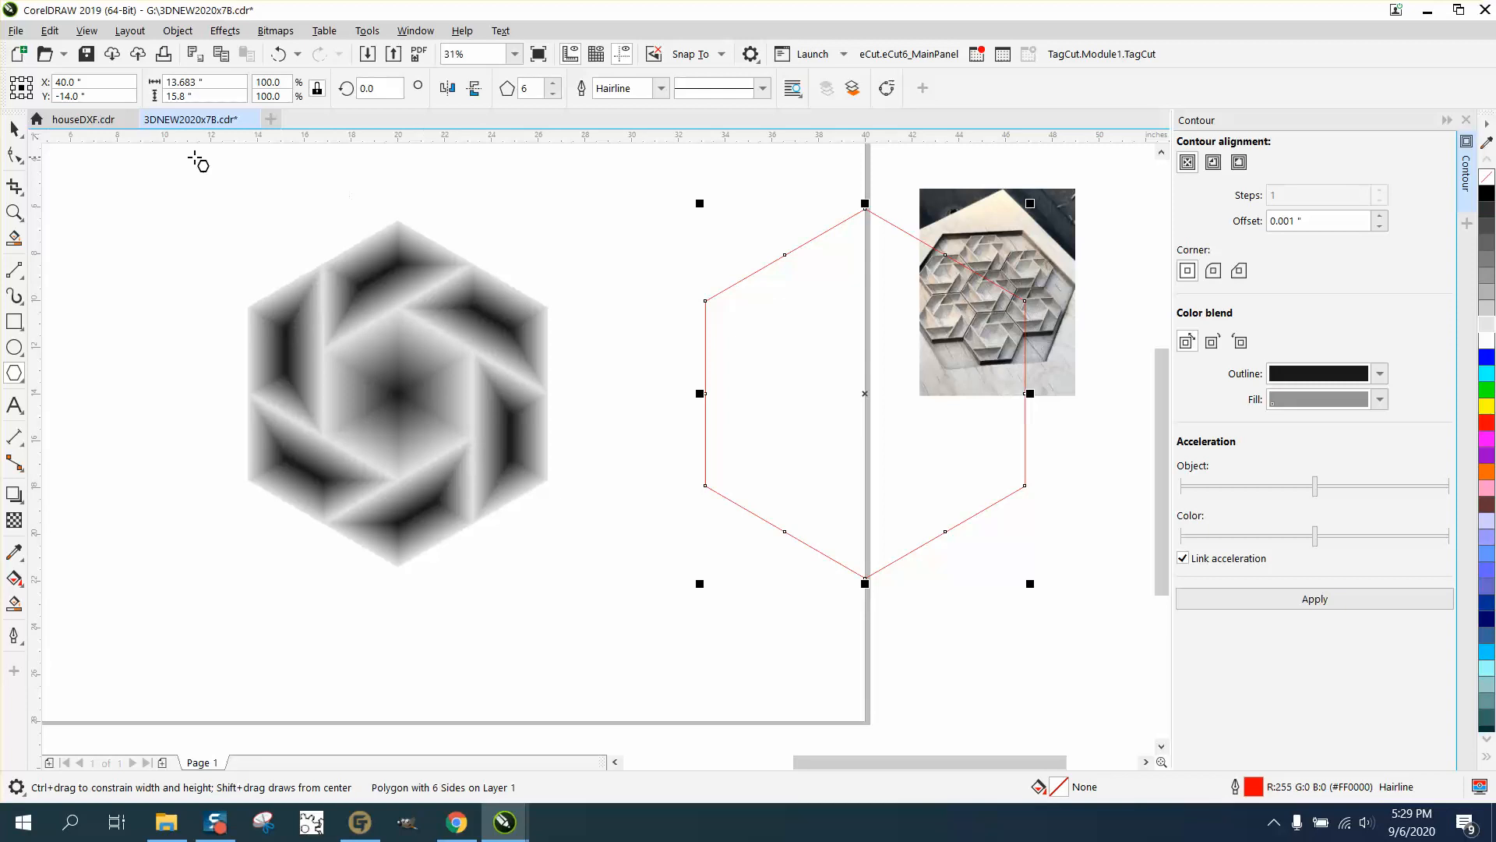
drag(1023, 210, 1067, 309)
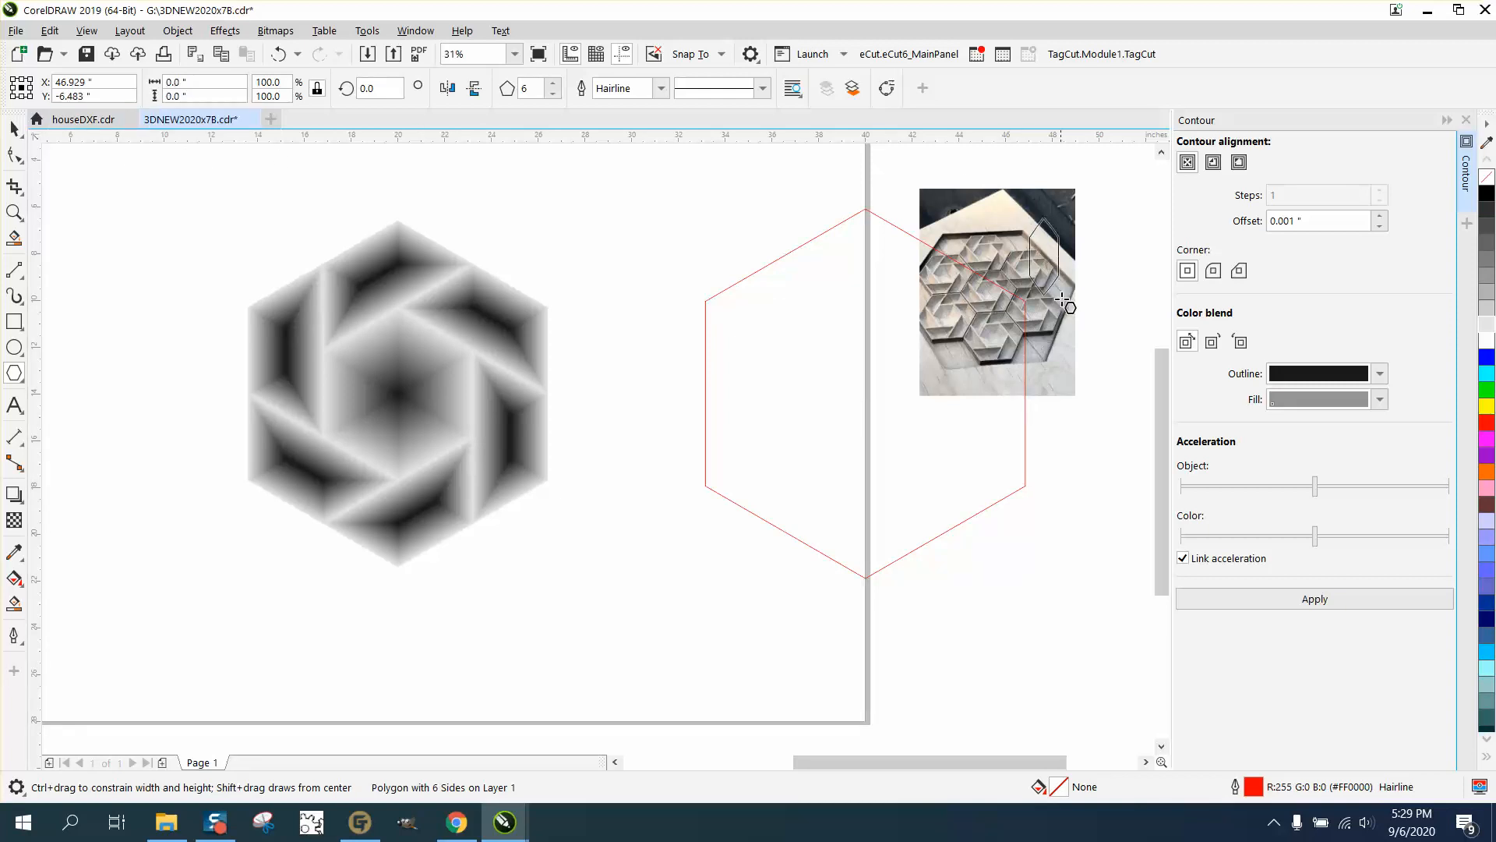
click(19, 127)
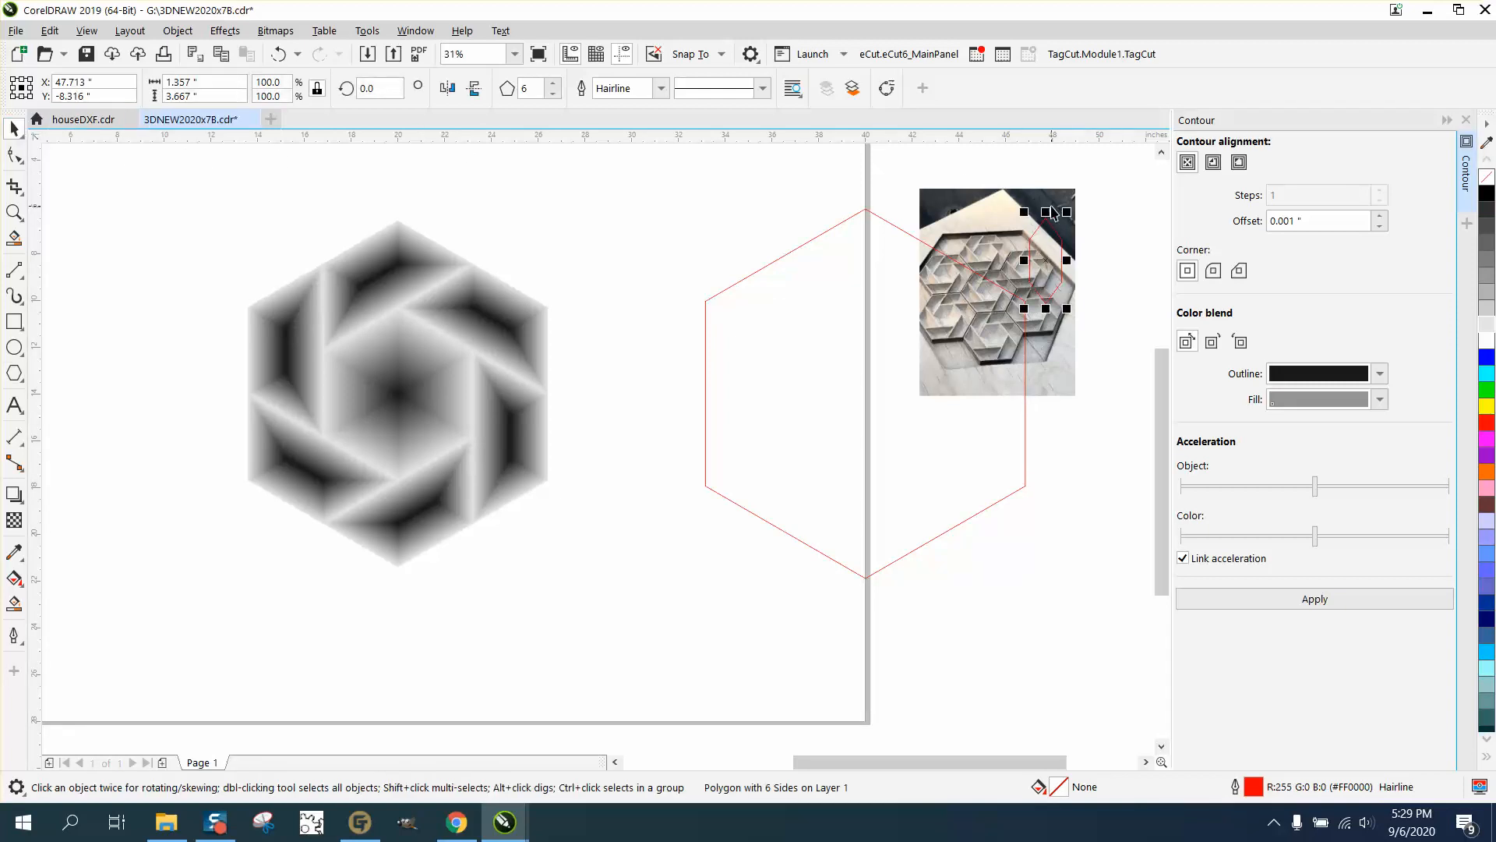
key(Delete)
With the reference photo moved clear below the large red-outlined hexagon, fill the hexagon black and place it at X 20, Y -14 inches
drag(1067, 284, 1090, 709)
click(1025, 486)
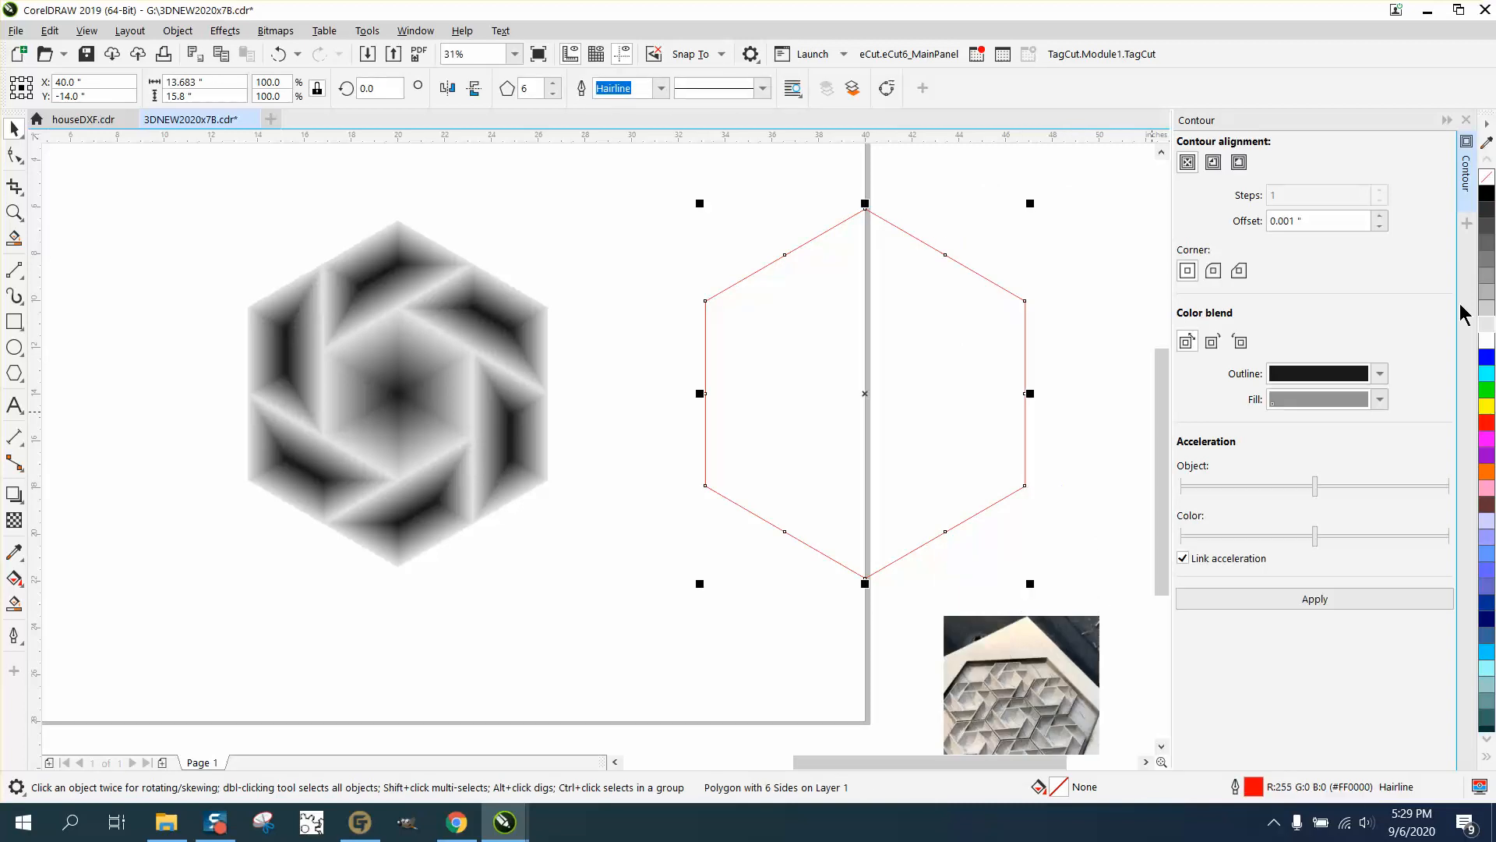
click(1486, 195)
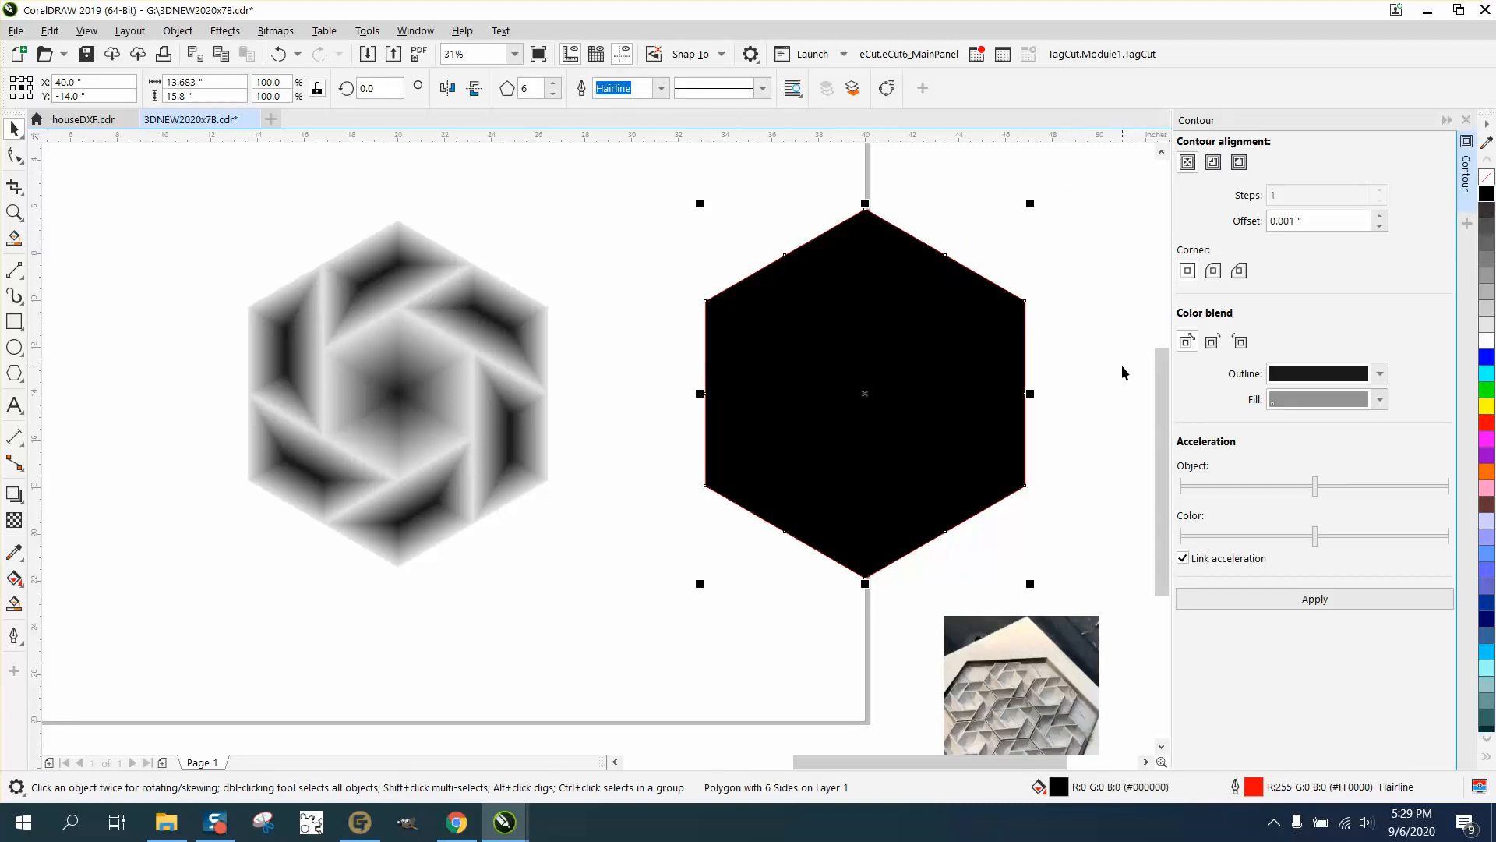
key(Left)
key(Left)
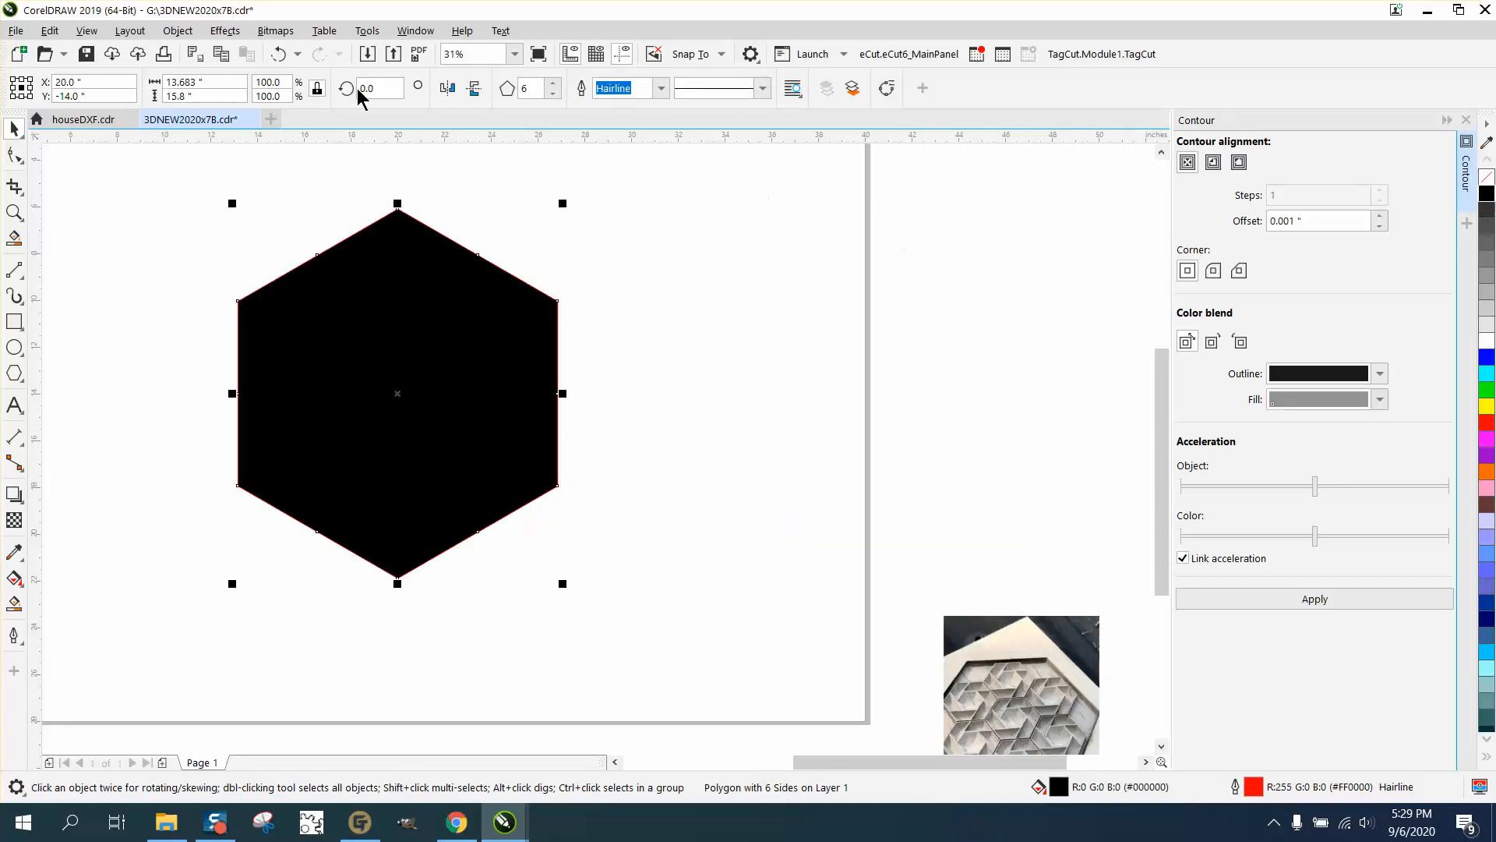
Send the black hexagon to the back of the page, behind the grouped contoured pattern
click(178, 31)
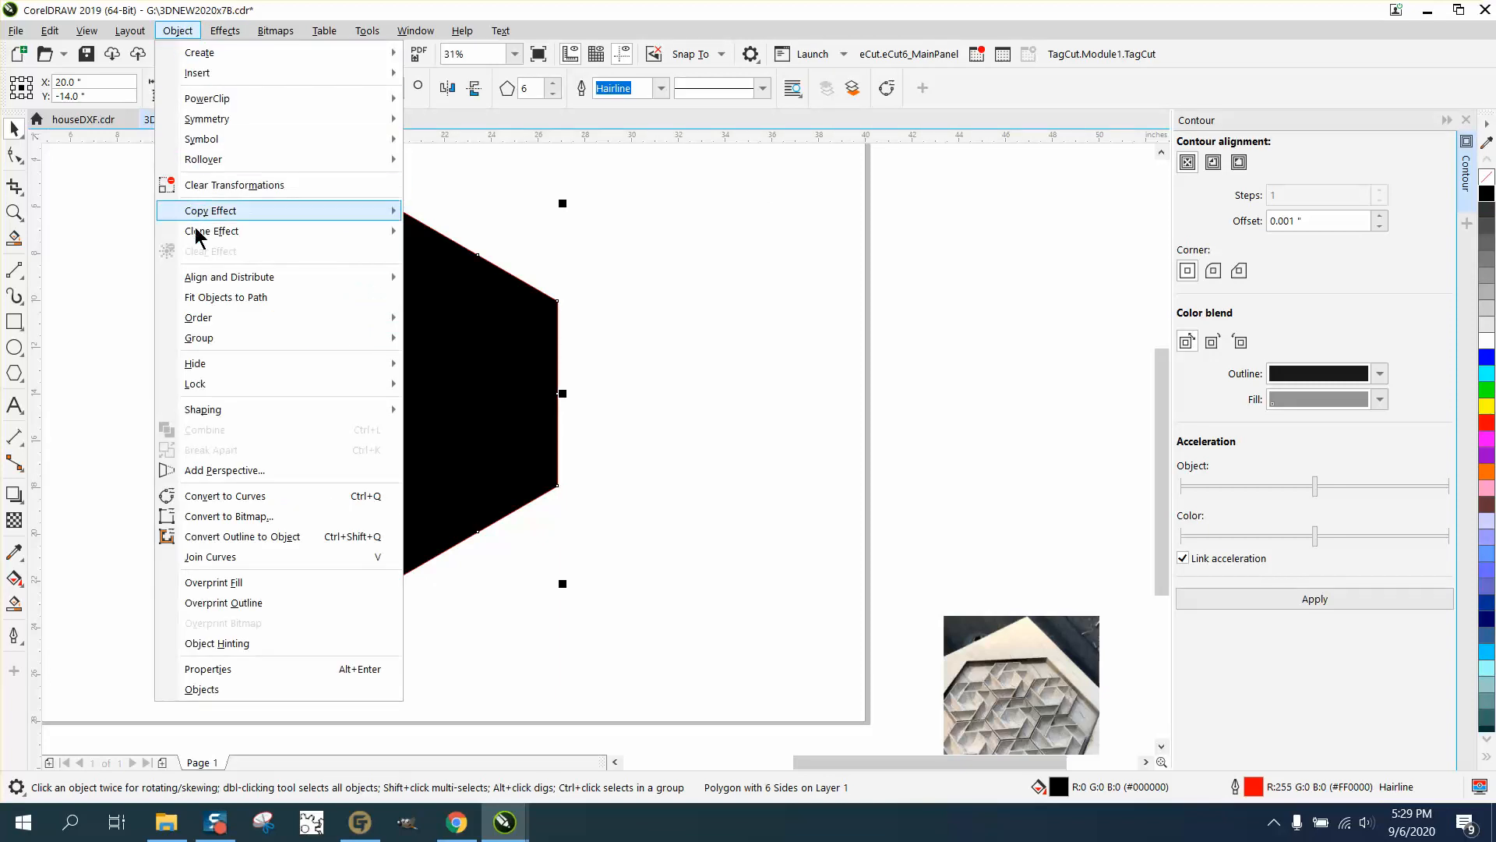
mouse_move(234, 319)
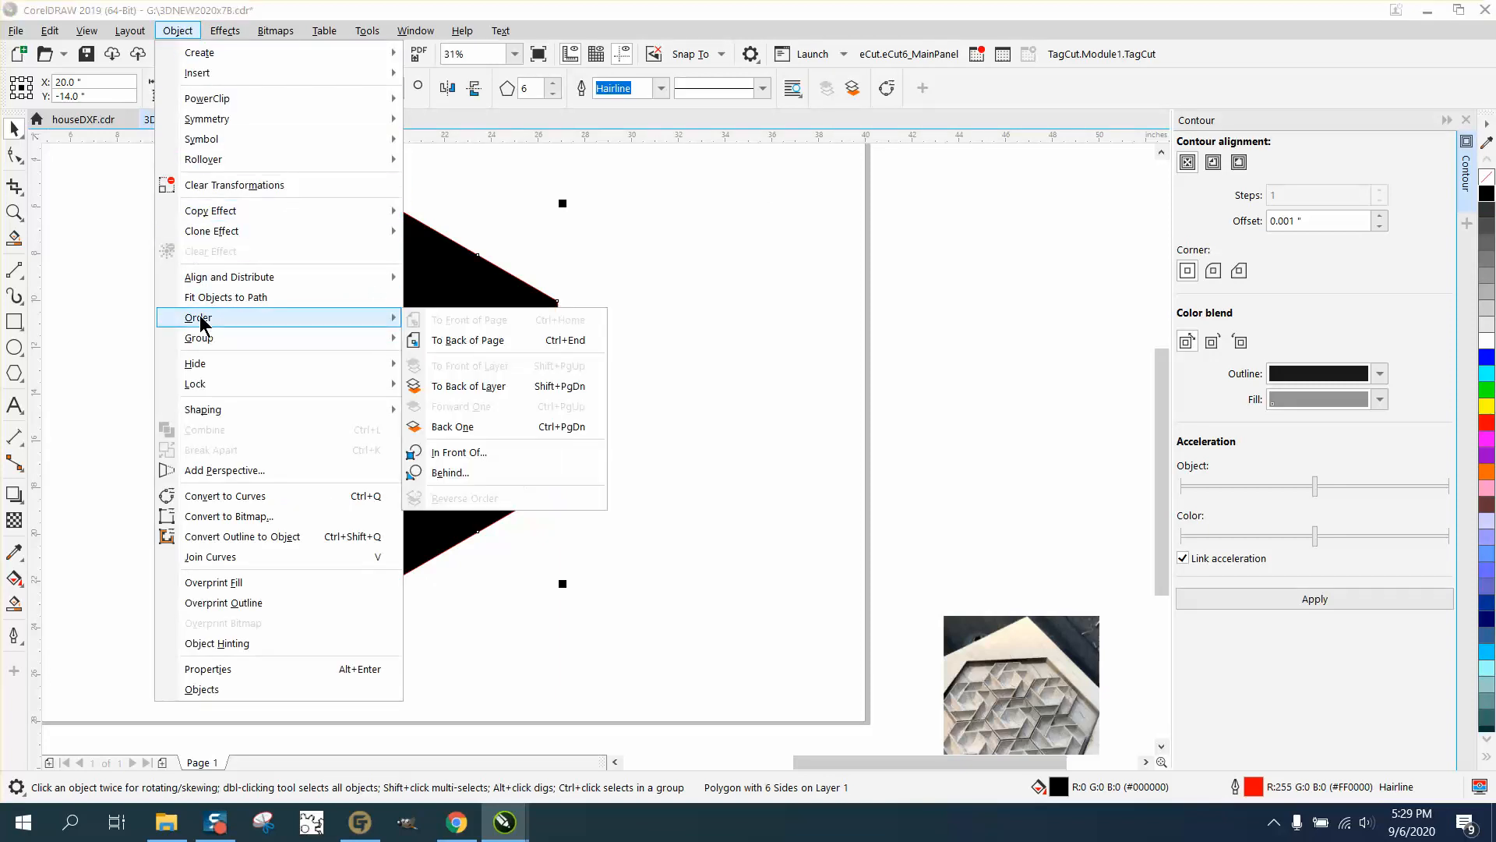
click(452, 341)
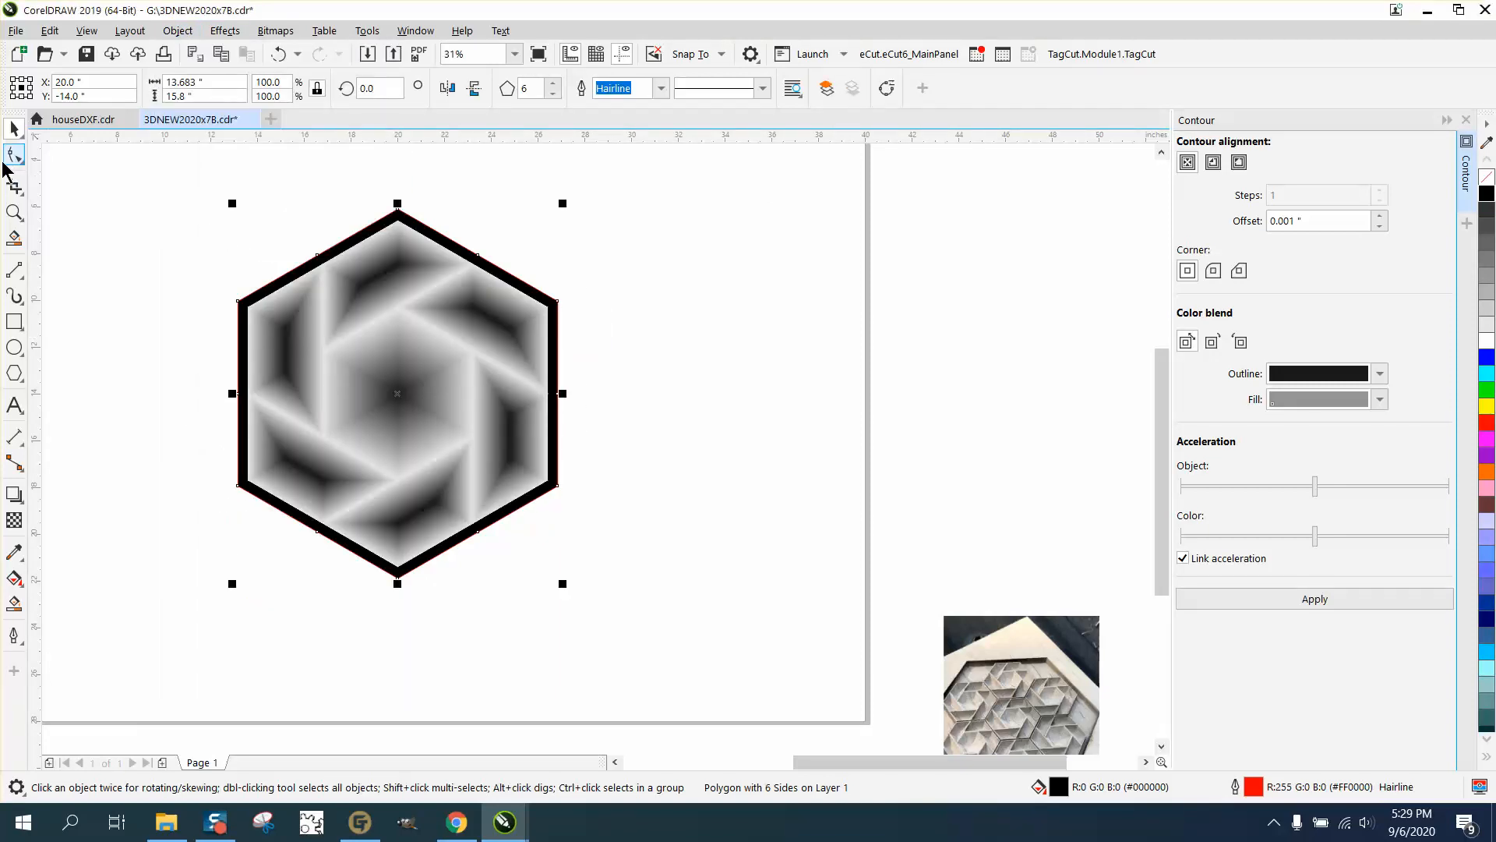
Move the black hexagon out from behind the pattern group, over the page's edge, centred at about X 36.8, Y -14.1 inches
click(14, 212)
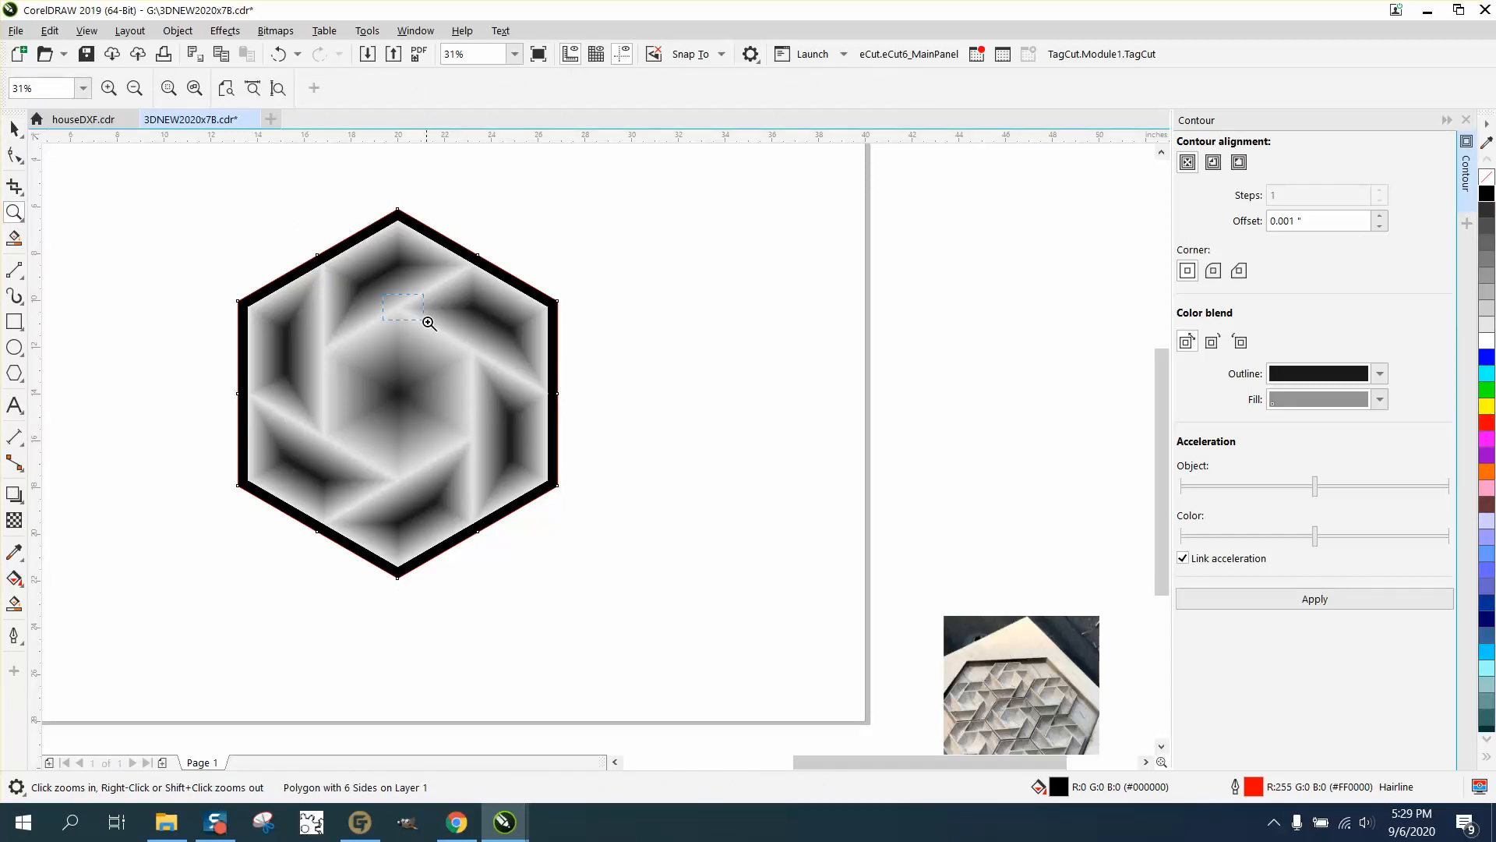
drag(382, 295, 428, 322)
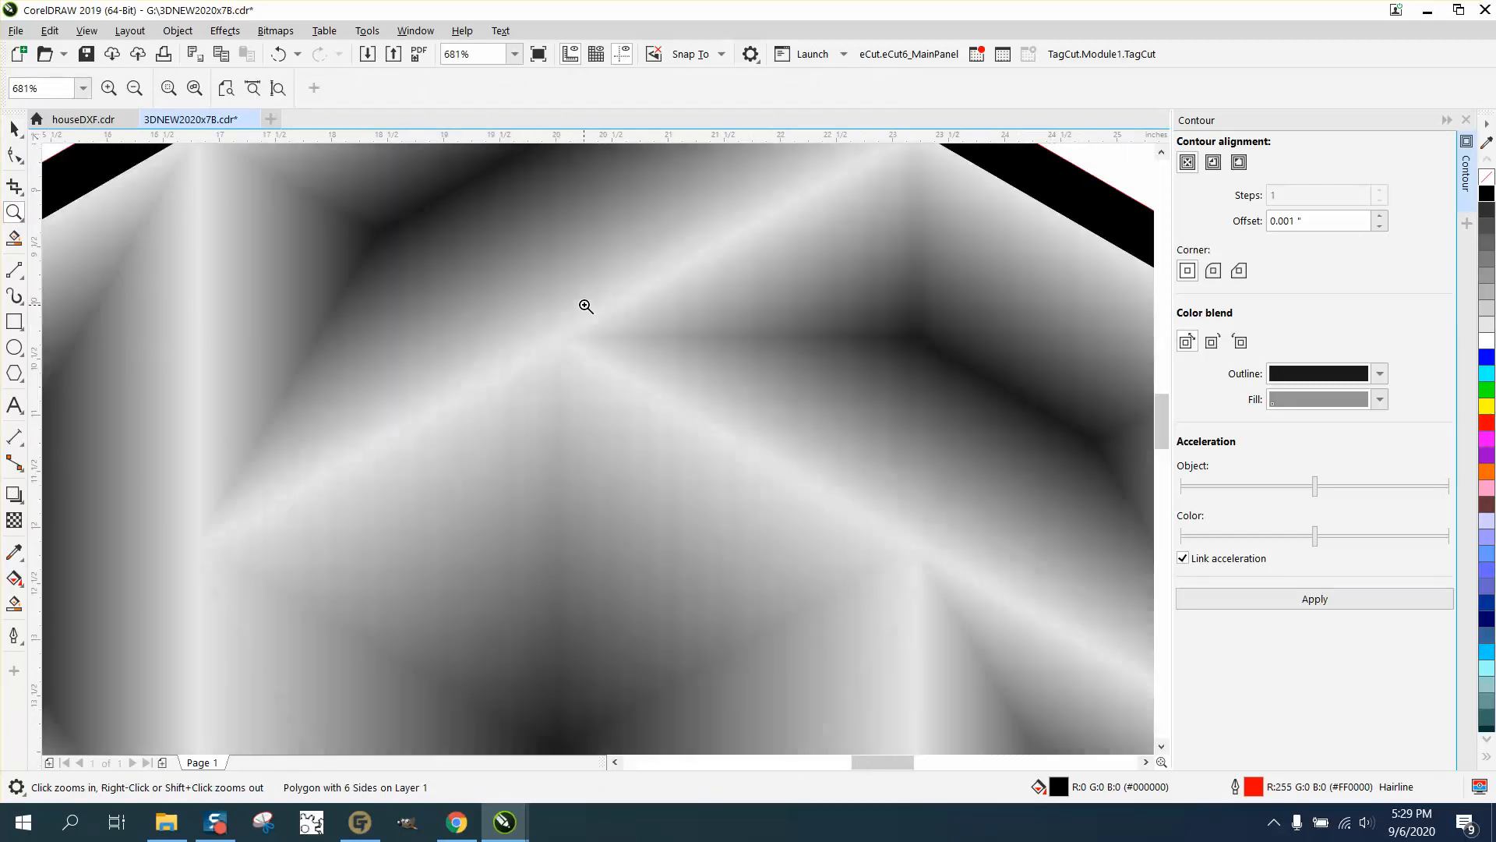
right_click(586, 307)
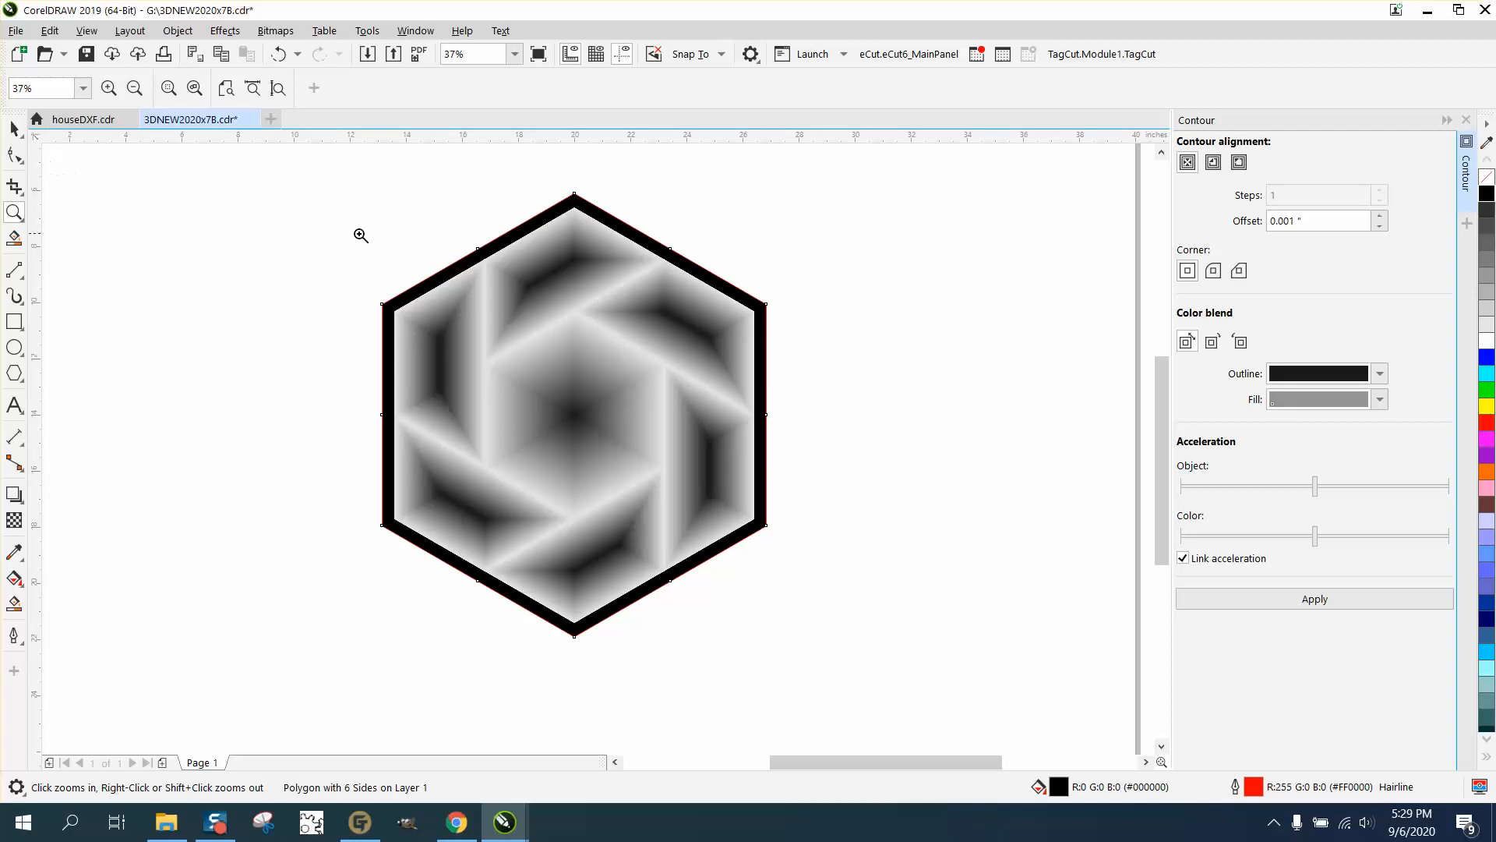
click(450, 276)
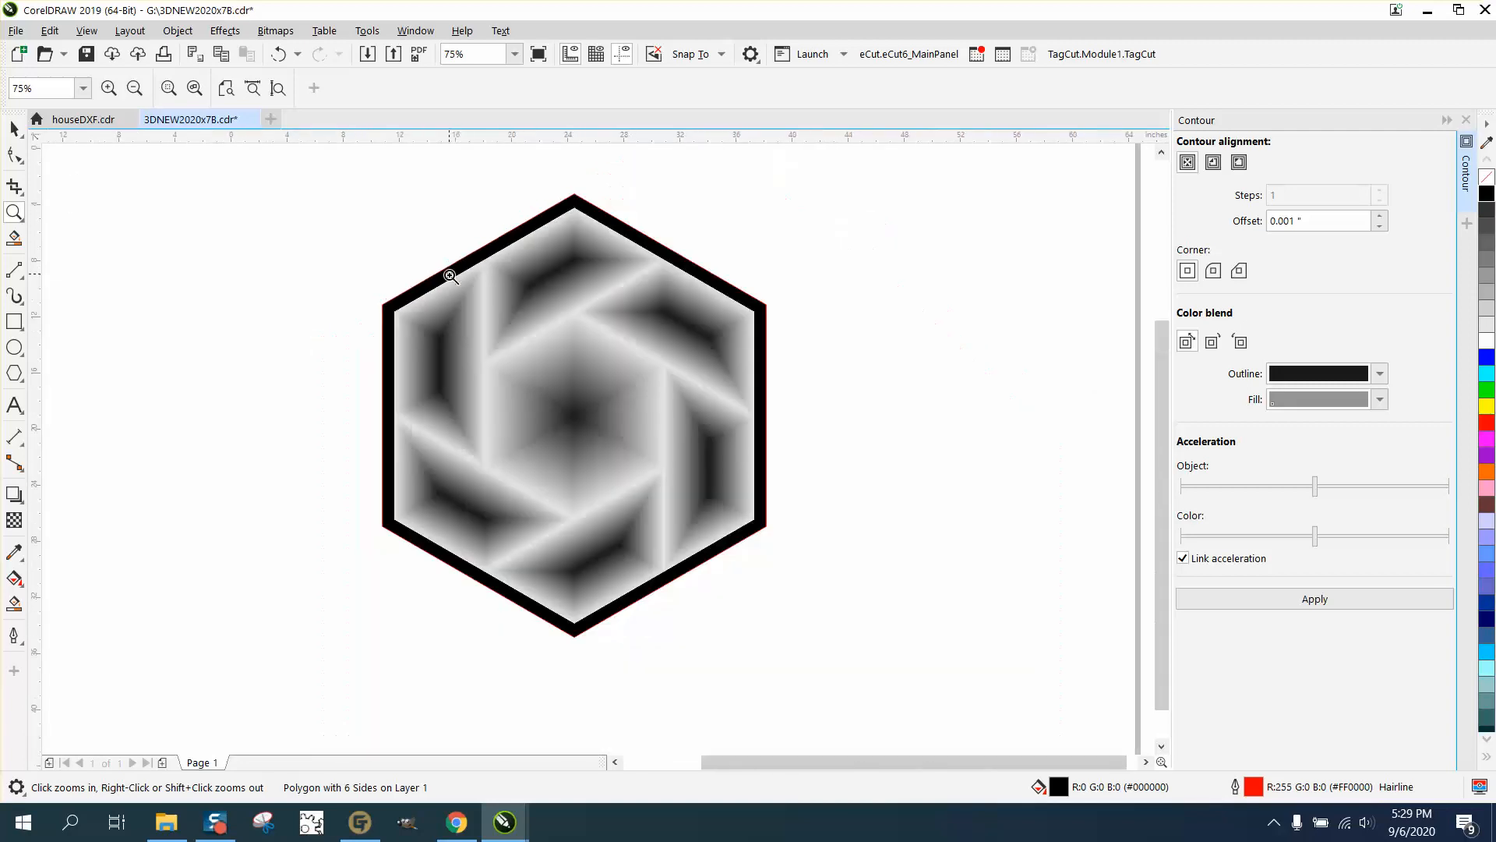
right_click(451, 276)
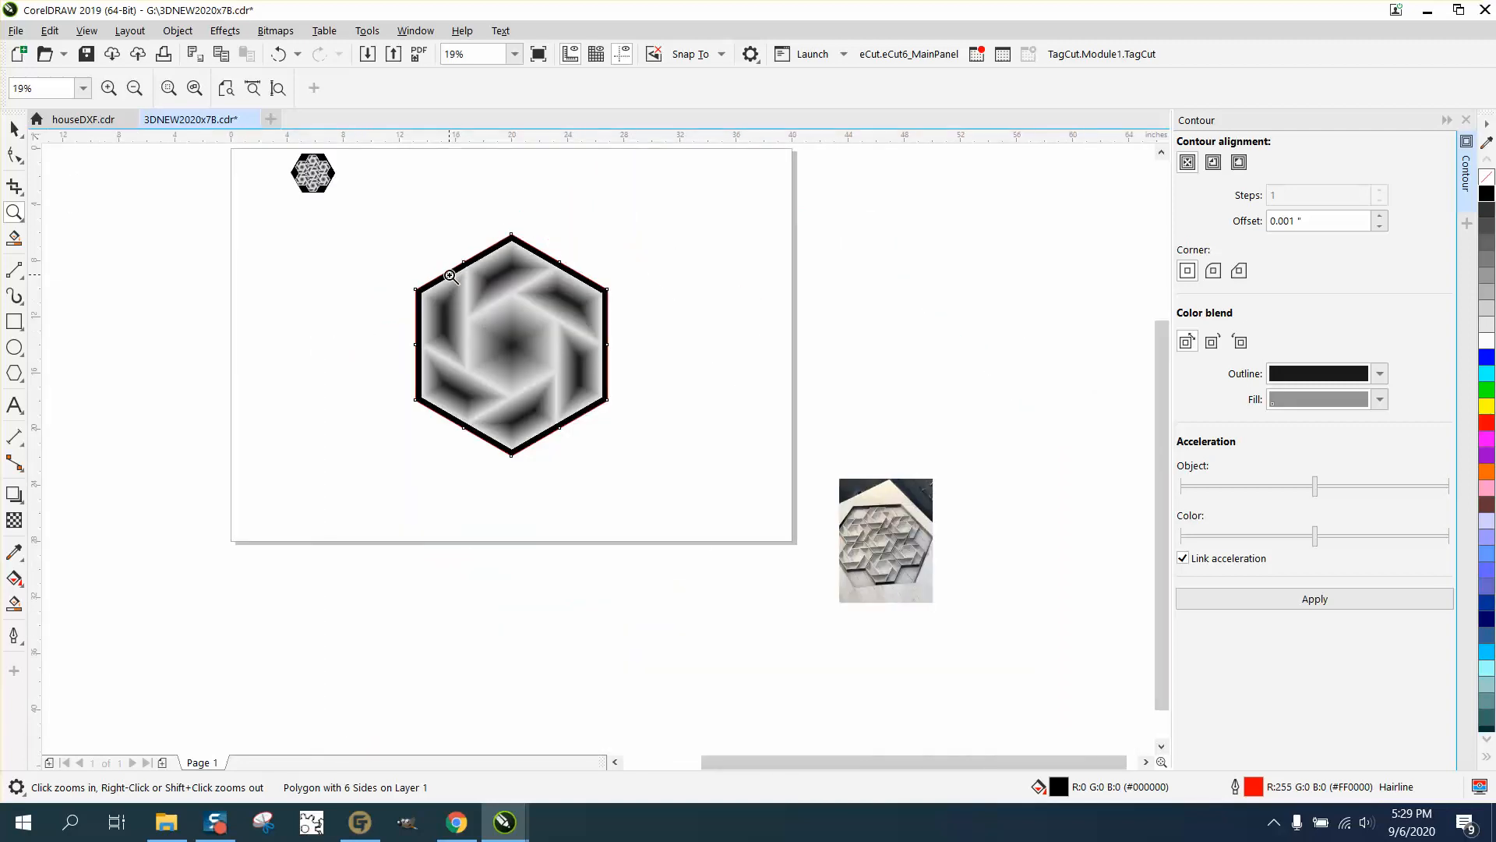
click(14, 128)
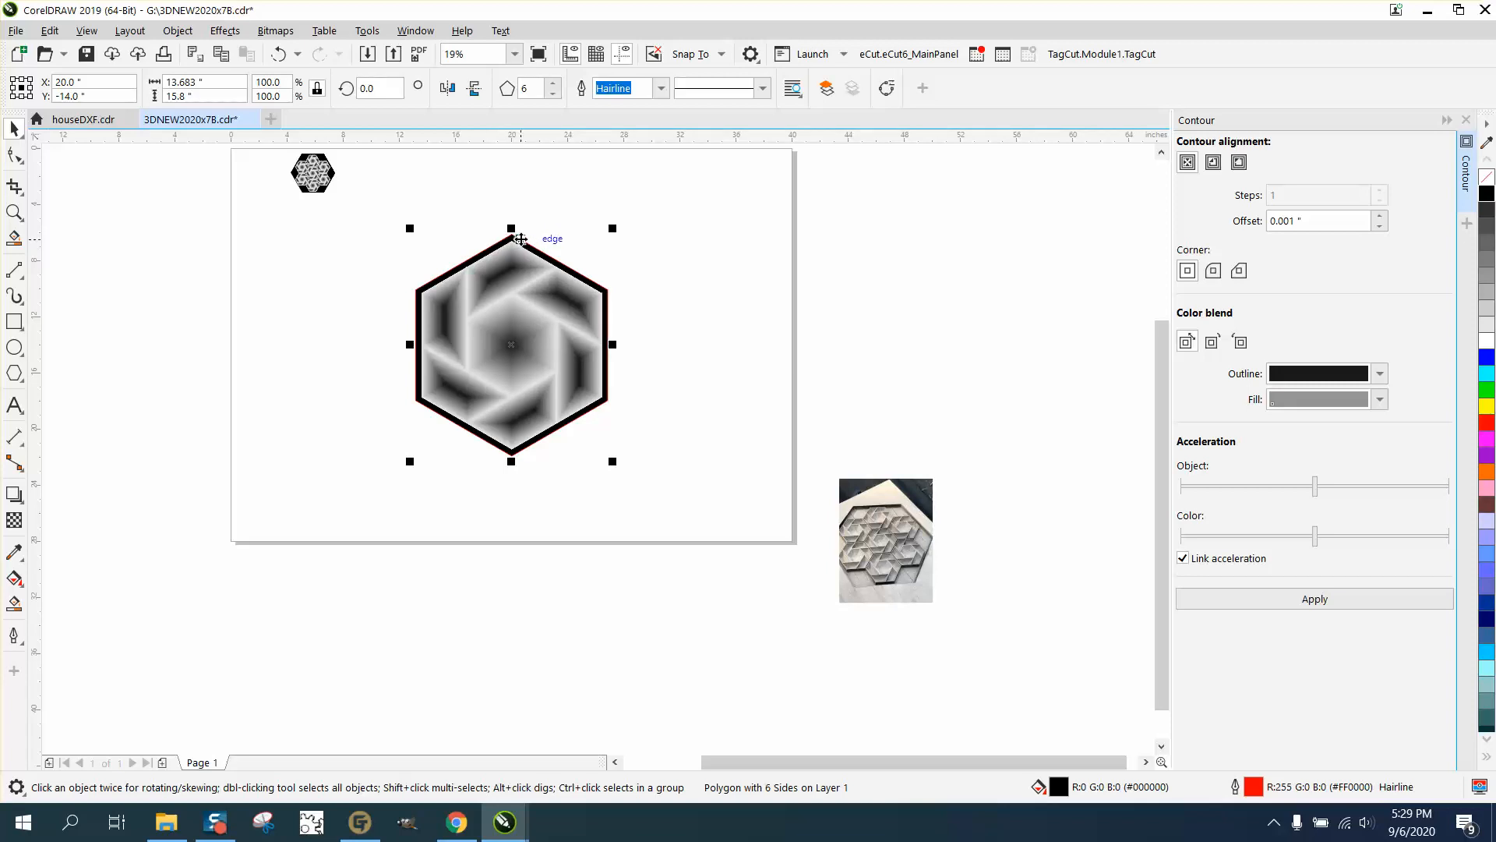
drag(524, 241, 760, 243)
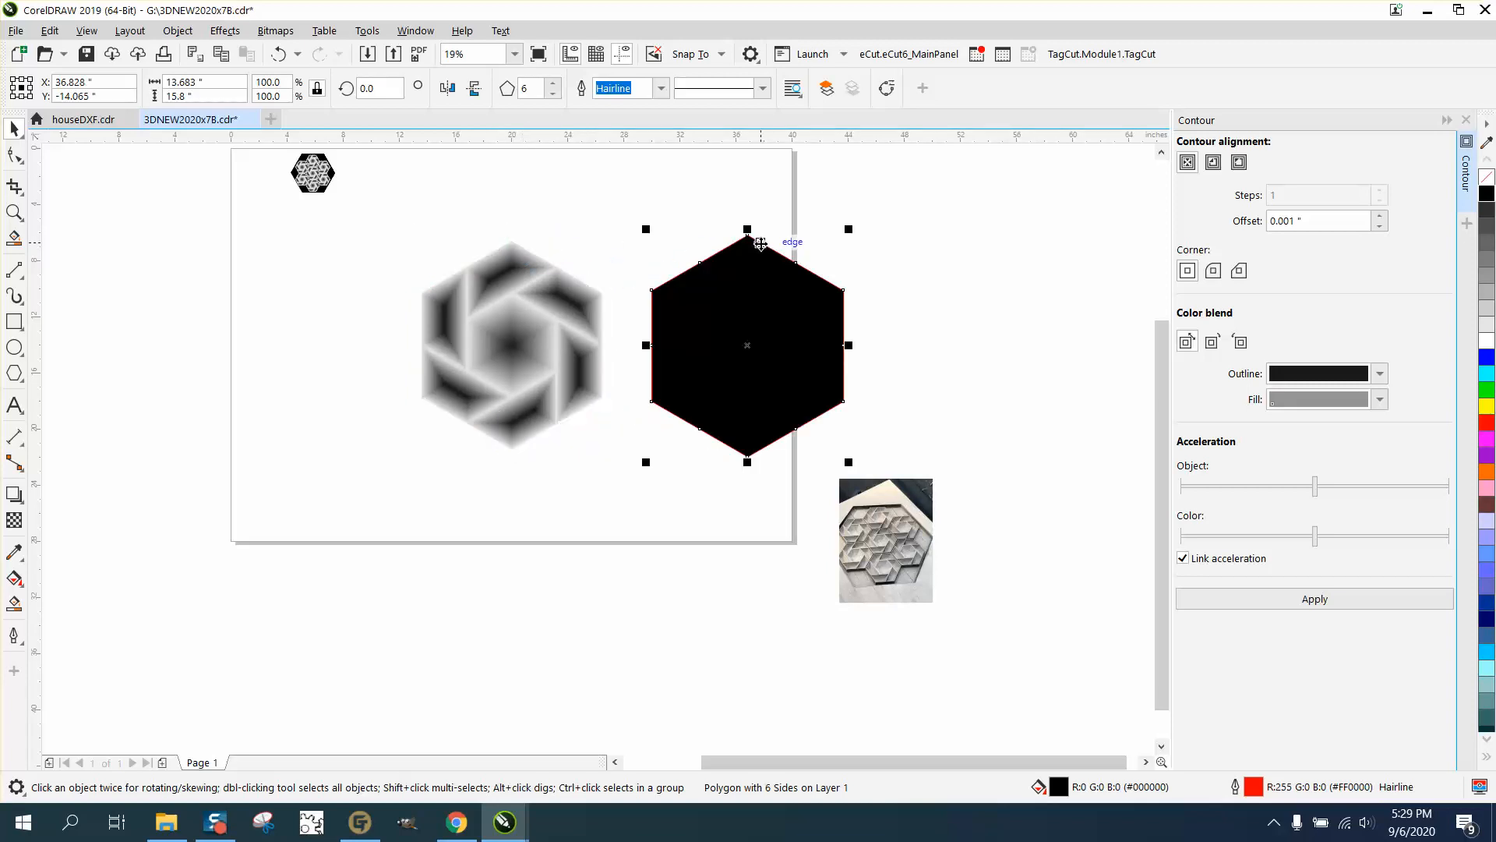
Duplicate the pattern group and place the copy adjoining its upper-left side, centred at about X 13.7, Y -3.0 inches
click(506, 266)
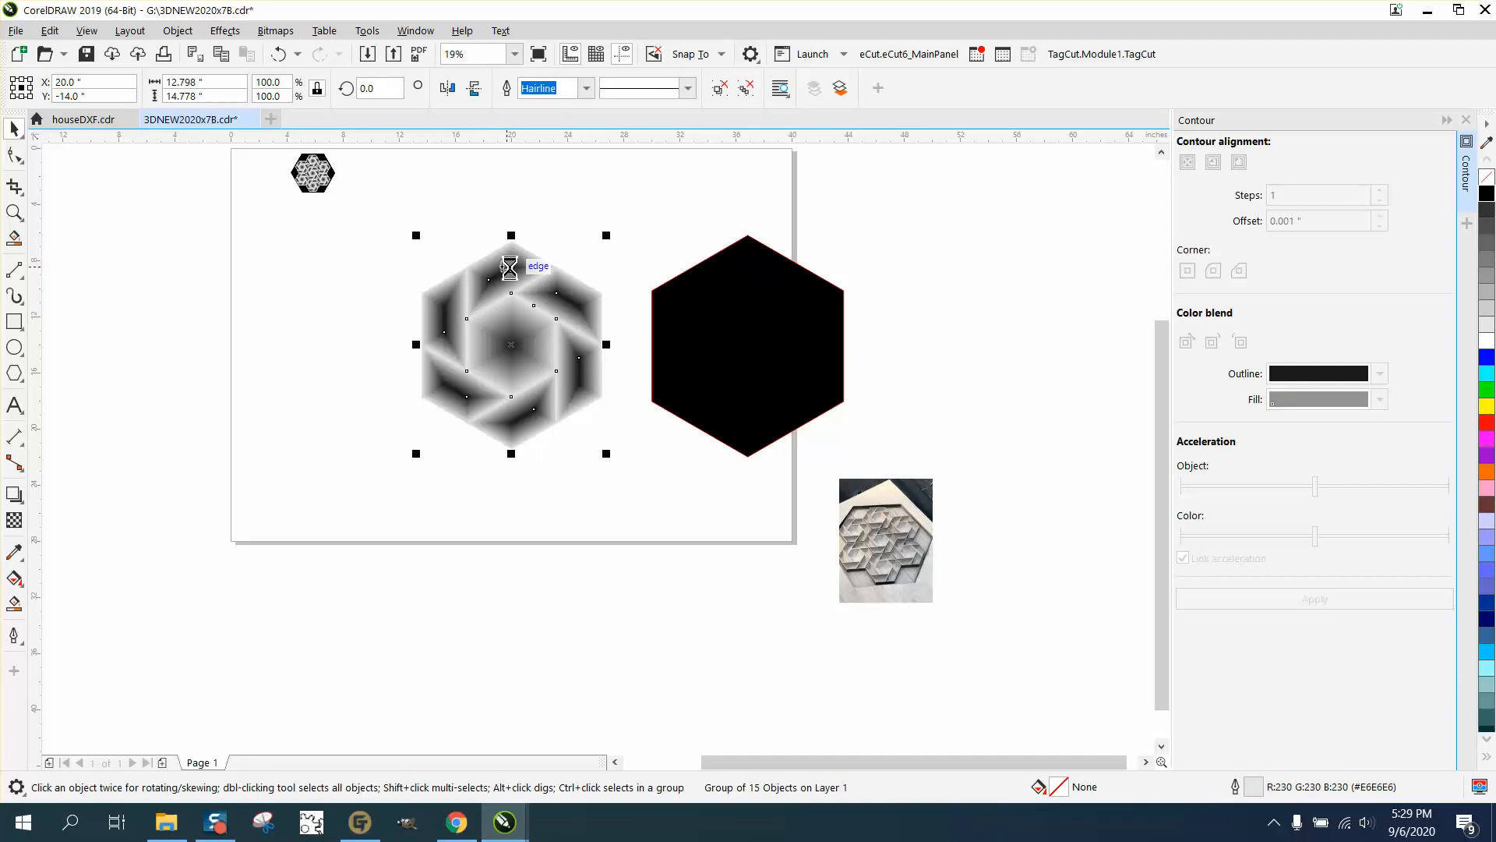
click(608, 395)
drag(600, 394, 620, 340)
click(14, 212)
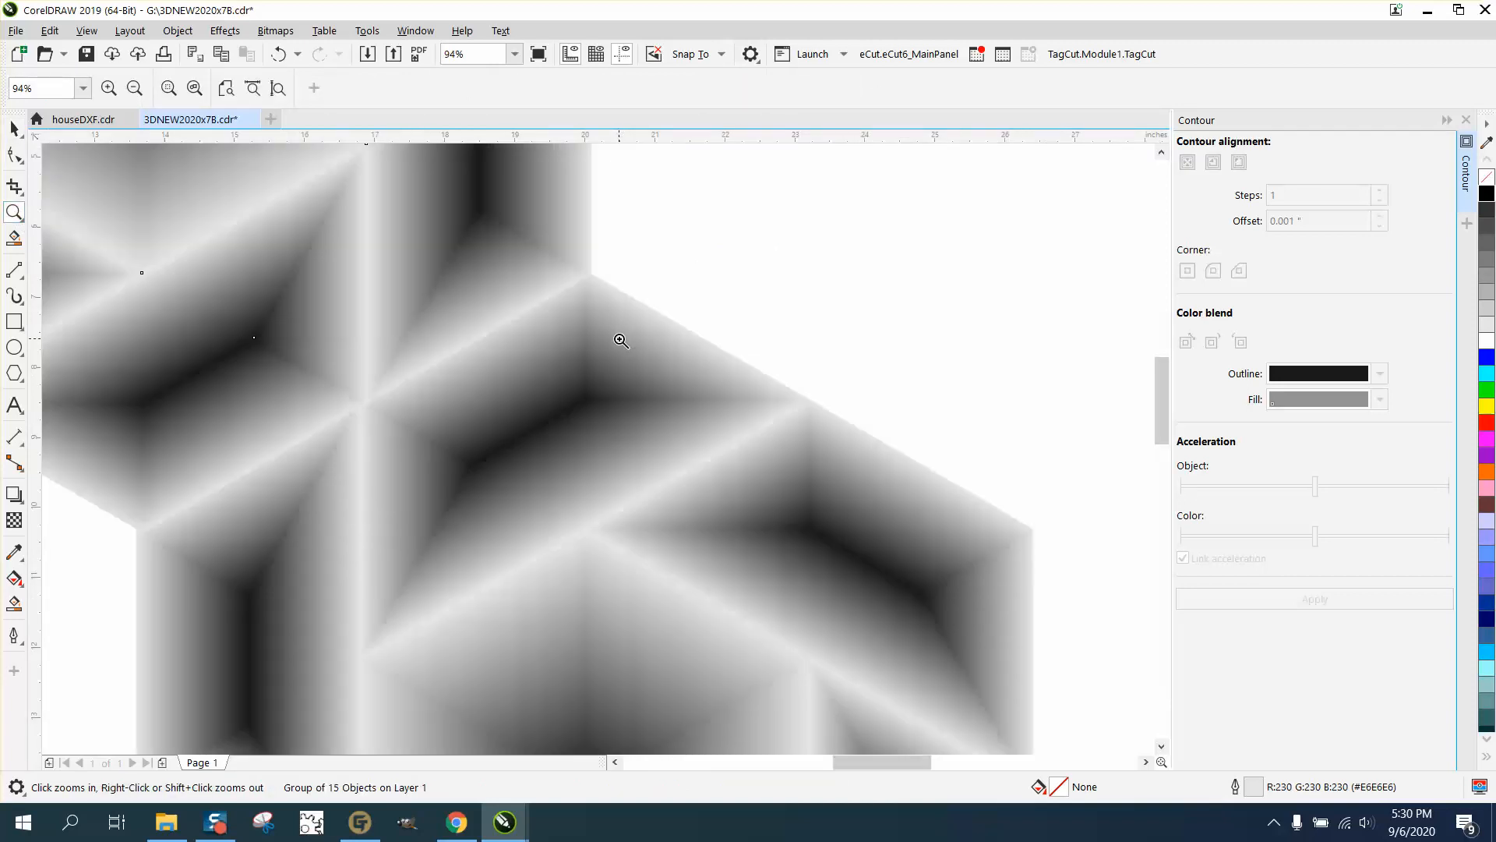
scroll(552, 314, down, 2)
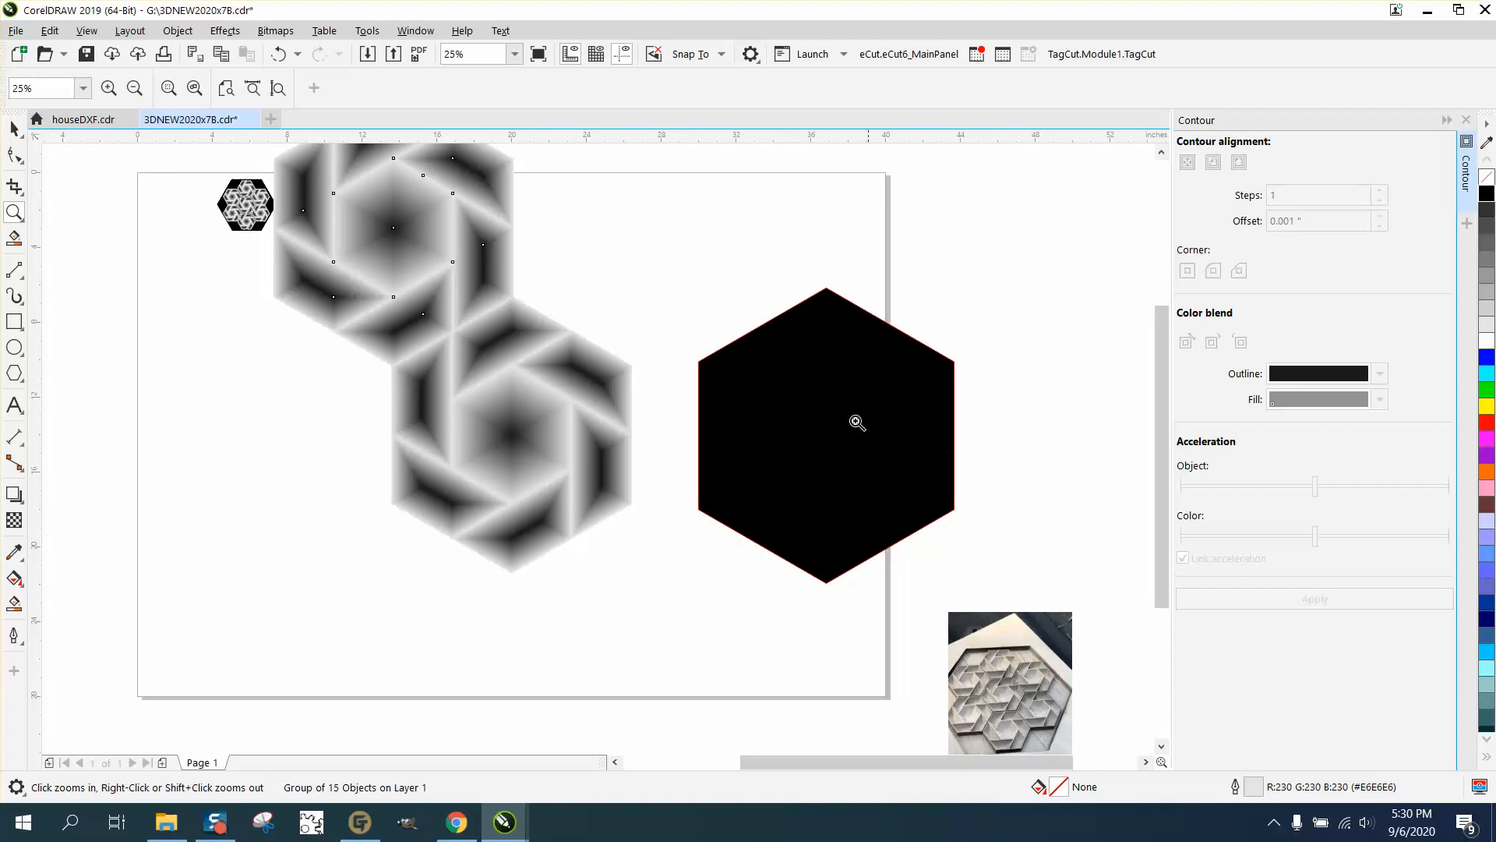
Try the black hexagon behind the seam of the two pattern groups, and move it clear at about X 40, Y -9 inches
click(14, 129)
drag(848, 428, 475, 329)
drag(606, 343, 475, 328)
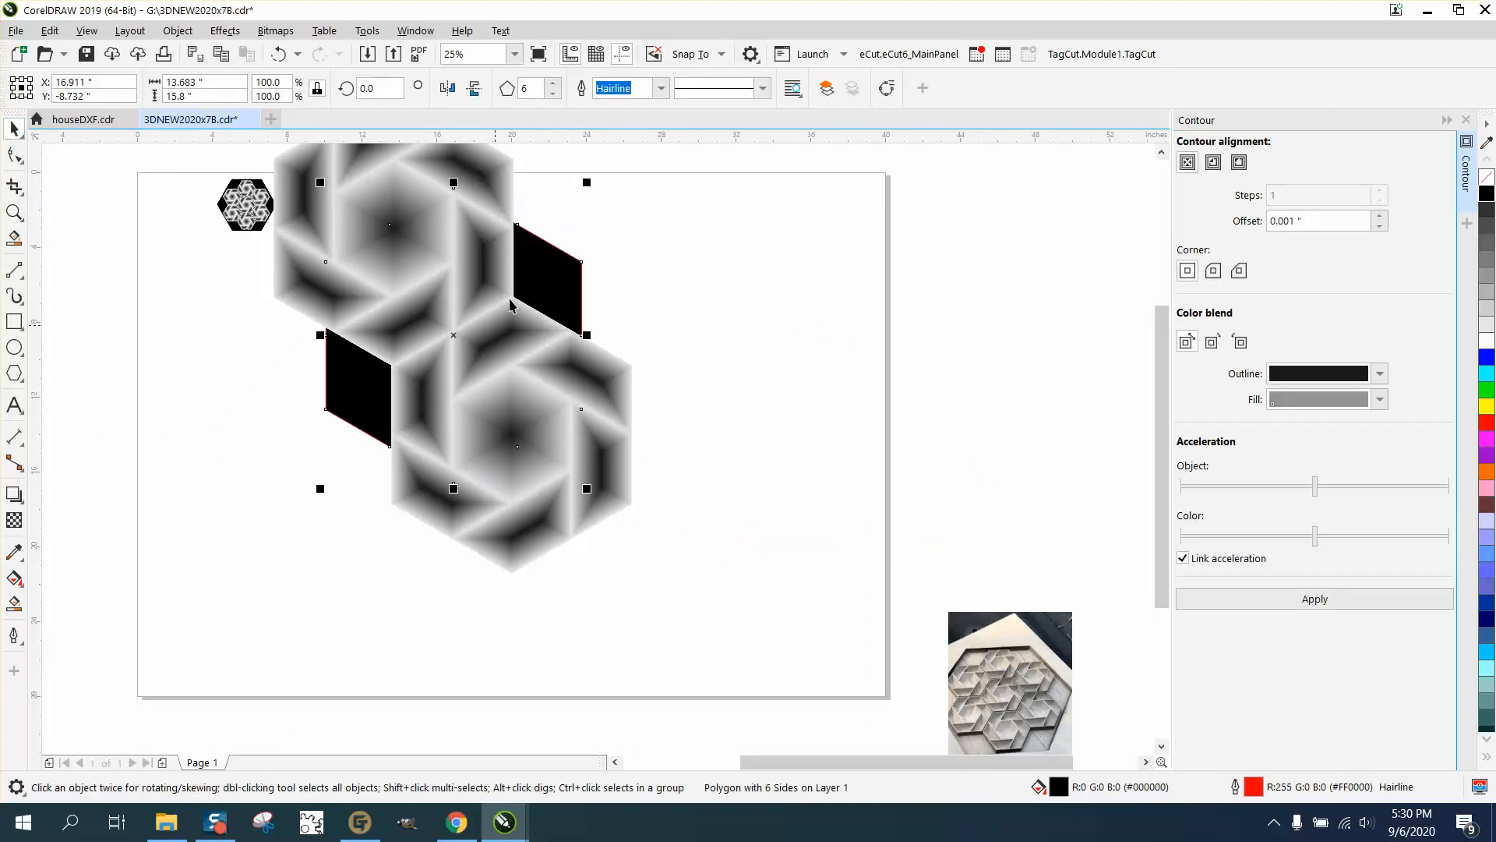
drag(556, 287, 987, 290)
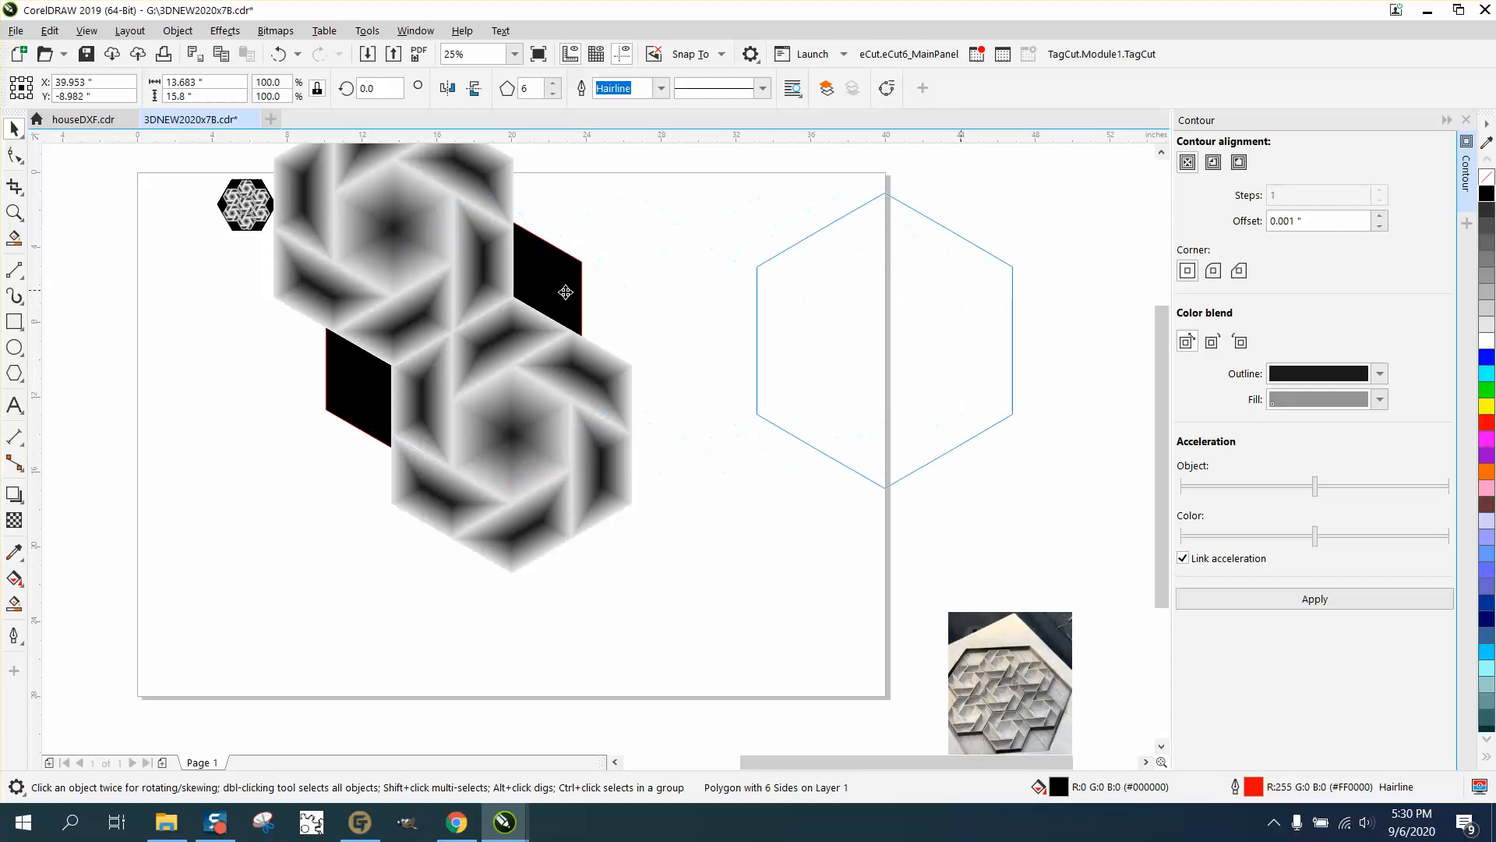
Add a horizontal and a vertical guideline, and centre both on the page so they cross at X 20, Y -14 inches
click(428, 265)
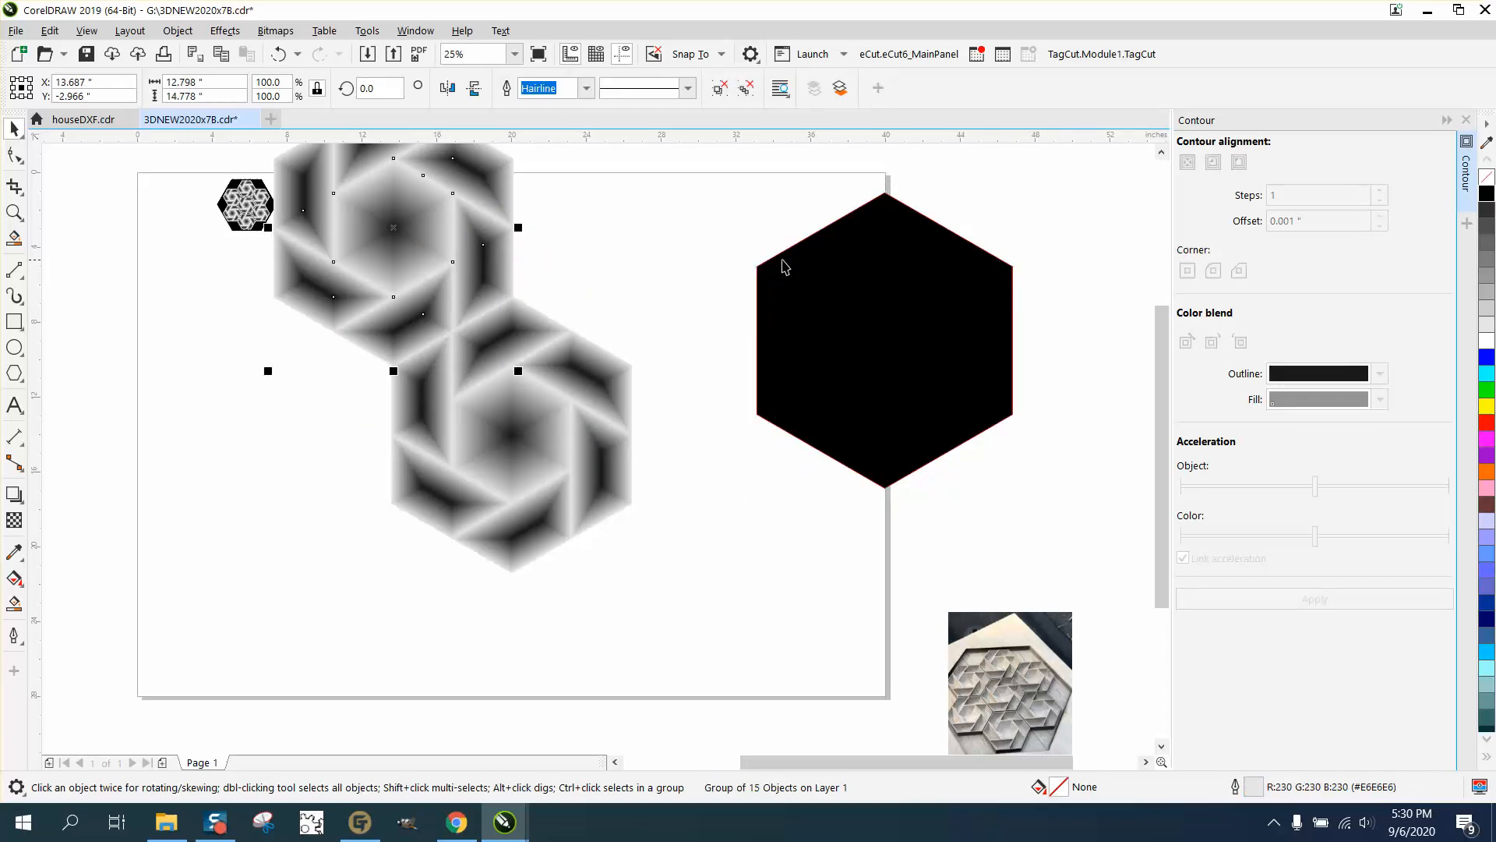
click(403, 237)
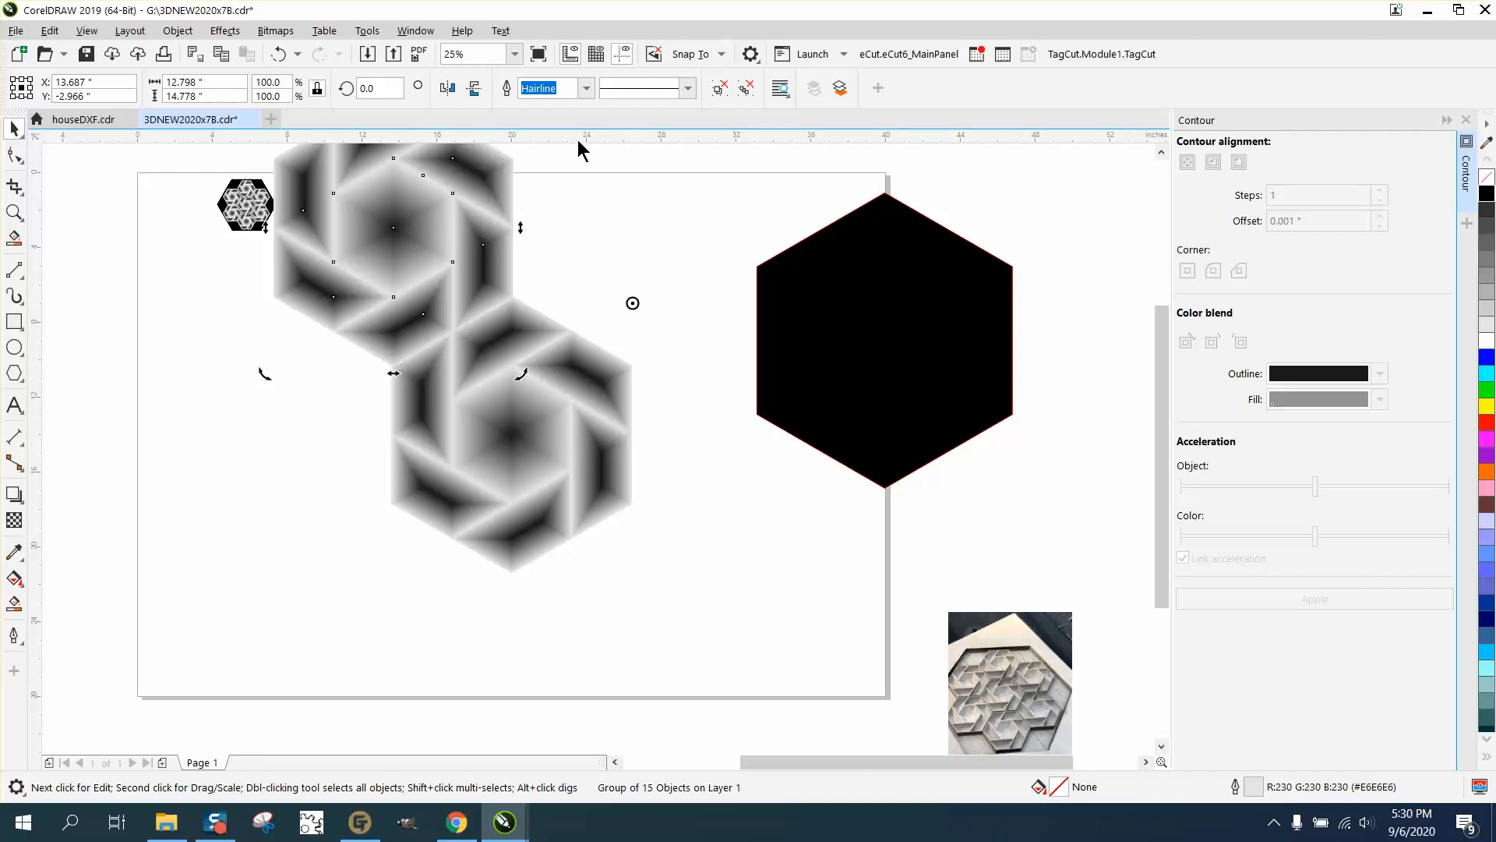
drag(578, 142, 577, 198)
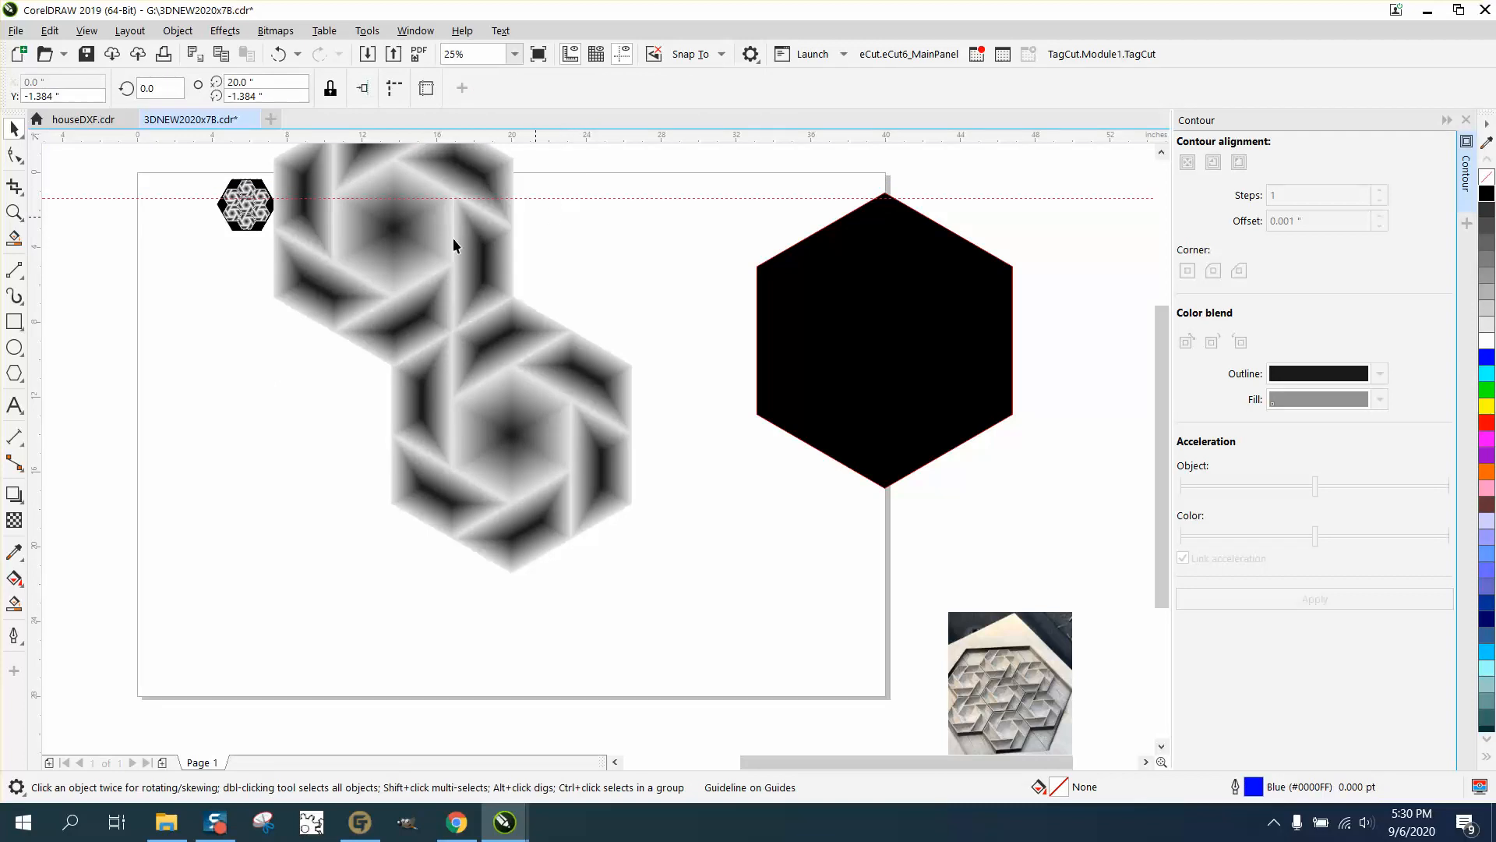
key(p)
drag(175, 313, 176, 314)
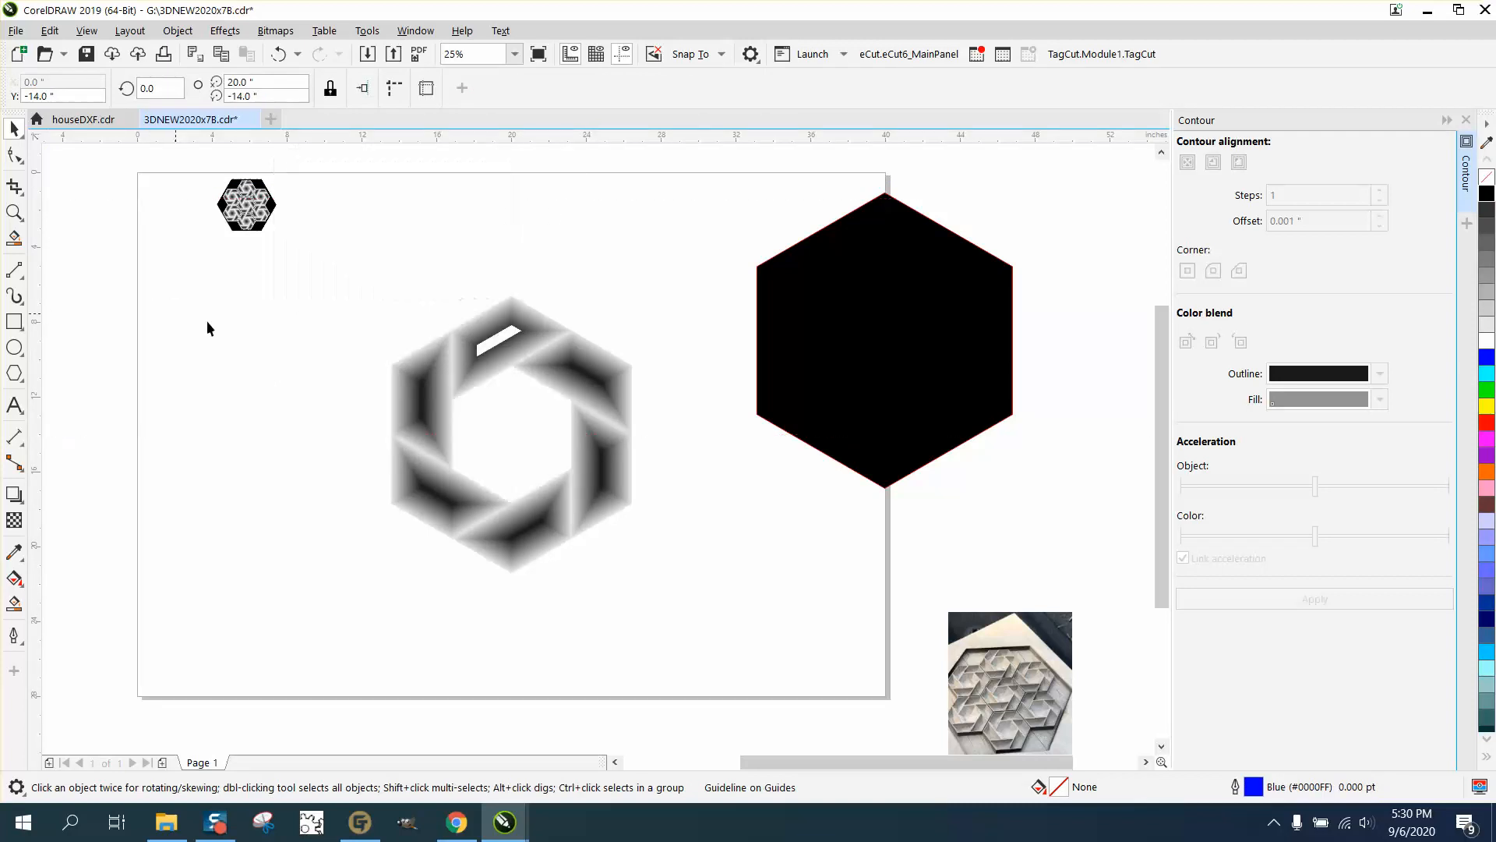
key(p)
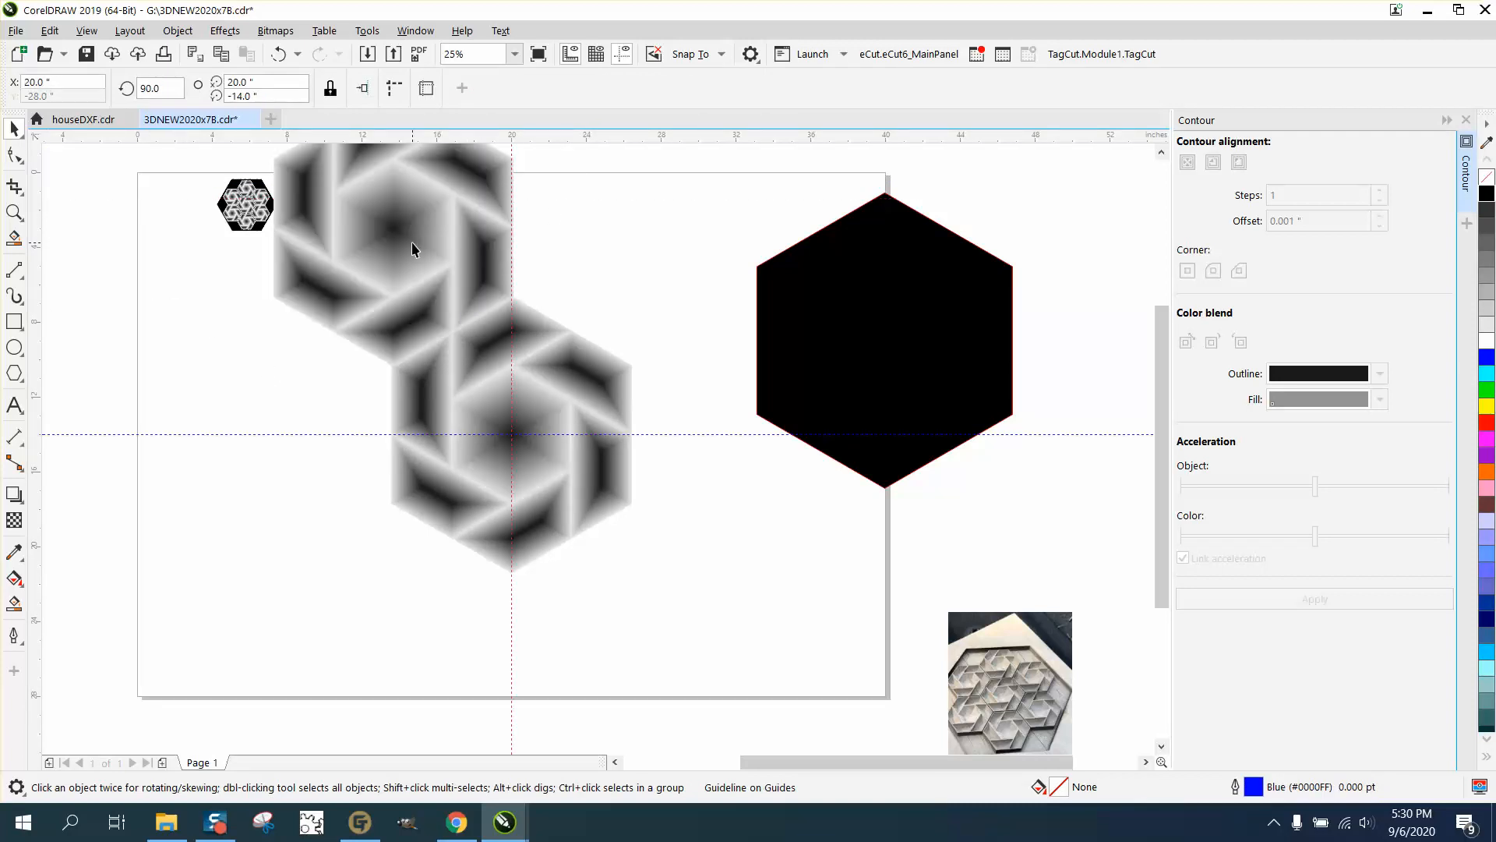
click(412, 243)
drag(395, 229, 348, 194)
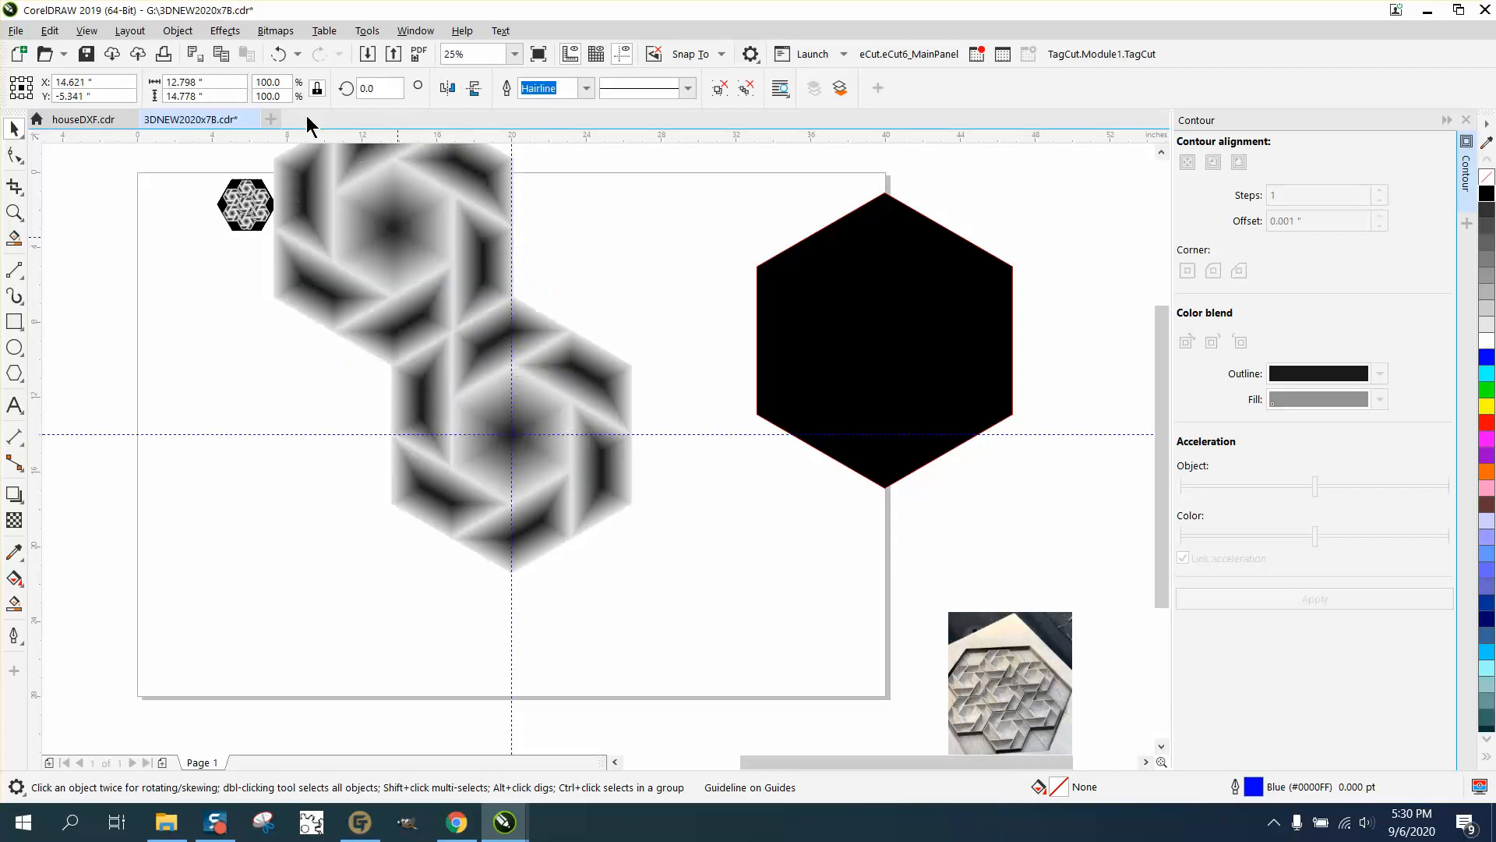
click(281, 56)
Place the upper pattern group's rotation centre at the guideline crossing, and turn on snapping to guidelines
click(407, 227)
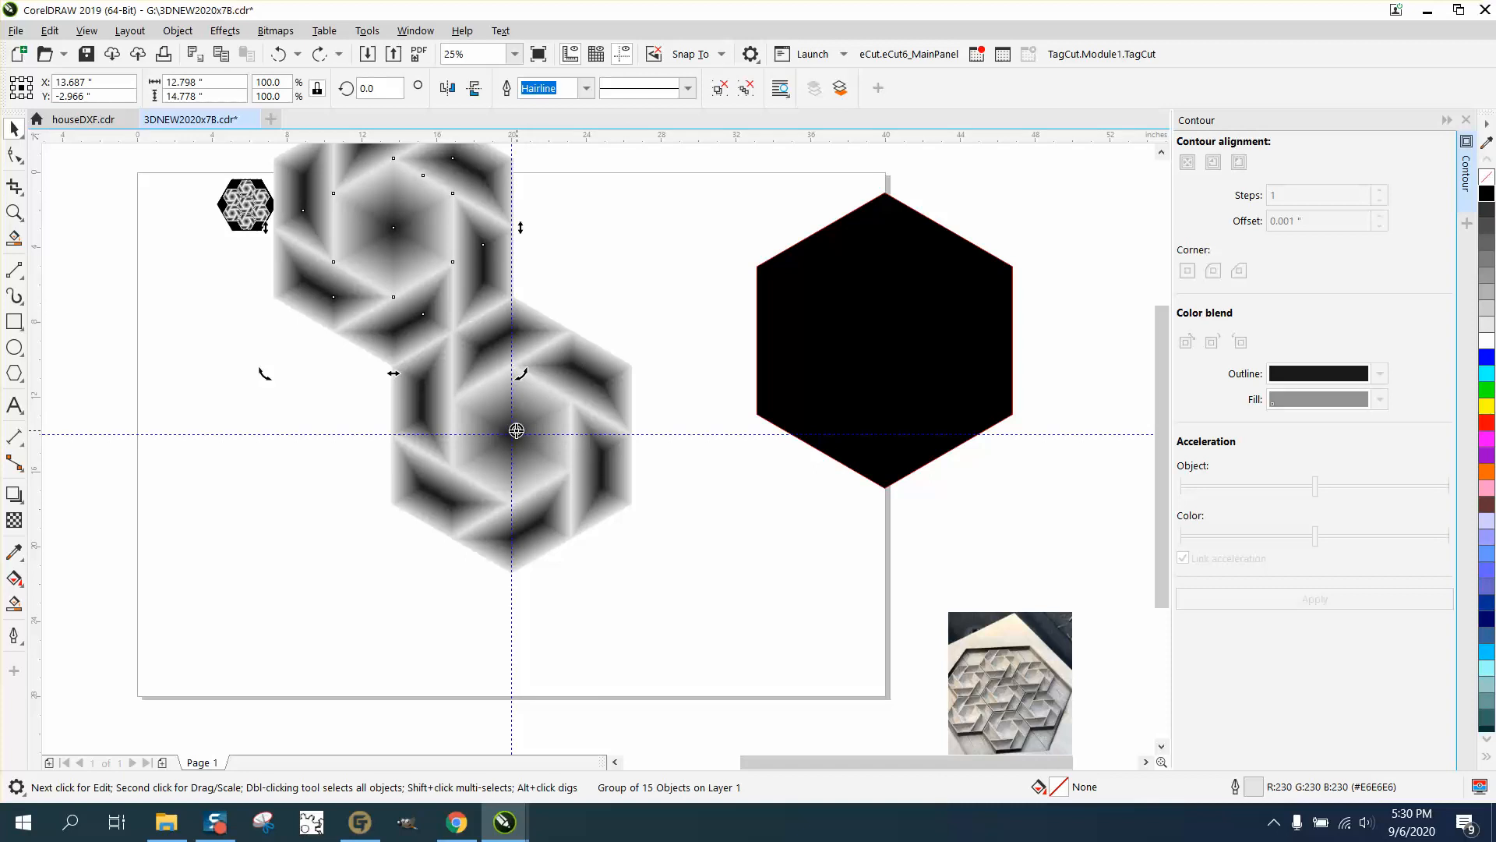
drag(512, 431, 511, 434)
click(717, 54)
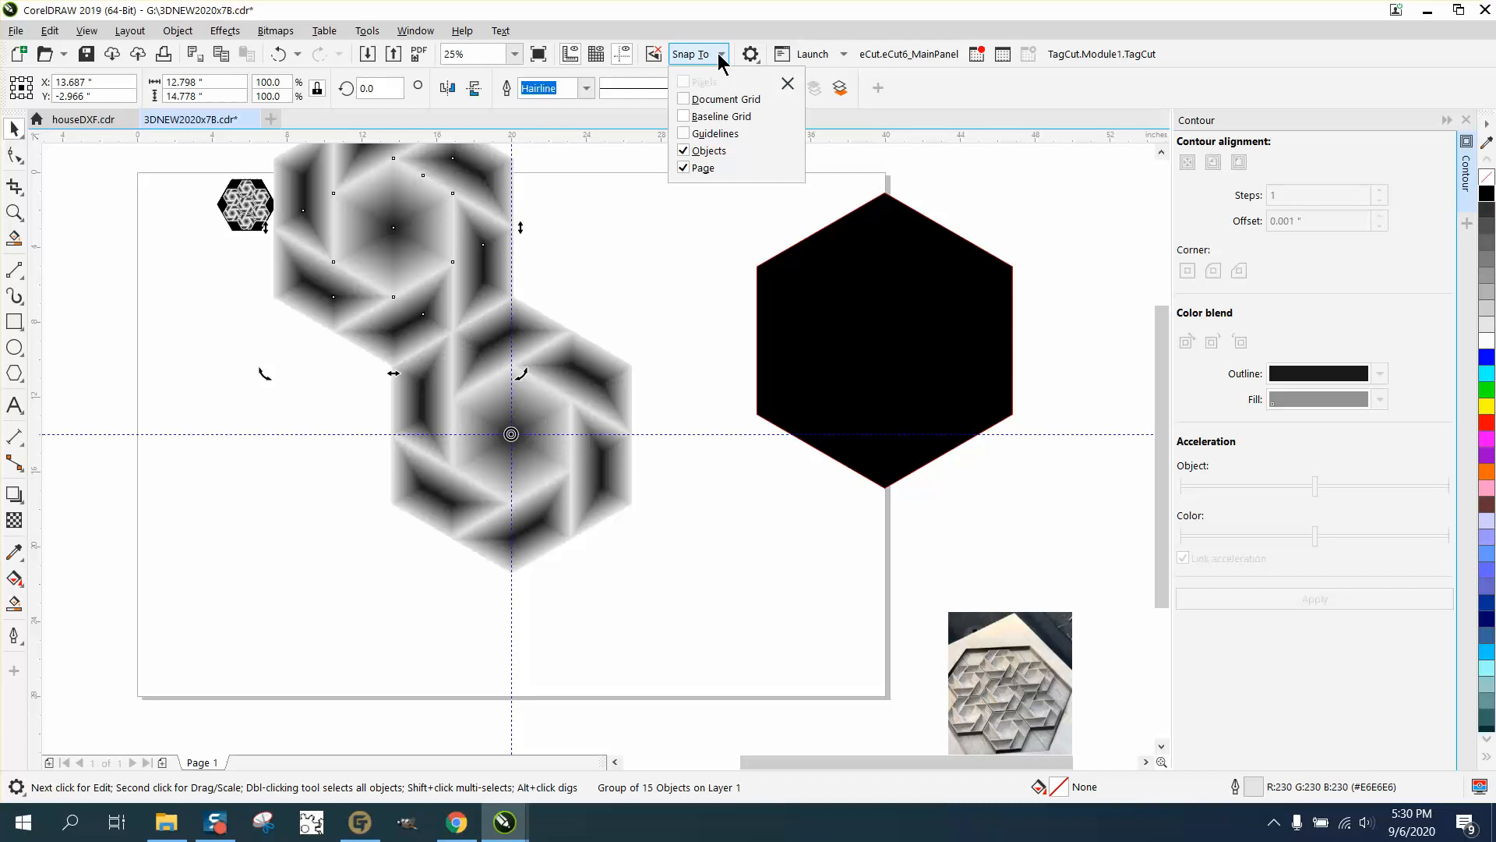
click(684, 134)
click(513, 433)
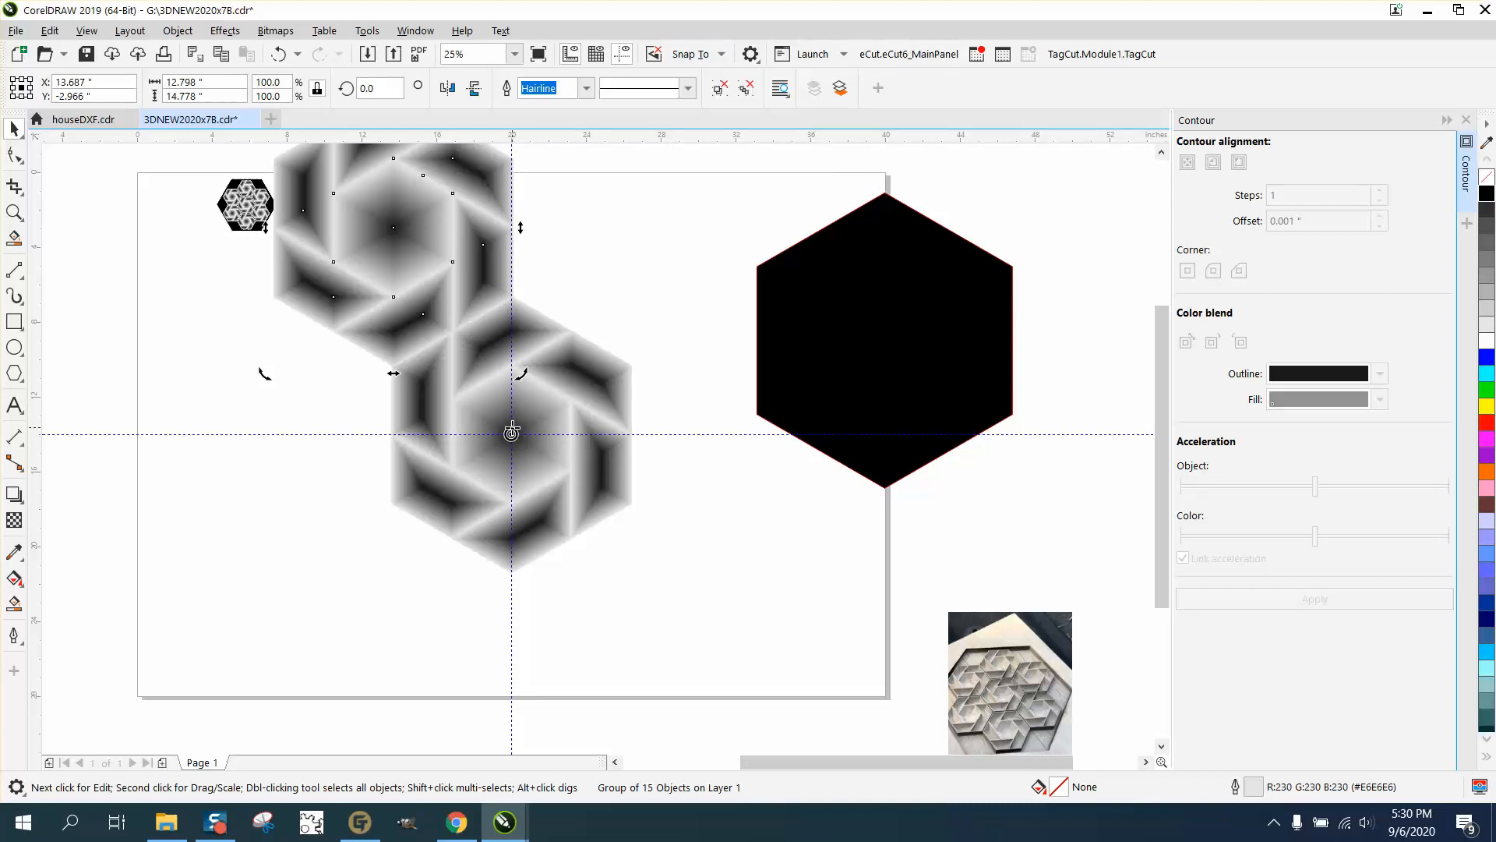
Drop the upper group's rotation centre off the guideline crossing, and move the page-centred pattern group to X 10, Y -14 inches
mouse_move(511, 431)
mouse_down()
mouse_move(629, 306)
mouse_move(610, 344)
mouse_move(511, 434)
mouse_move(598, 295)
mouse_up()
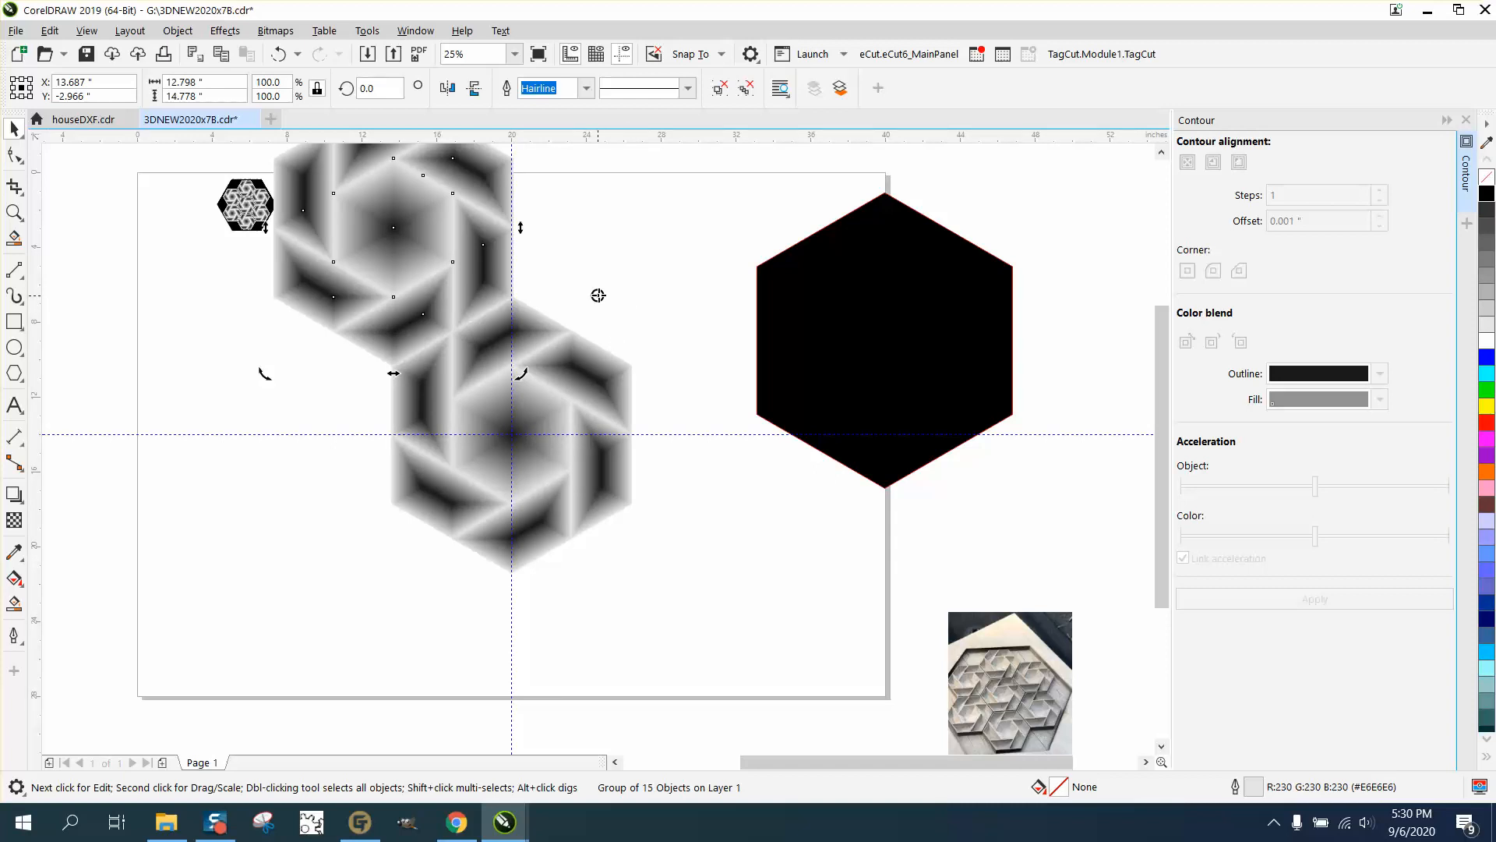
click(603, 368)
key(Left)
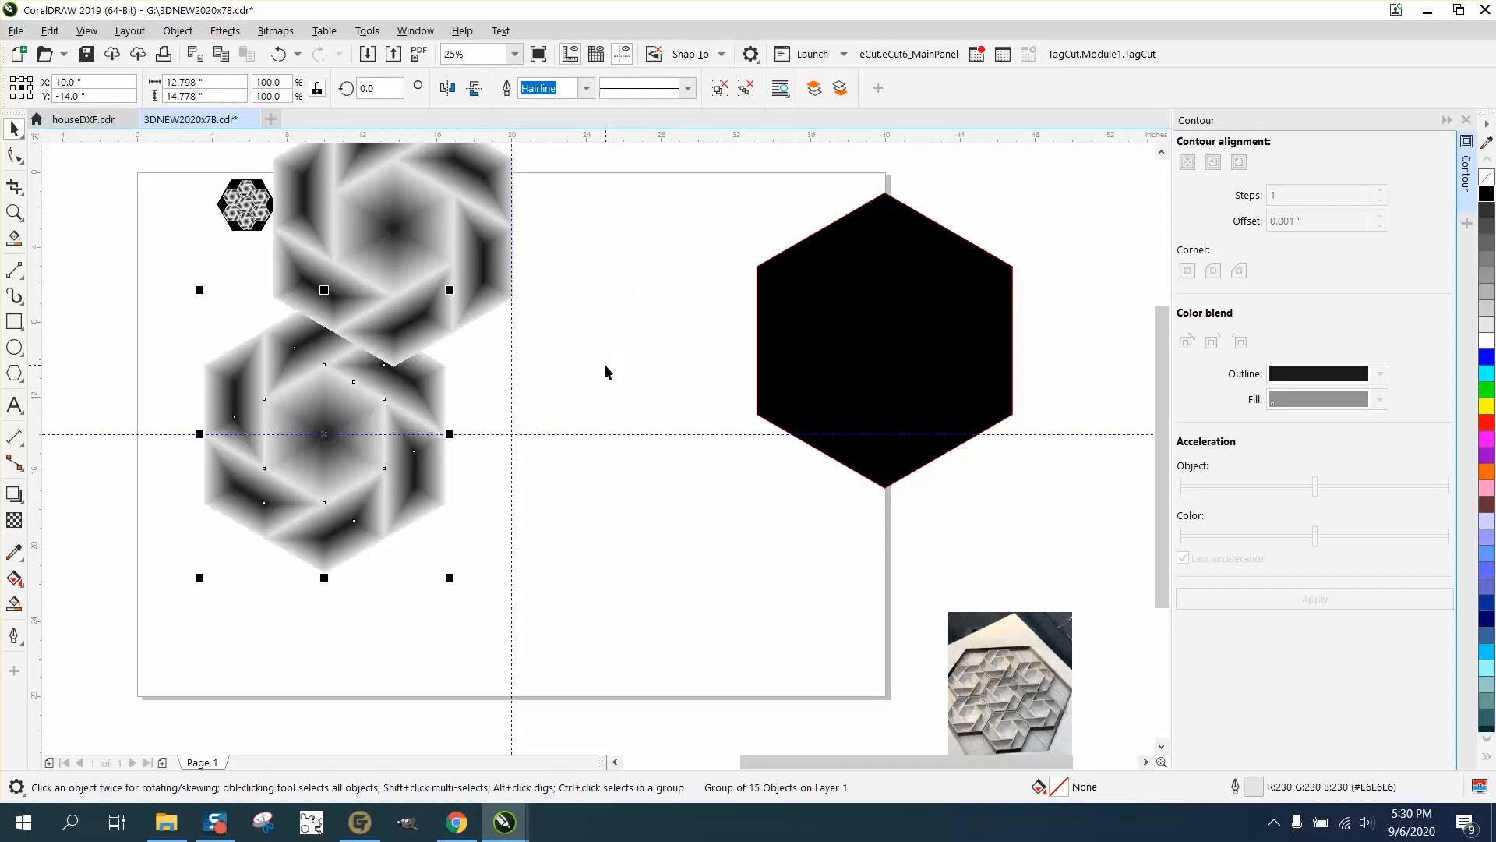
Snap the upper pattern group's rotation centre to the crossing of the two guidelines
click(402, 234)
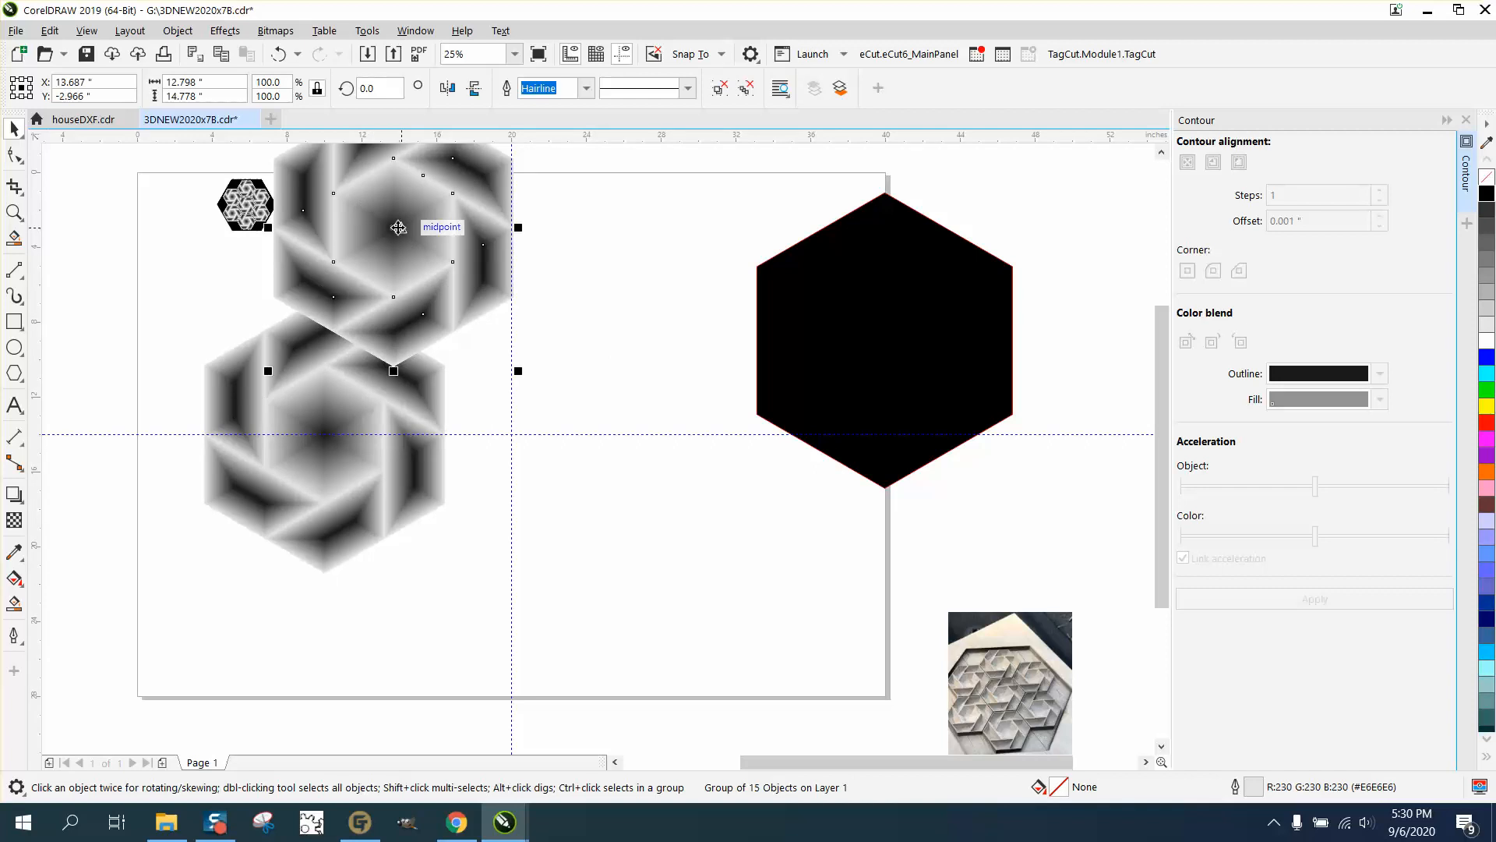
click(399, 228)
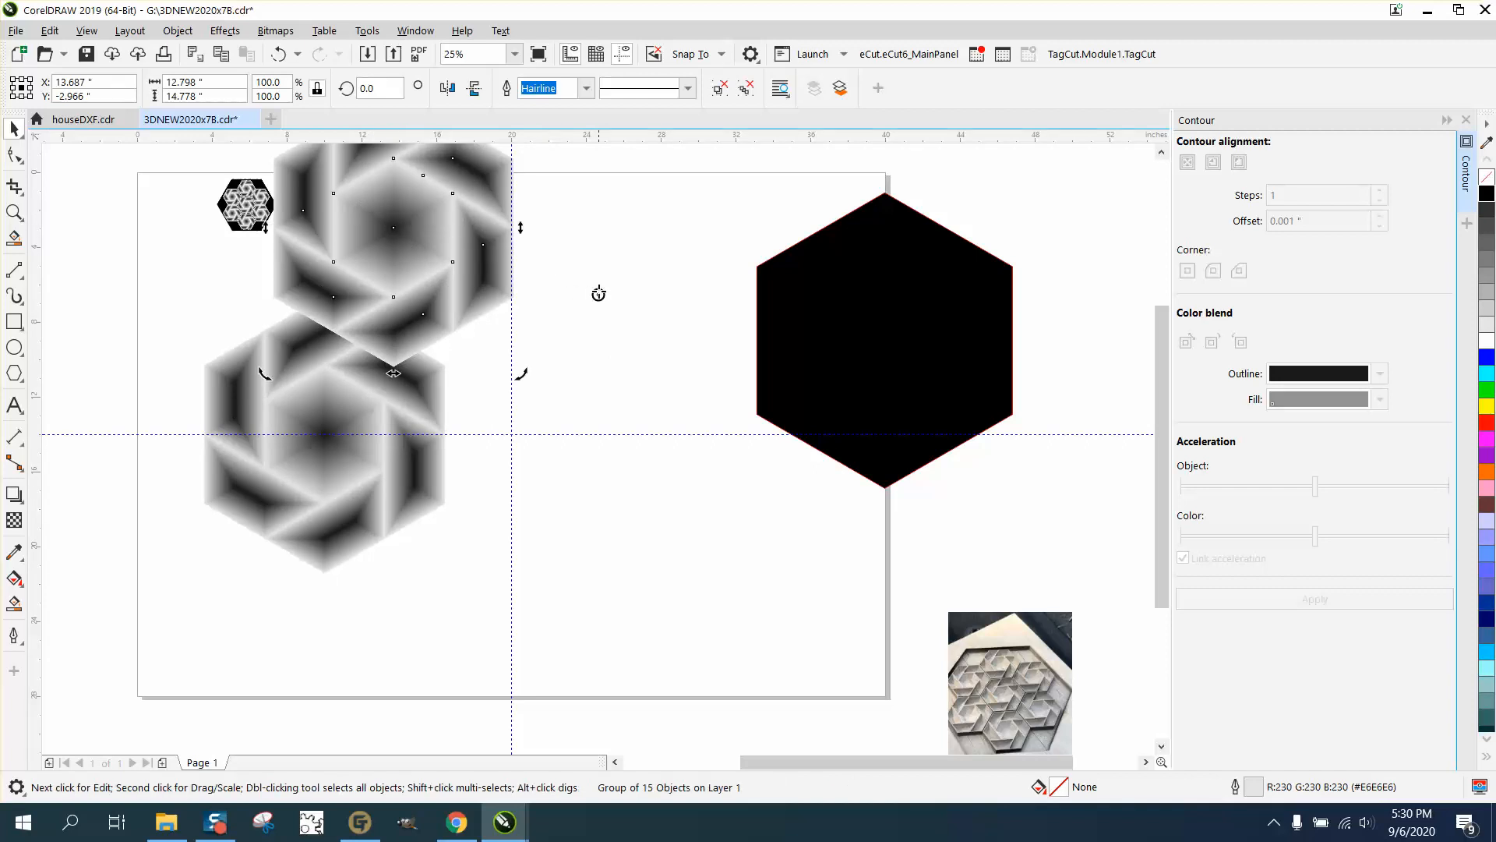
drag(599, 294, 511, 431)
click(451, 234)
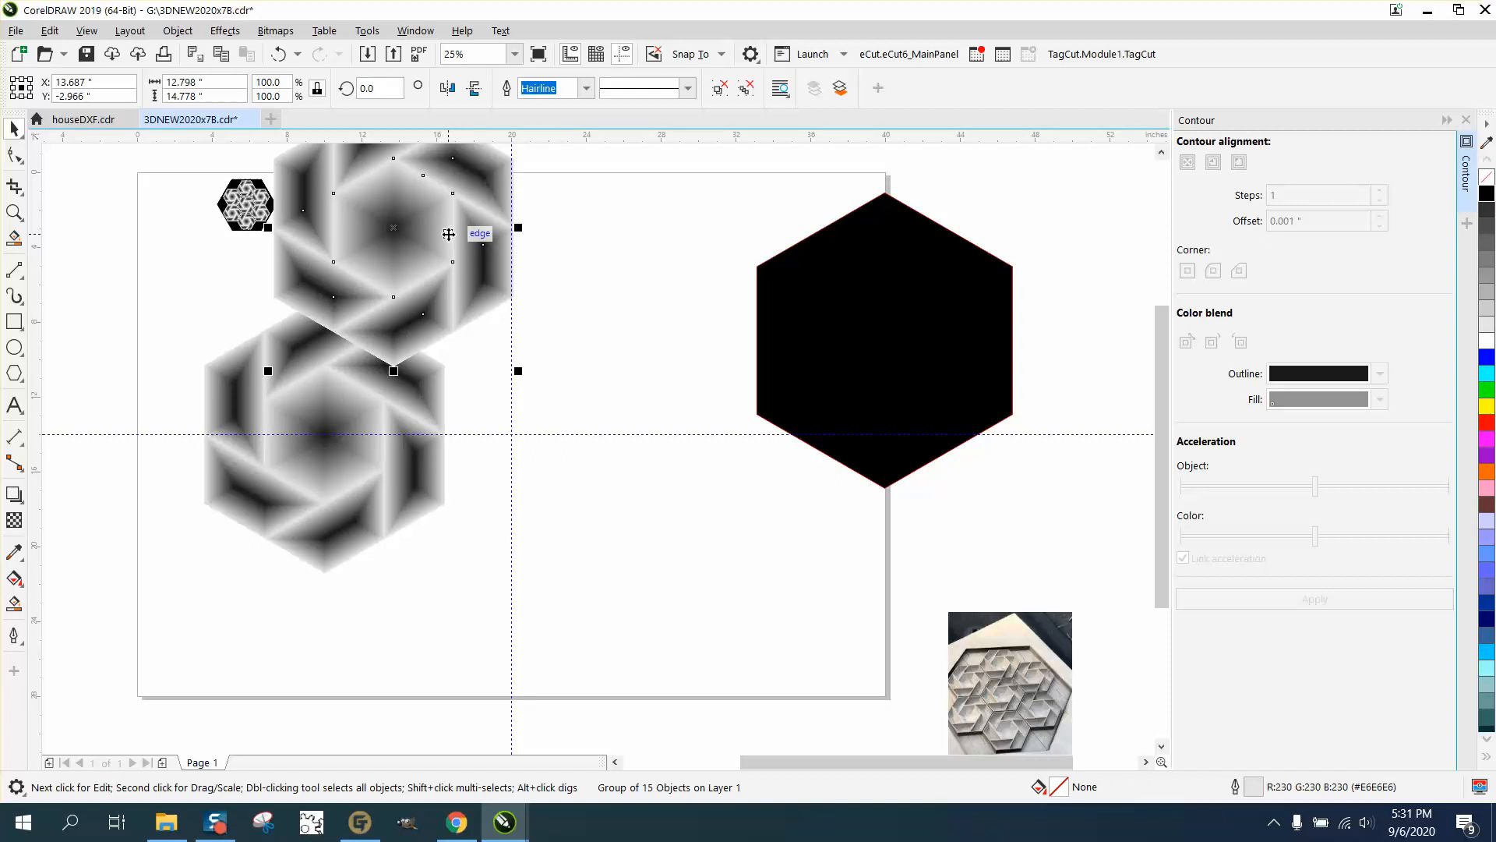
click(448, 234)
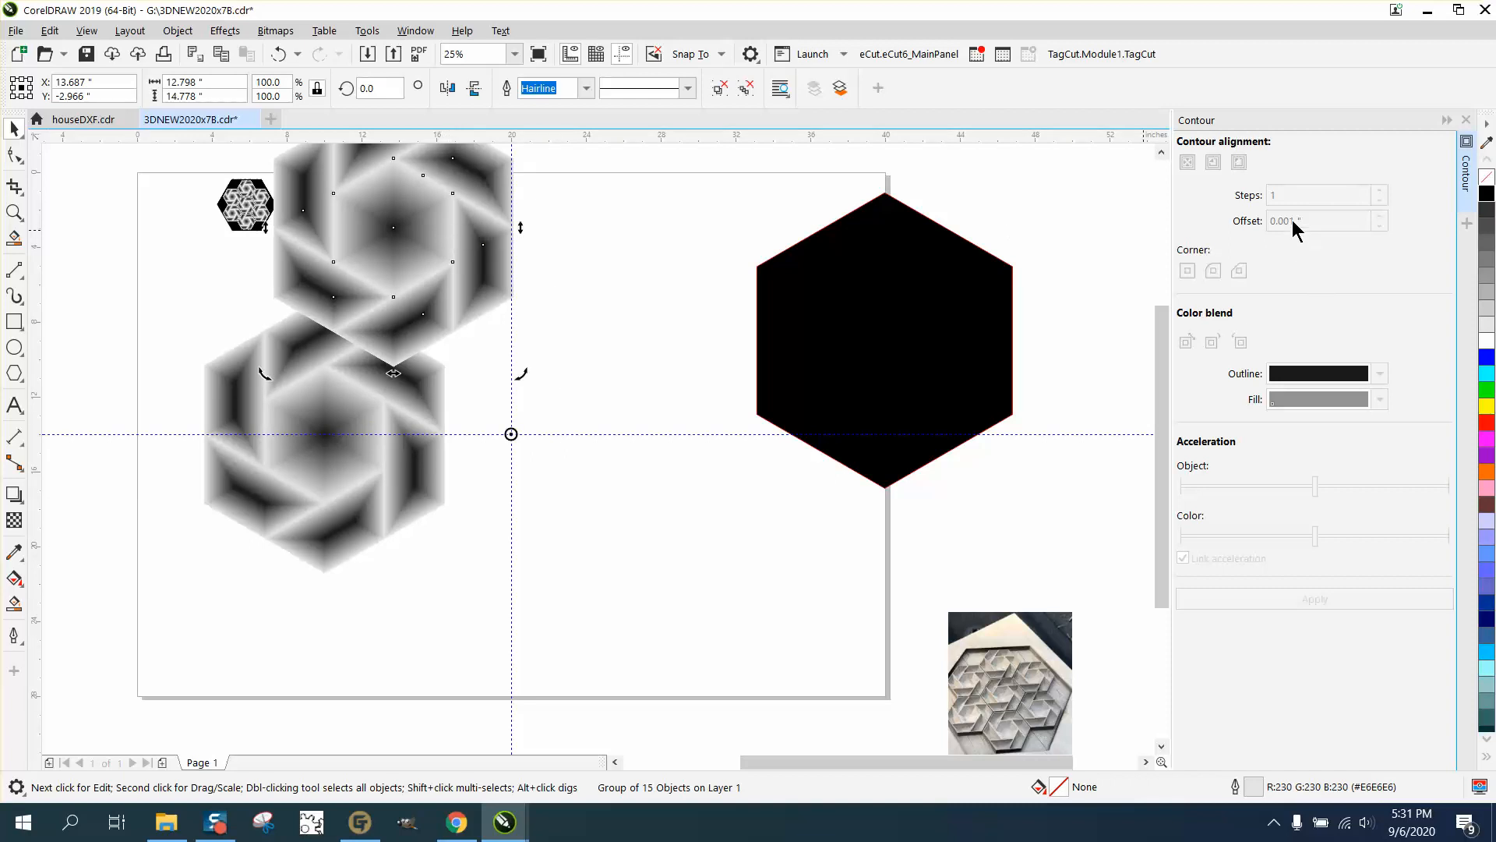
Replace the Contour settings with Transform, and rotate the upper group 60 degrees about X 20, Y -14 inches with 5 copies
click(1466, 119)
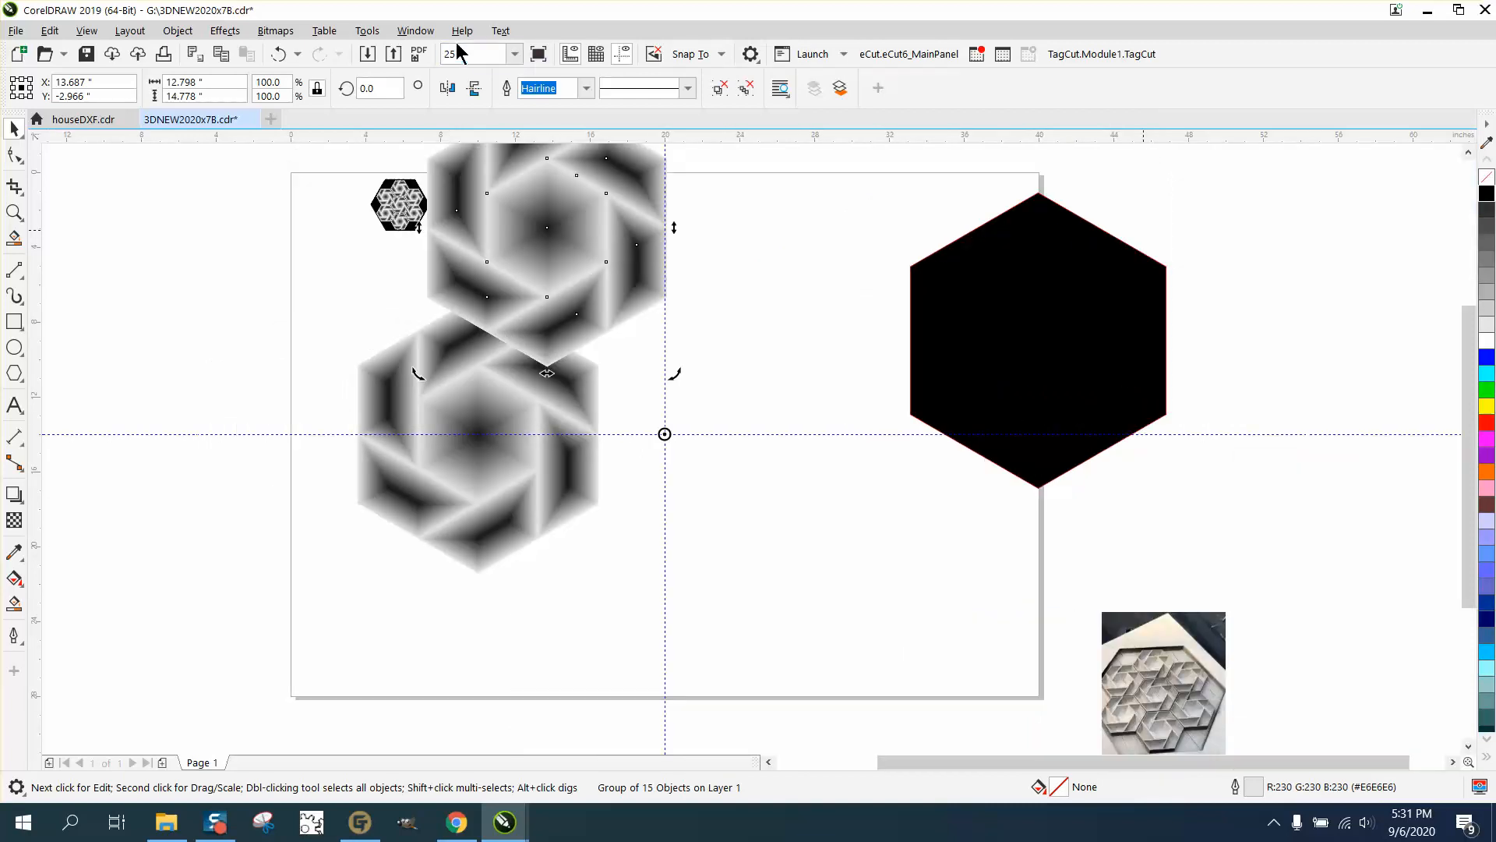
click(416, 30)
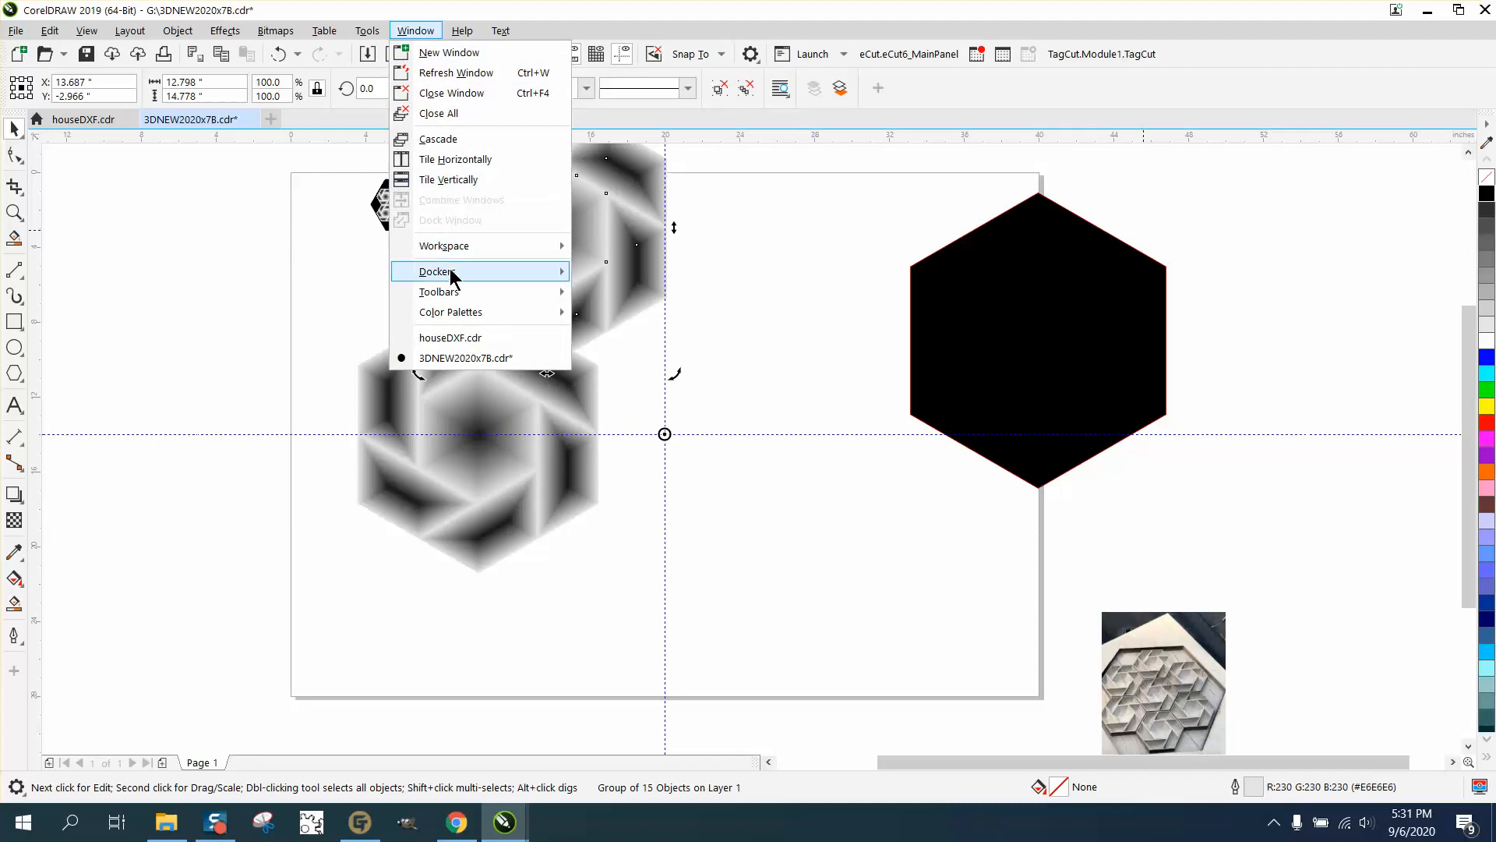
mouse_move(451, 274)
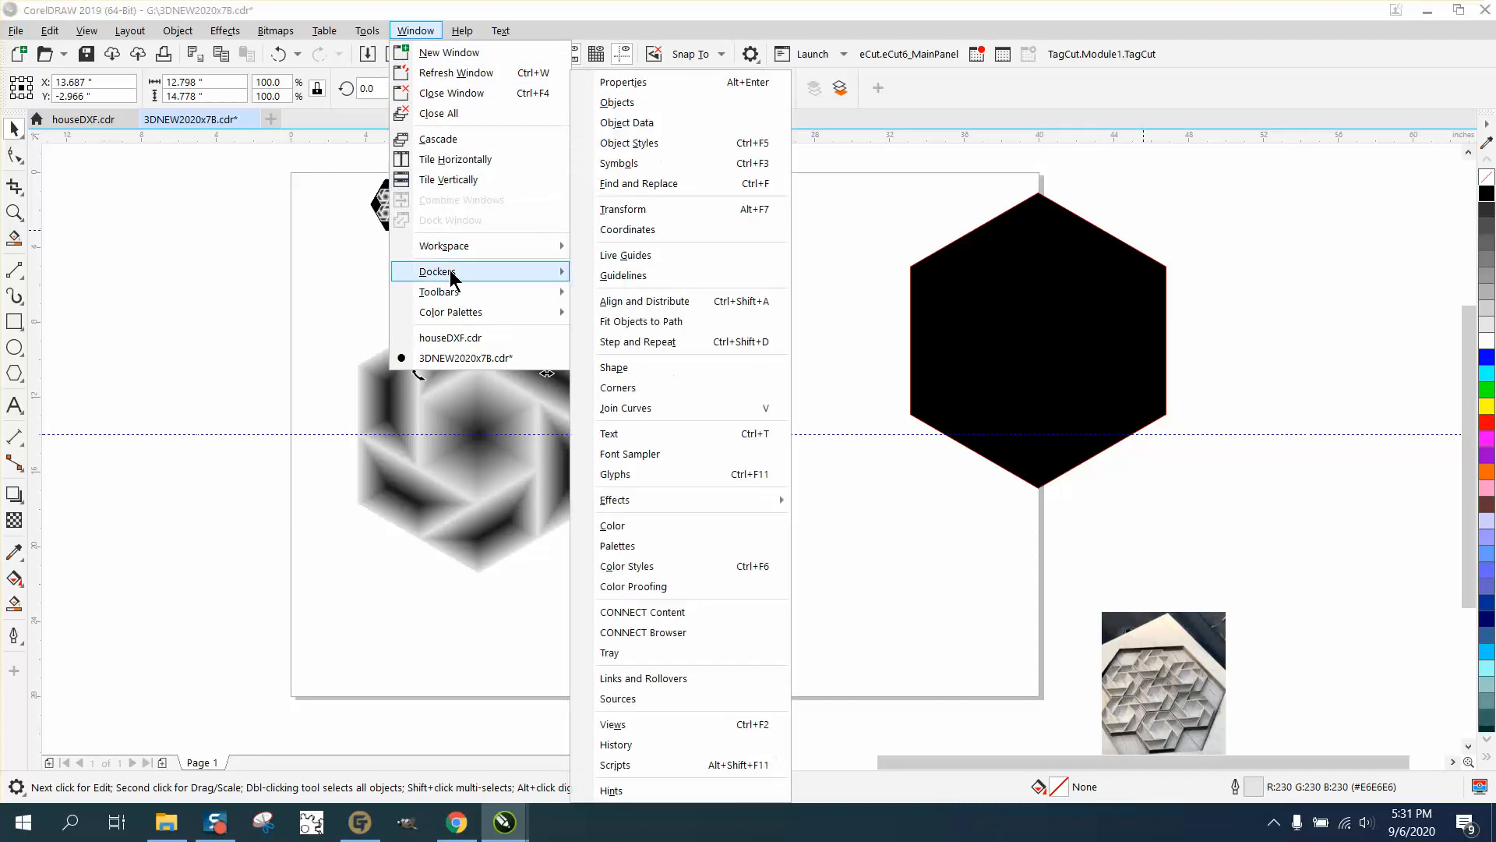
click(623, 209)
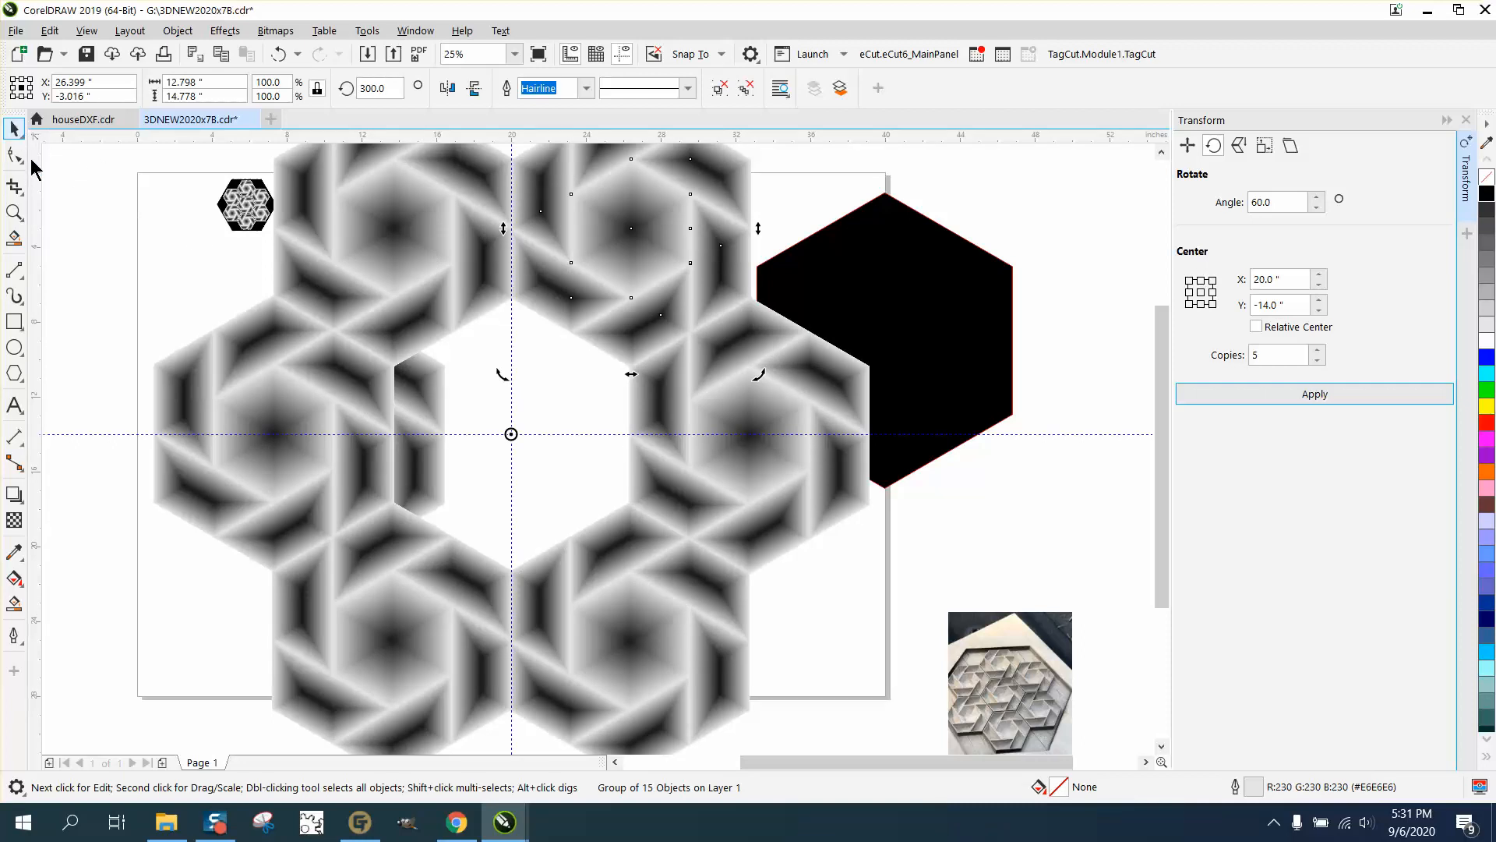
Centre the leftover pattern group on the page so it fills the gap in the middle of the ring
click(129, 269)
click(425, 395)
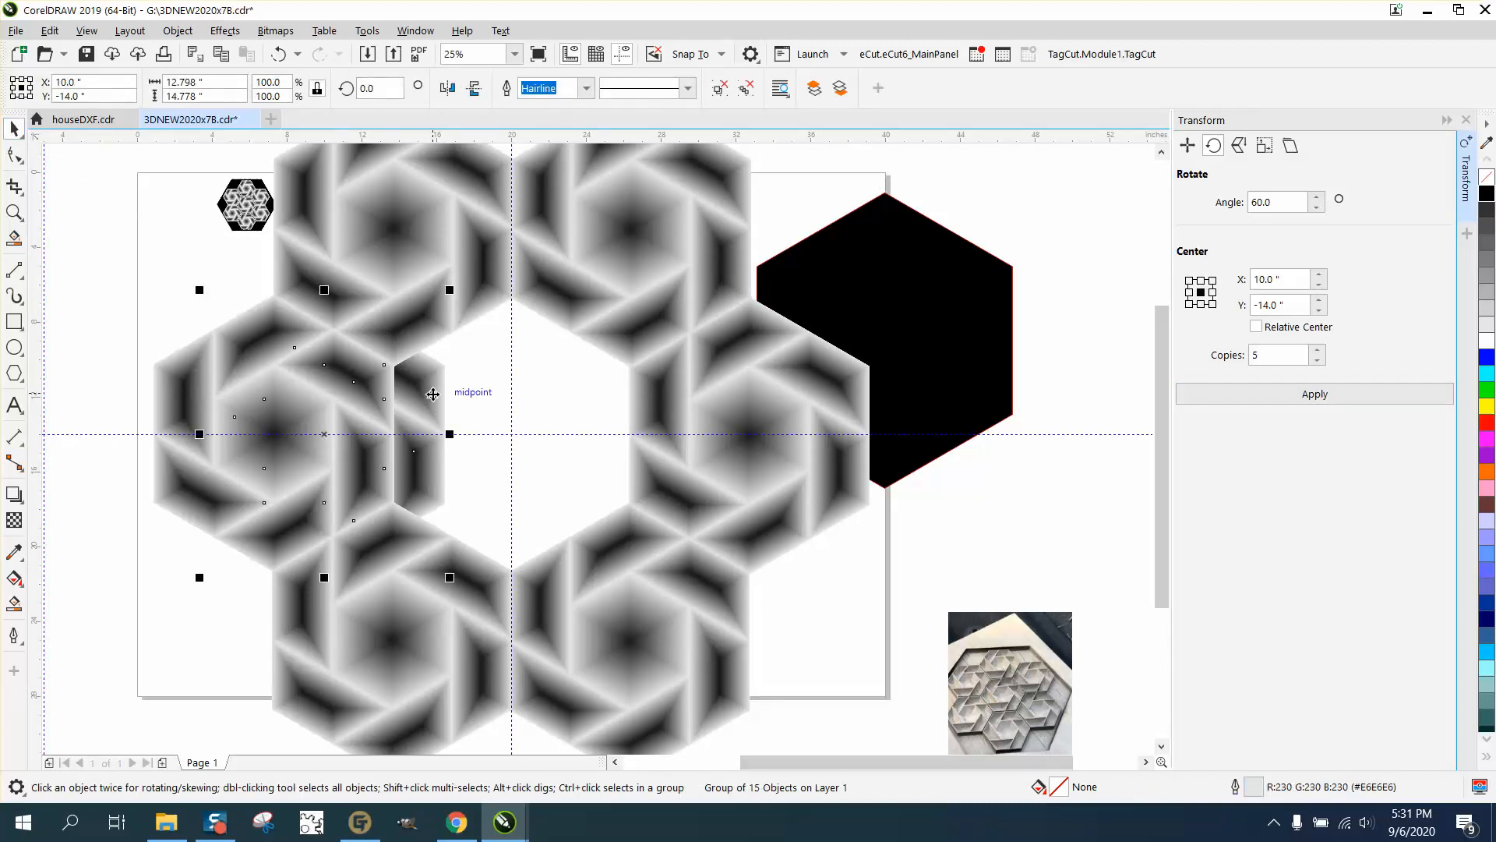
key(p)
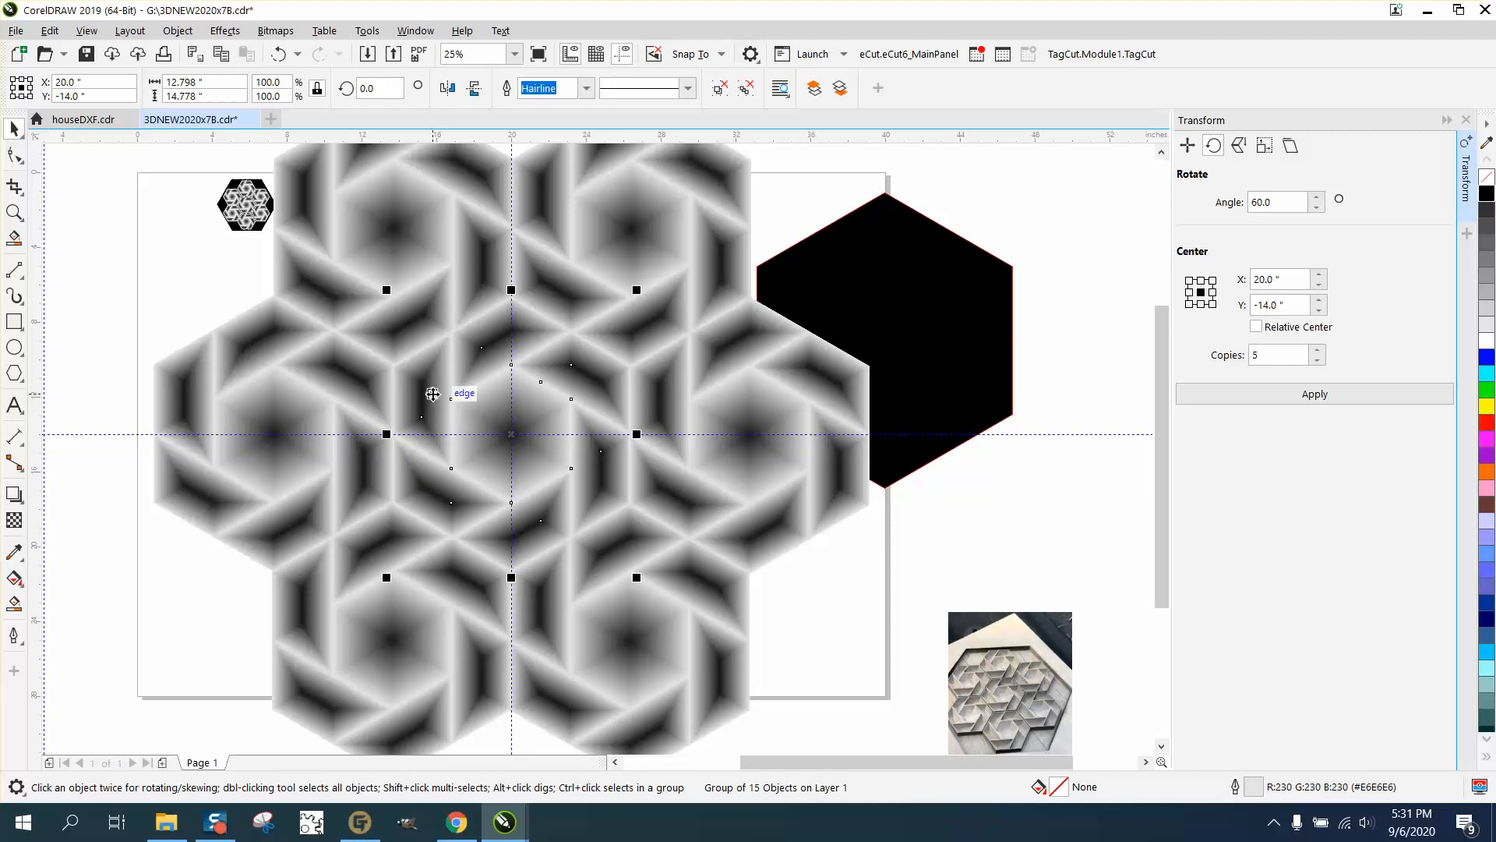
Move the black hexagon clear of the pattern to about X 47.2, Y -7.1 inches, and the small finished bitmap off the page's left side
mouse_move(928, 340)
mouse_down()
mouse_move(716, 382)
mouse_move(719, 352)
mouse_up()
drag(784, 314, 1137, 241)
scroll(460, 264, down, 1)
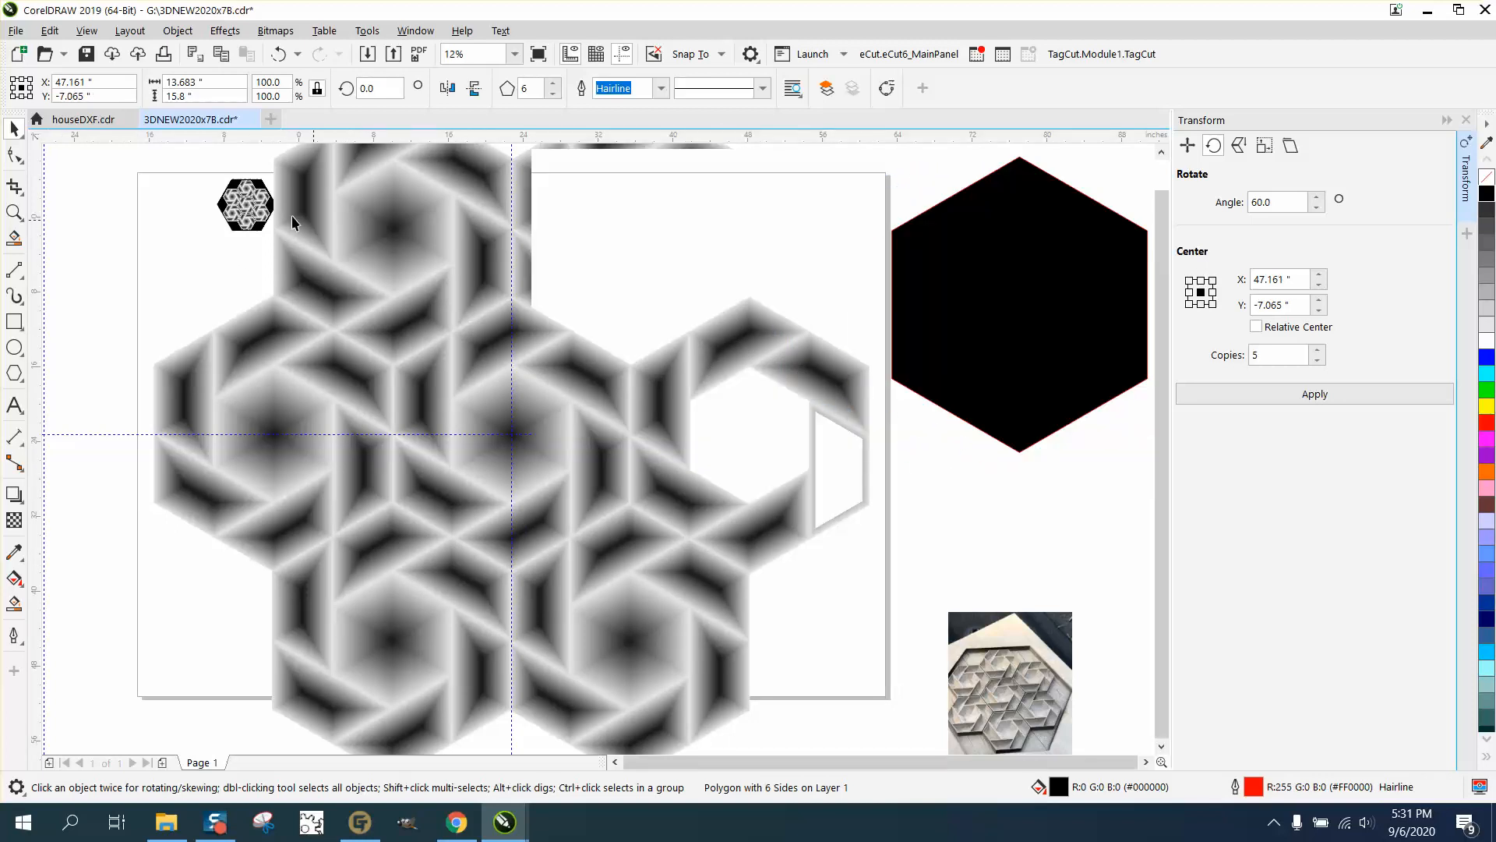
click(354, 234)
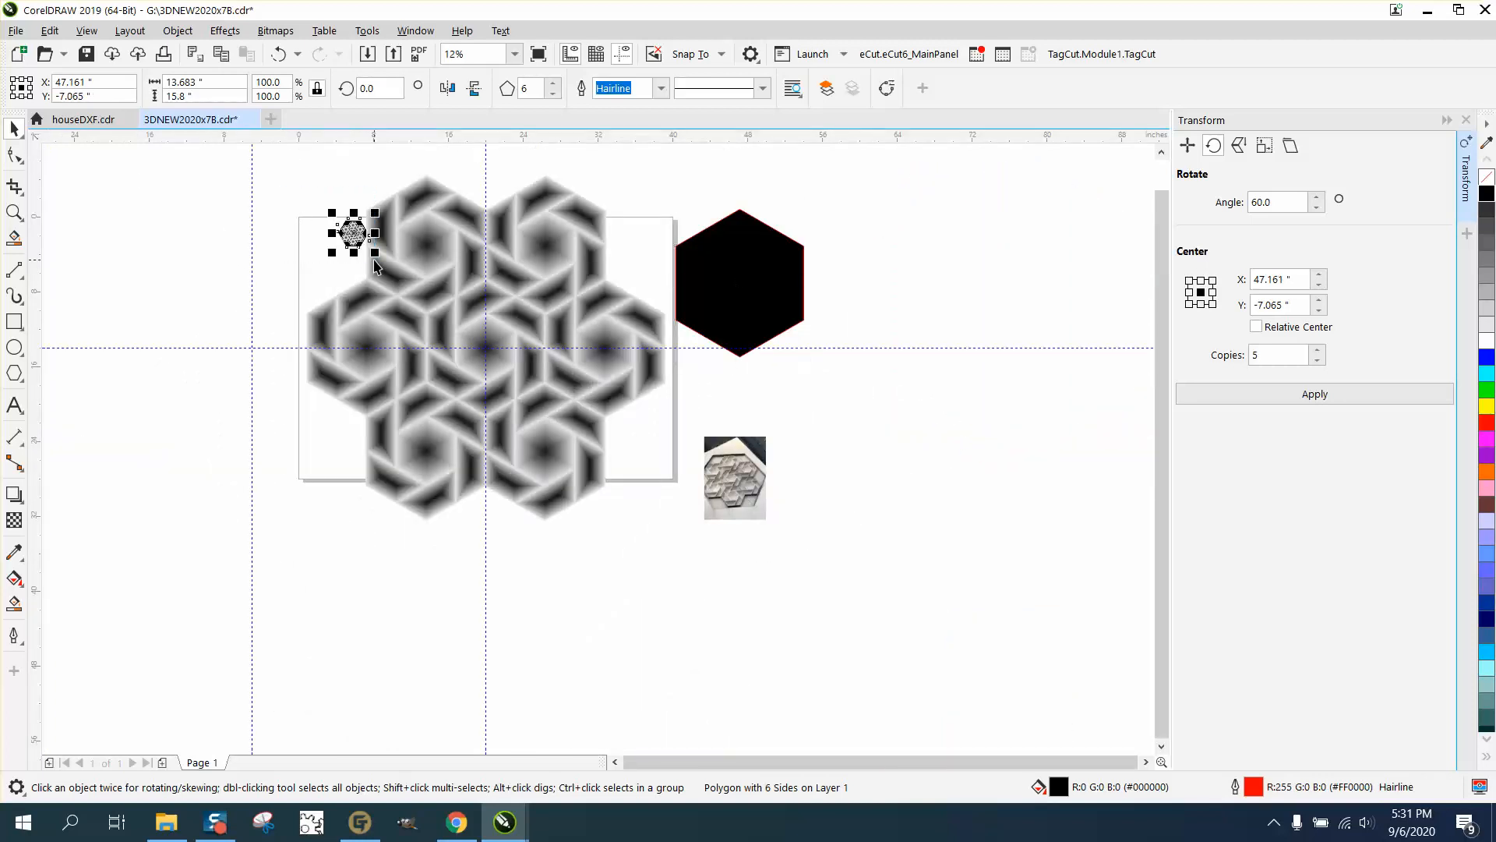
drag(355, 234, 165, 235)
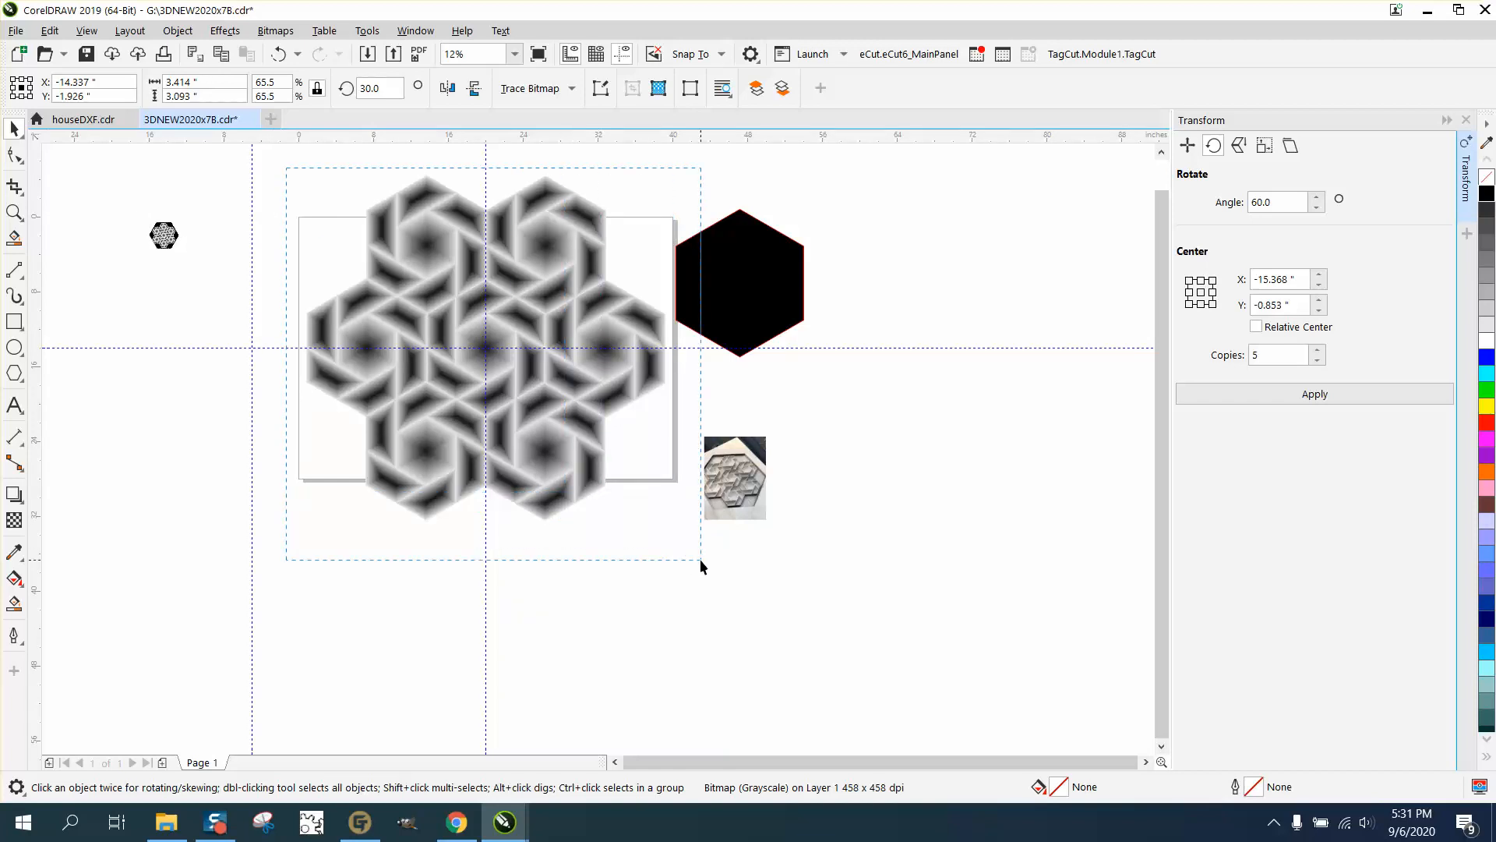
Group the seven pattern groups together and scale the group proportionally to a width of 4 inches
drag(700, 559, 700, 558)
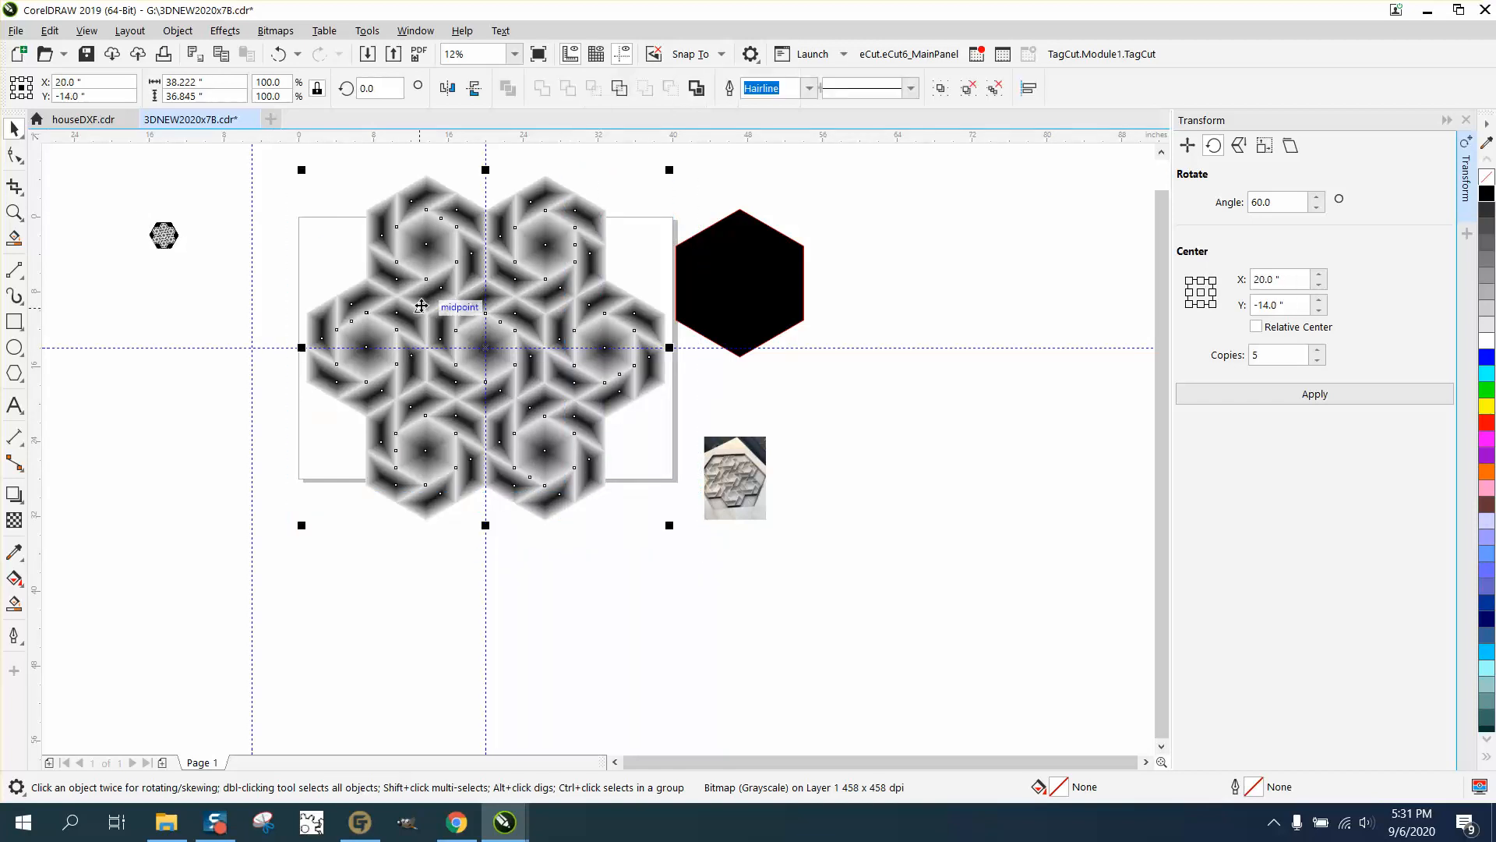
key(ctrl+g)
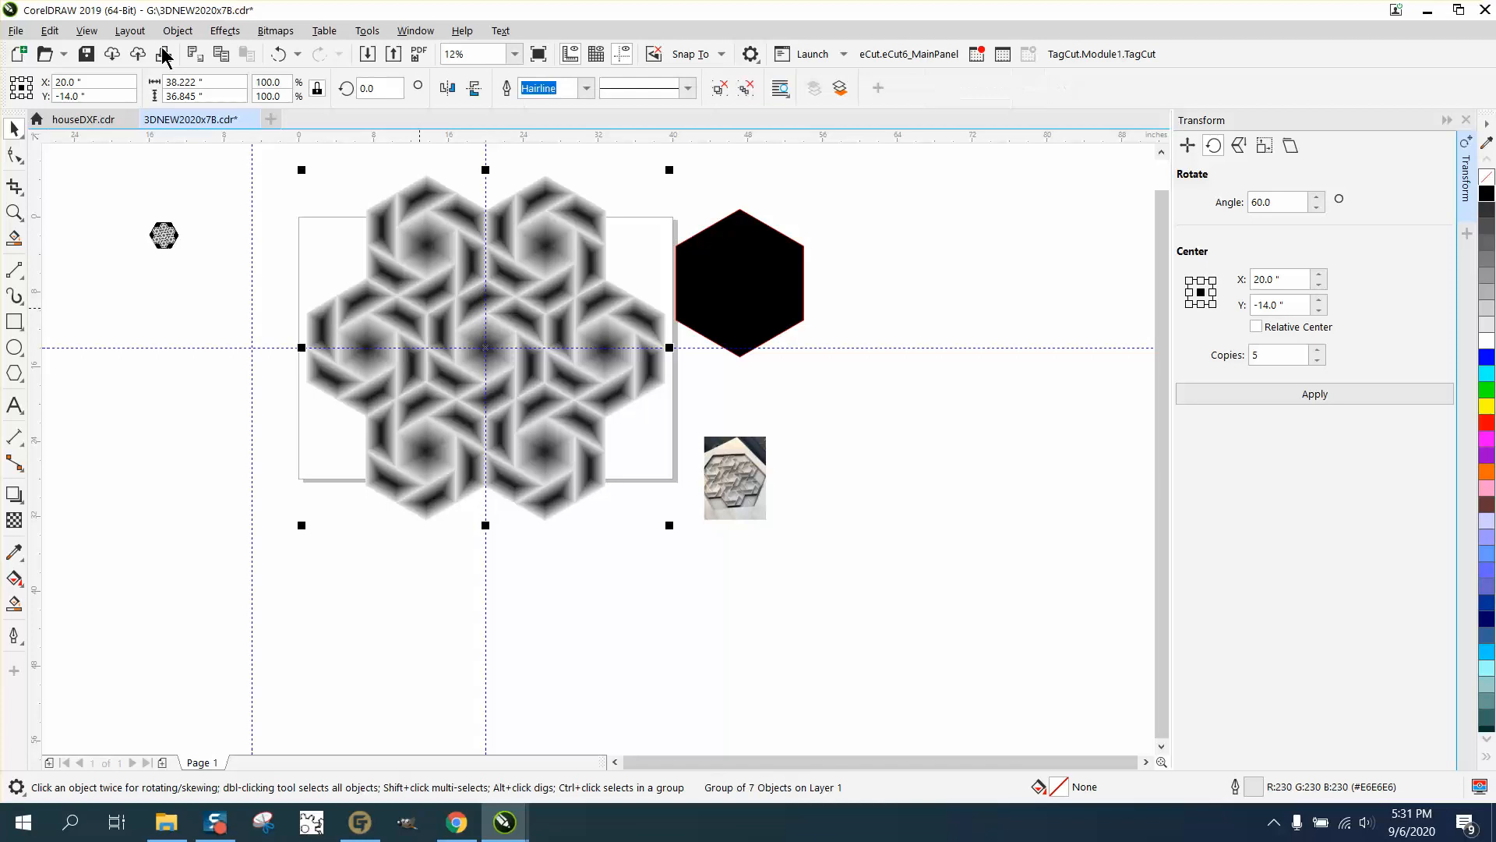
click(207, 82)
text(4.0)
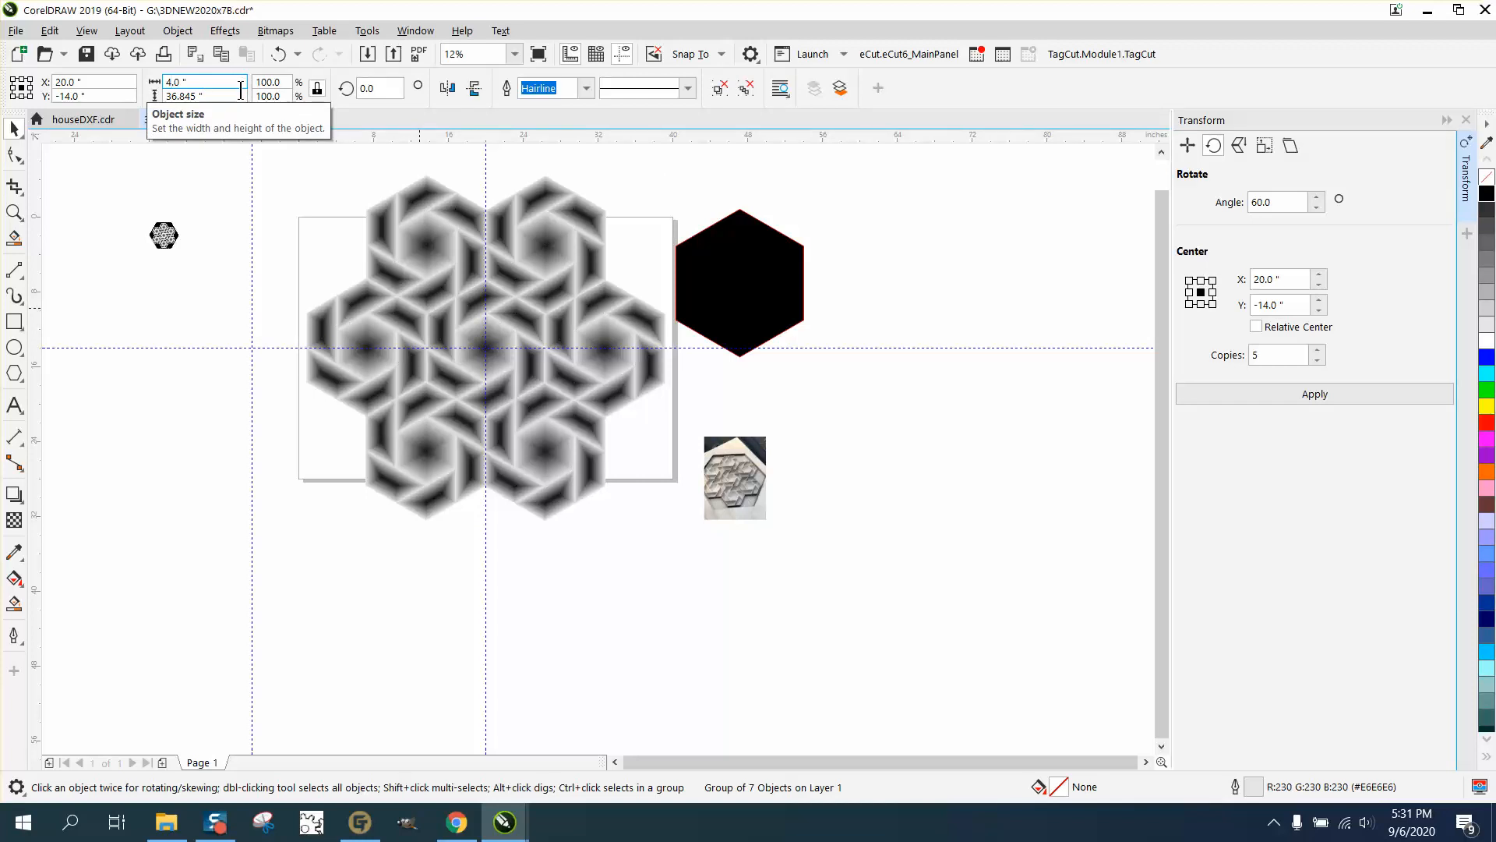
key(Return)
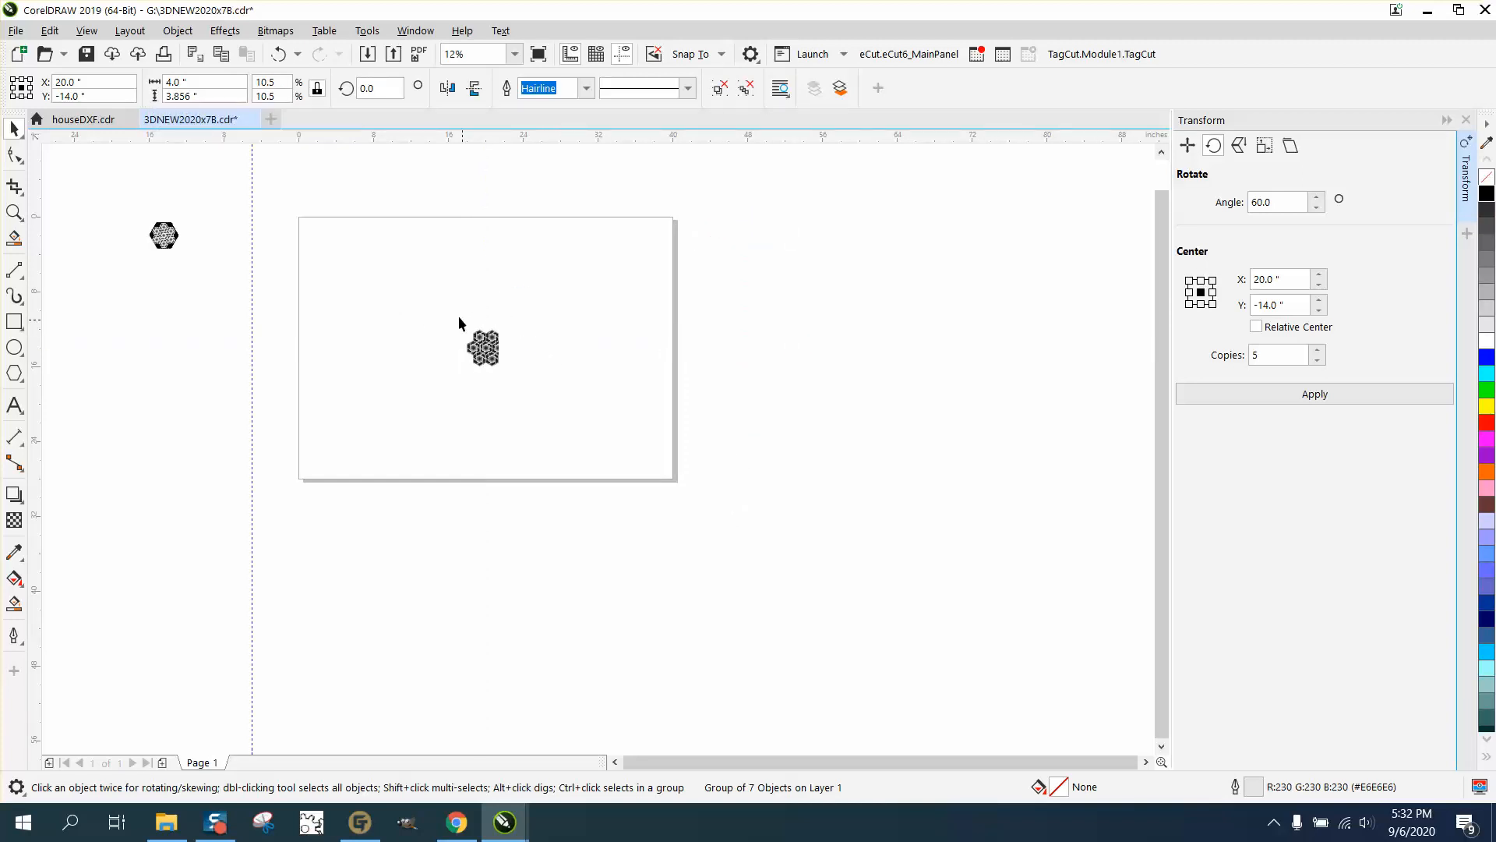
Move the scaled pattern group into the page's upper-left corner, centred at about X 2.36, Y -2.10 inches
drag(451, 312, 520, 383)
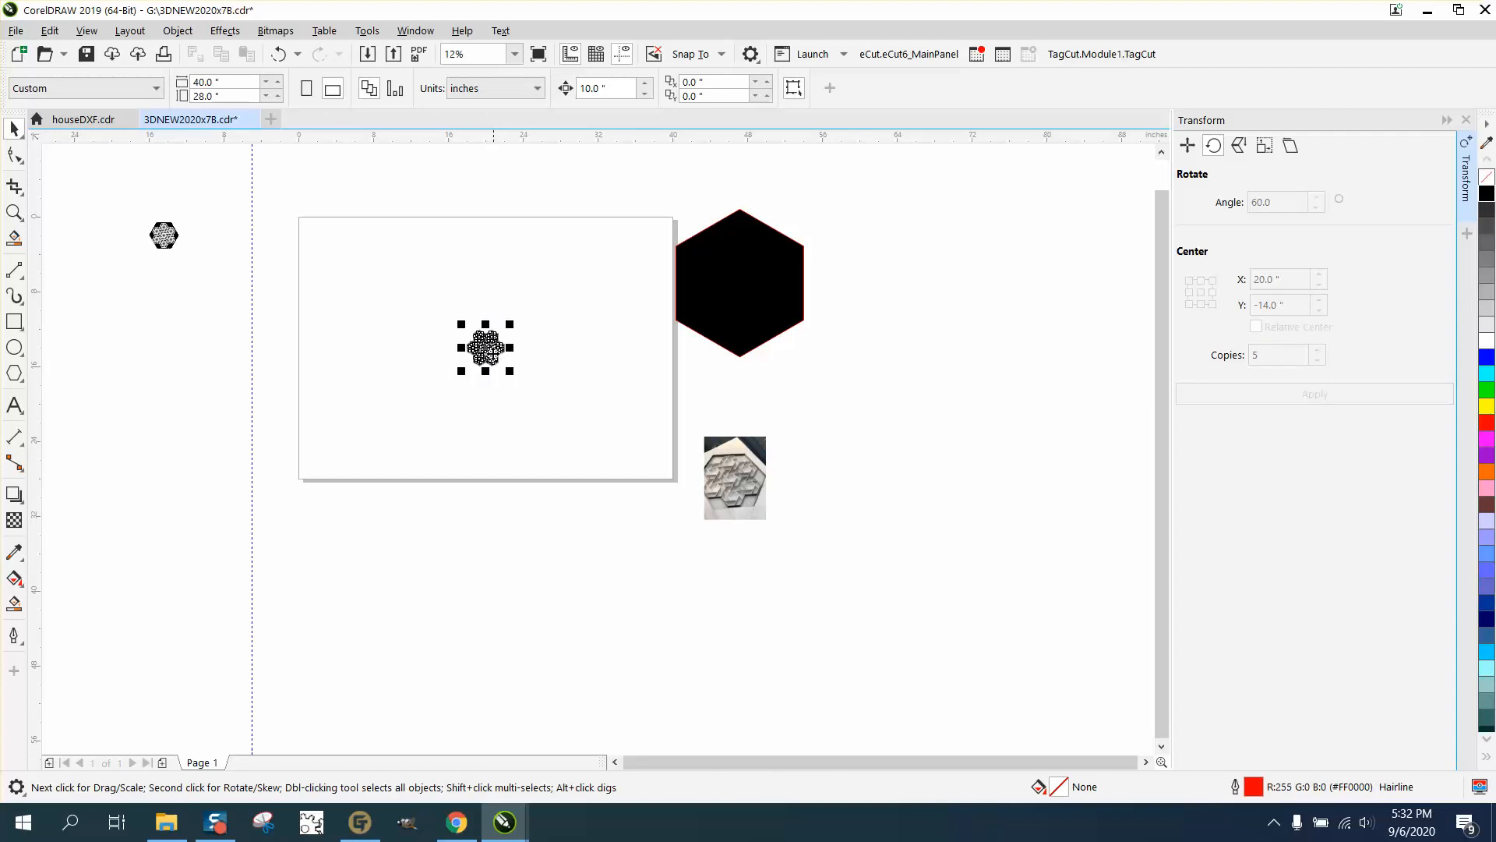
mouse_move(344, 257)
mouse_down()
mouse_move(296, 238)
mouse_move(363, 267)
mouse_up()
click(10, 209)
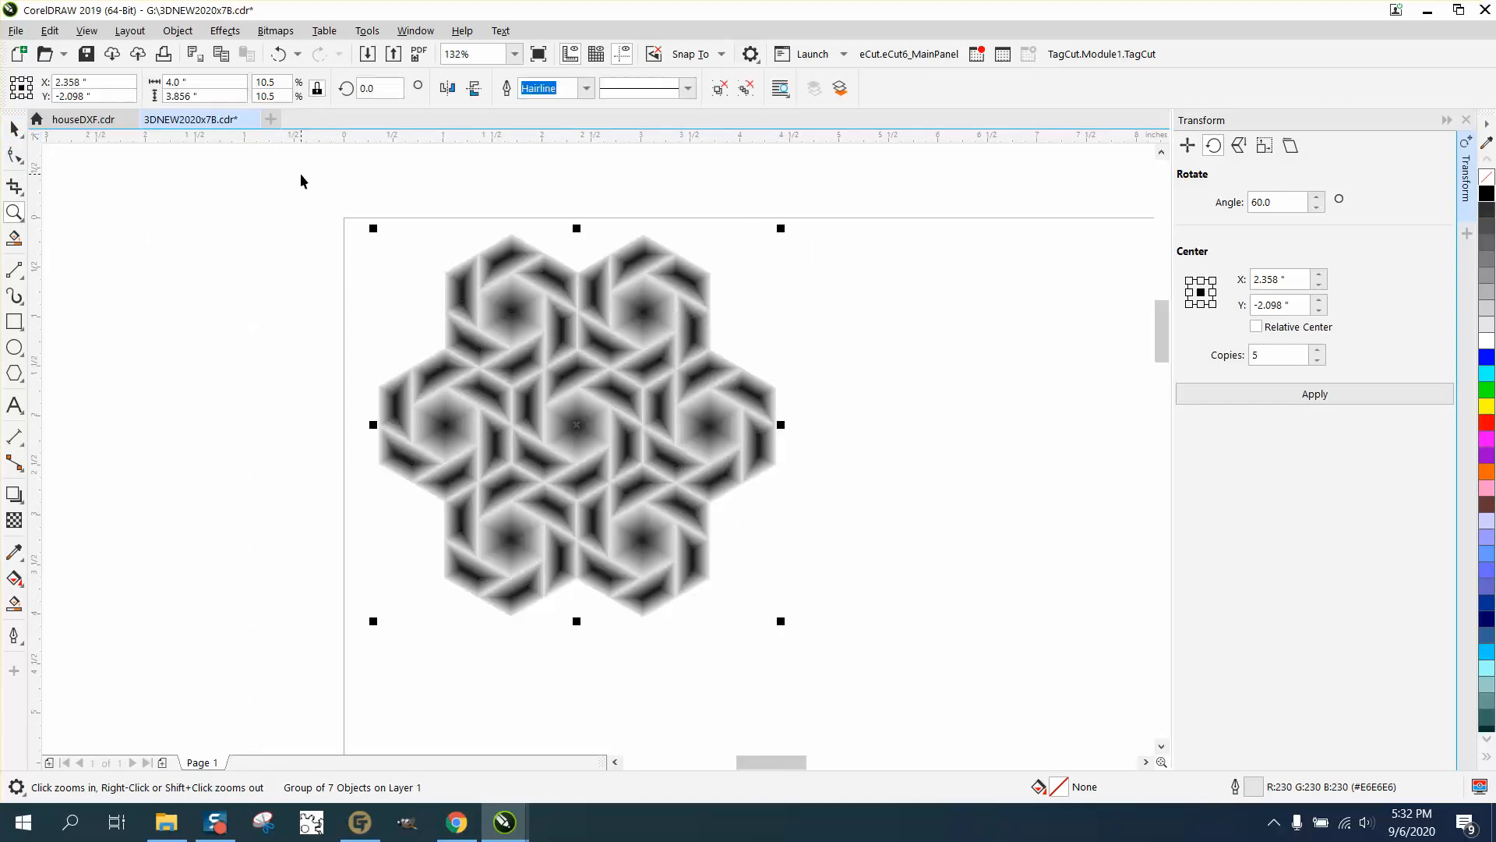
Convert the pattern group to a 300 dpi 8-bit grayscale bitmap with anti-aliasing and a transparent background
click(283, 34)
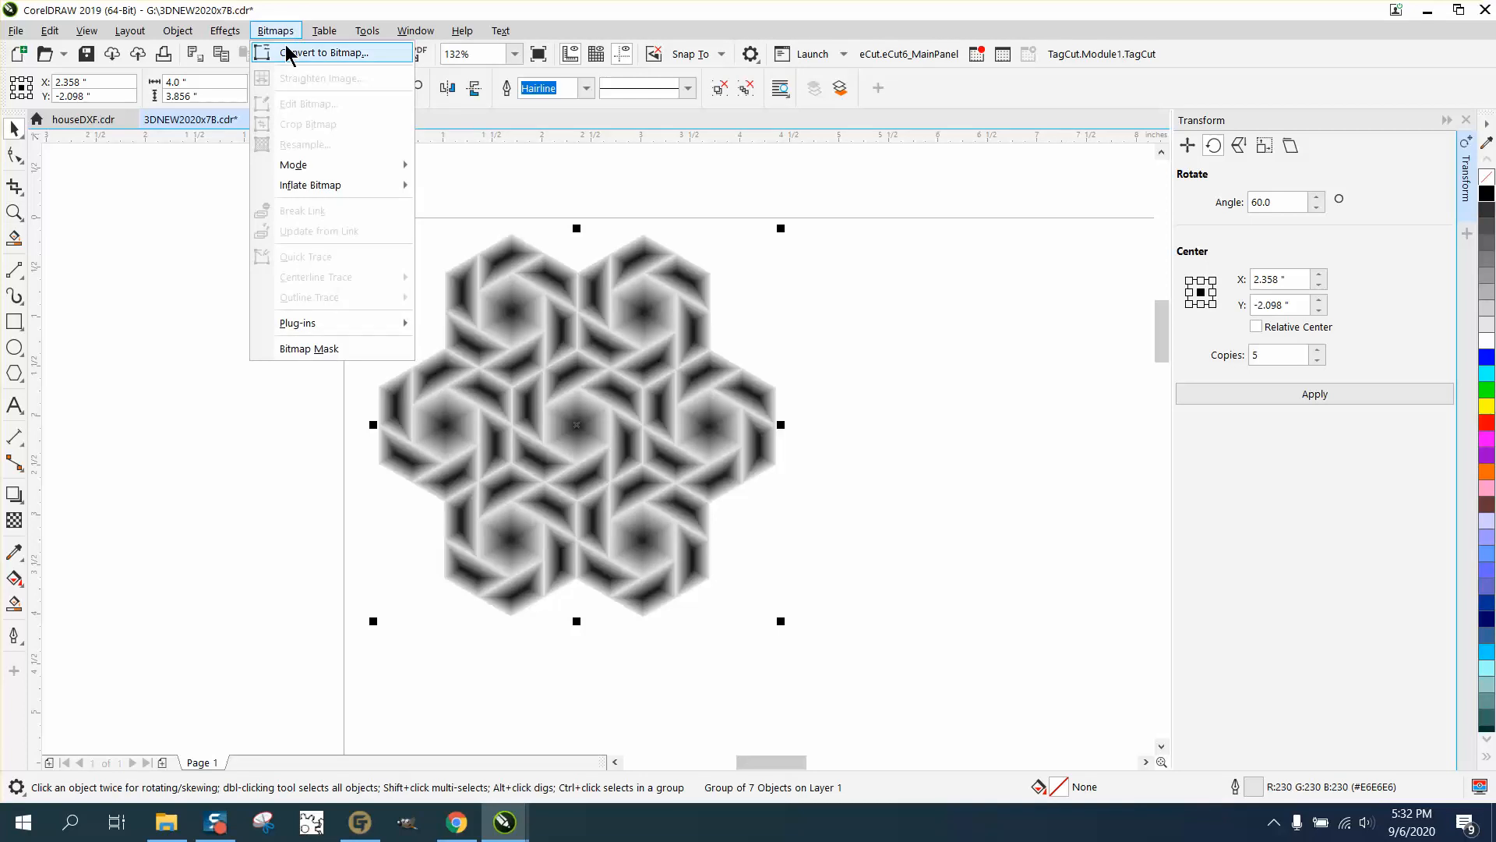
click(288, 55)
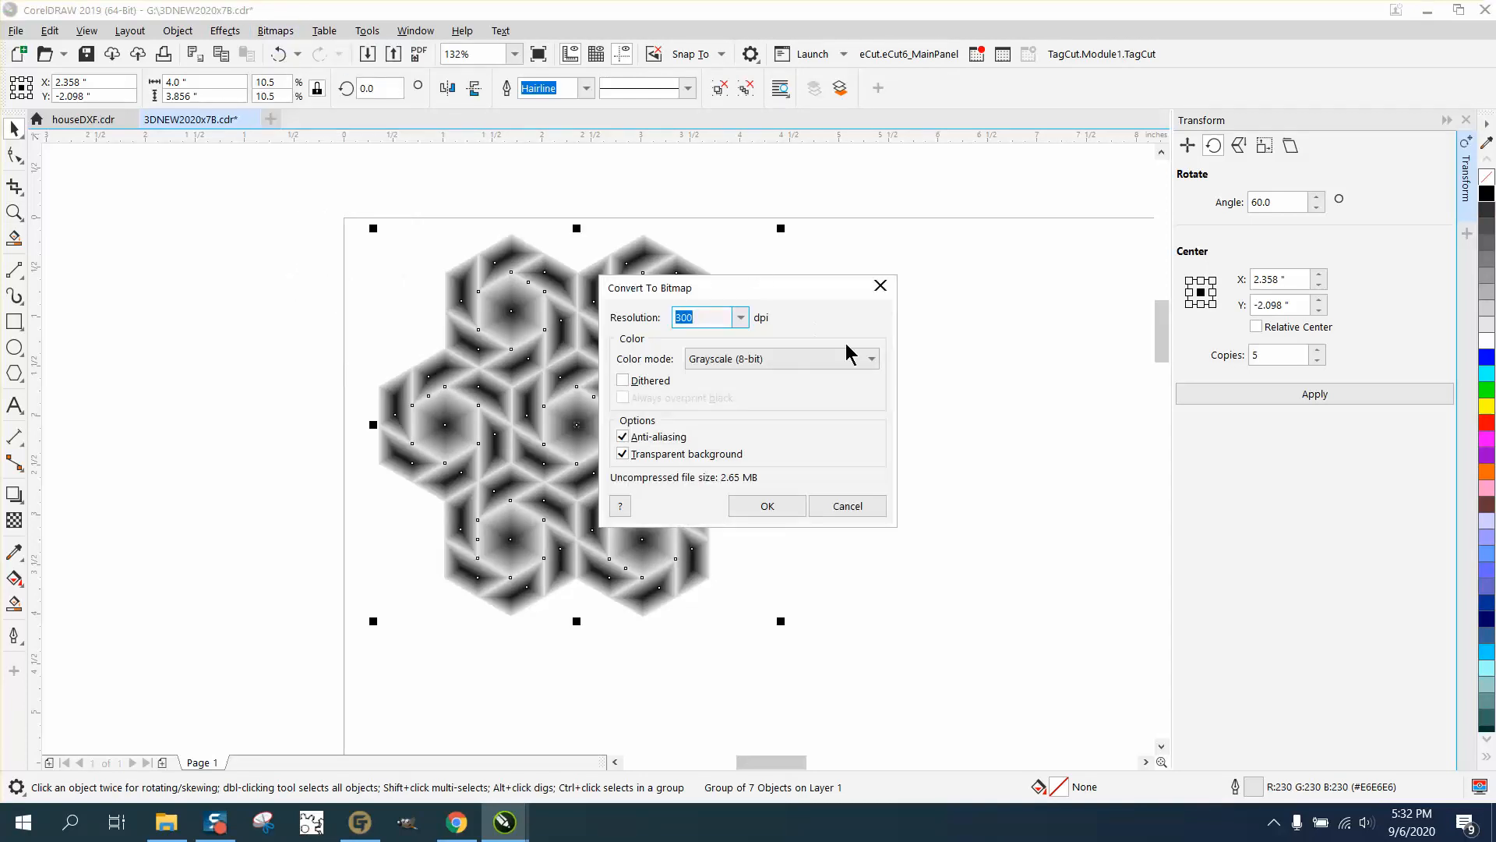
click(768, 505)
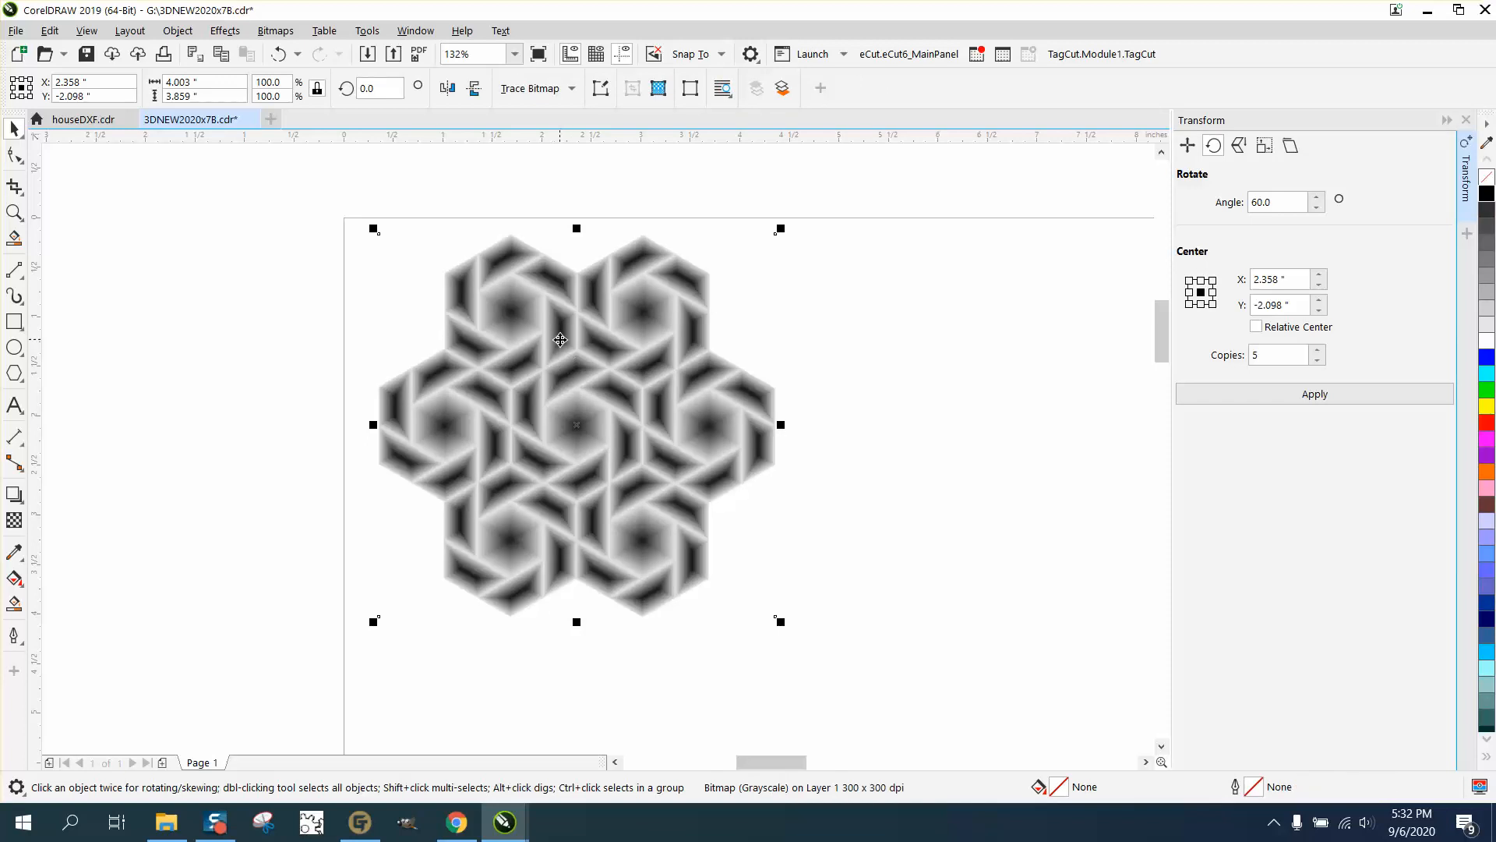
Examine the hexagonal recess surrounding the seven interlocking hexagons in the carved-wood photo
scroll(521, 332, down, 7)
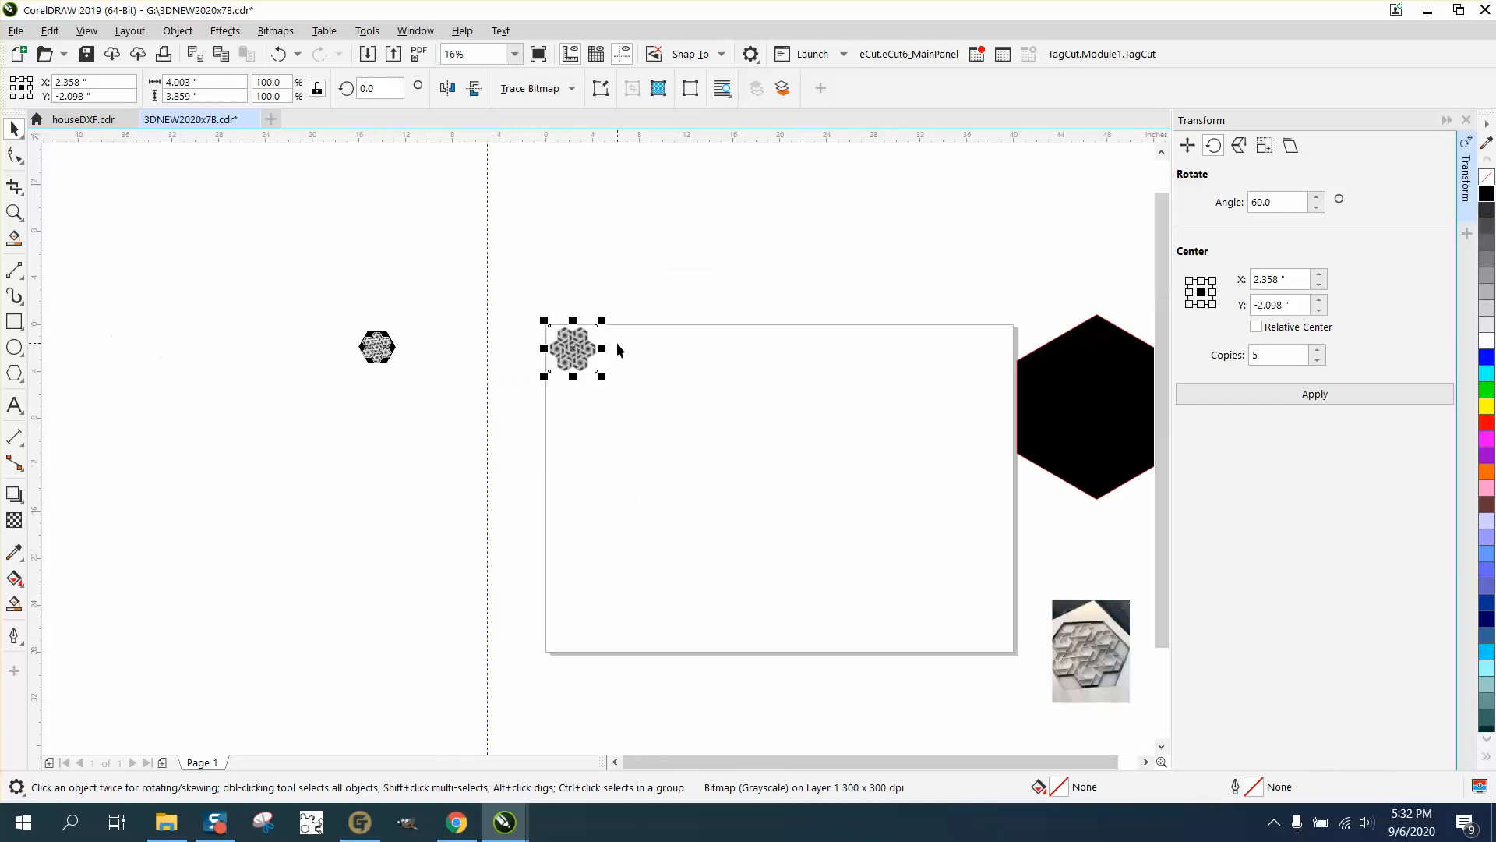
click(14, 210)
drag(1115, 608, 932, 529)
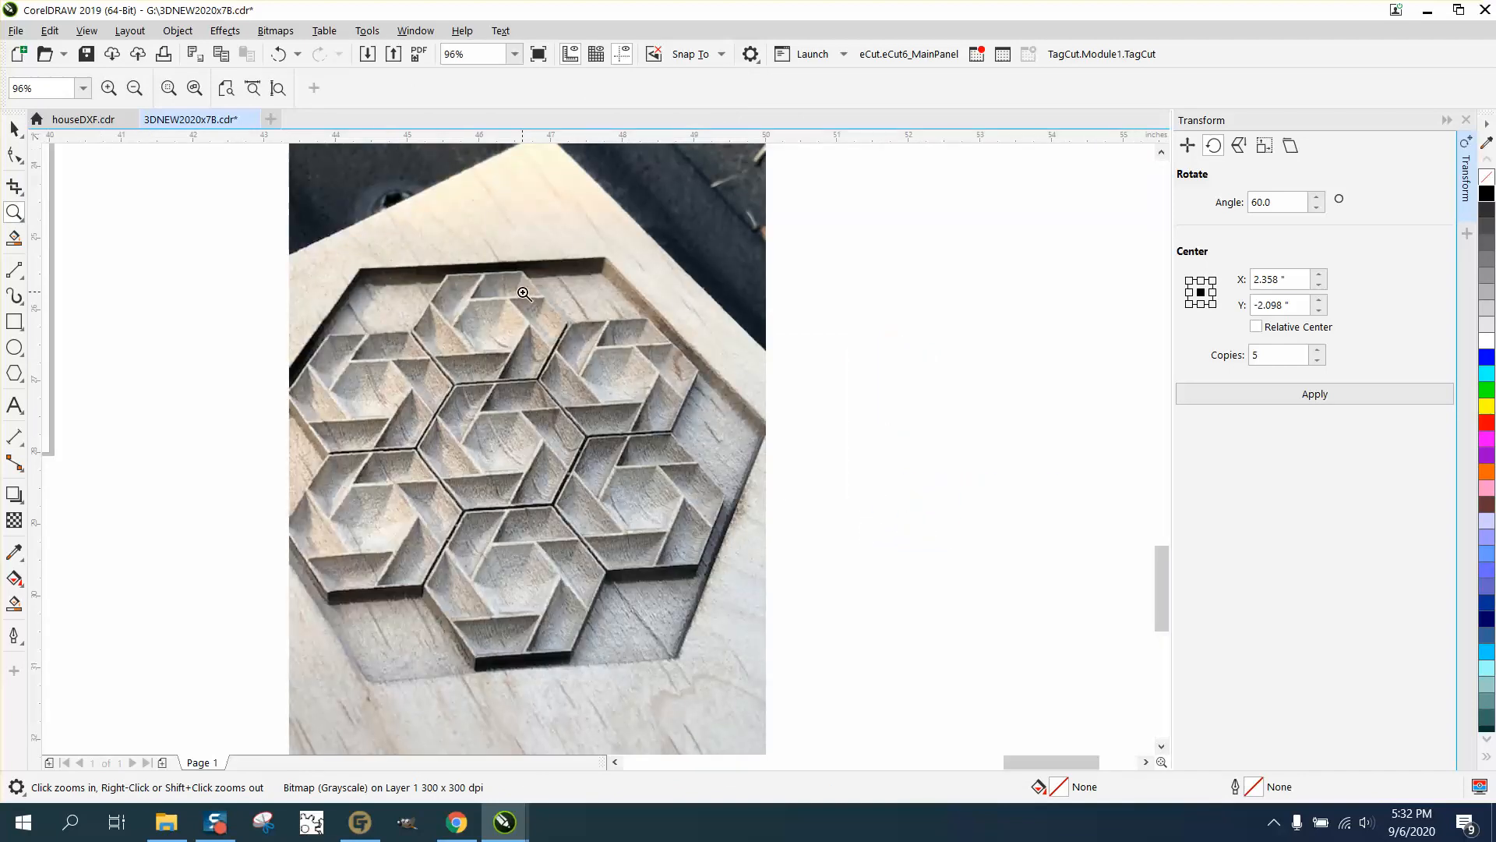
scroll(696, 367, down, 4)
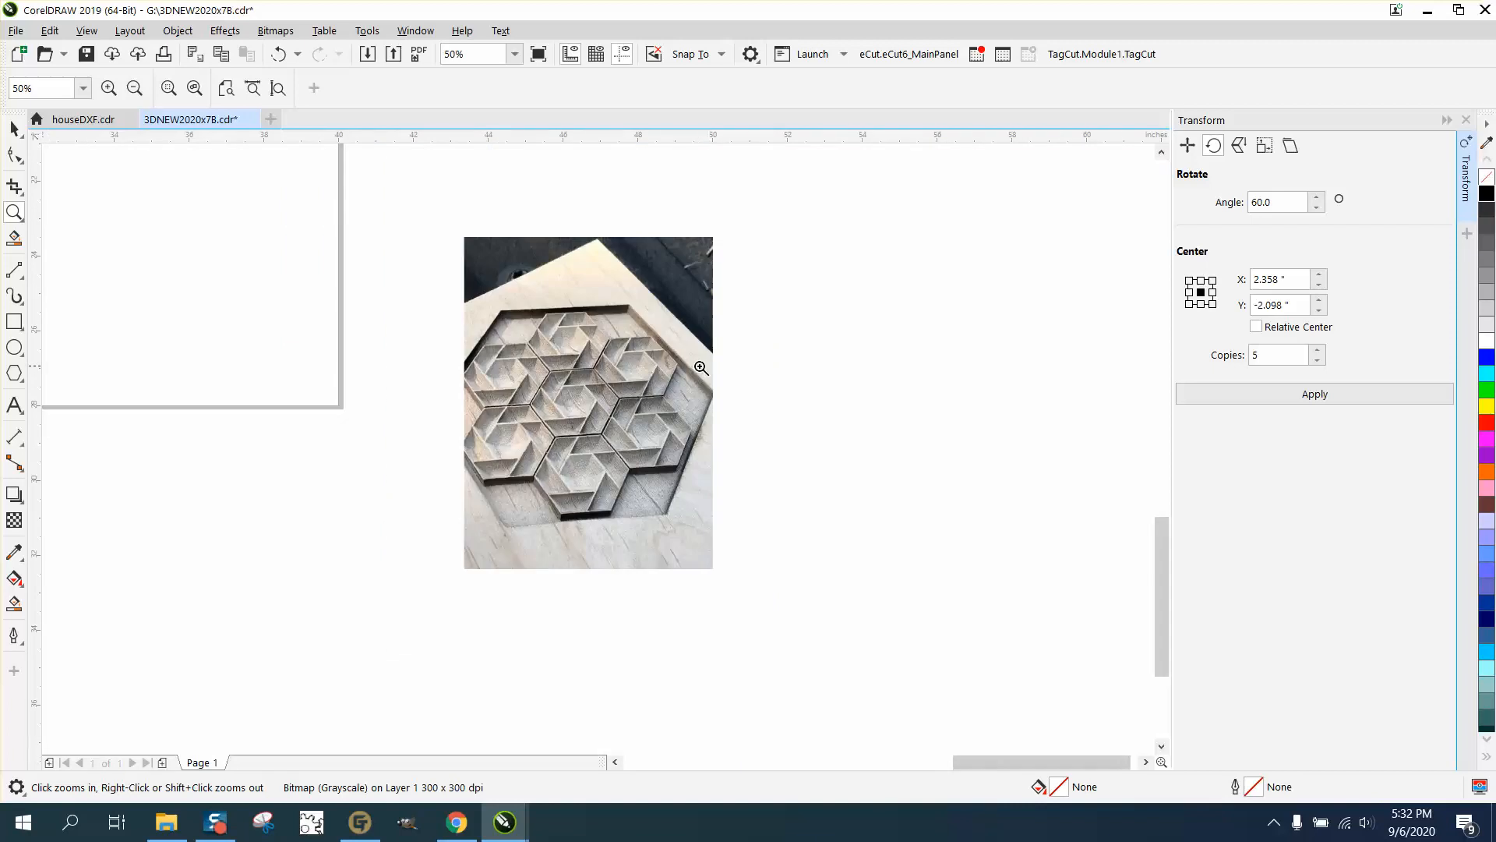